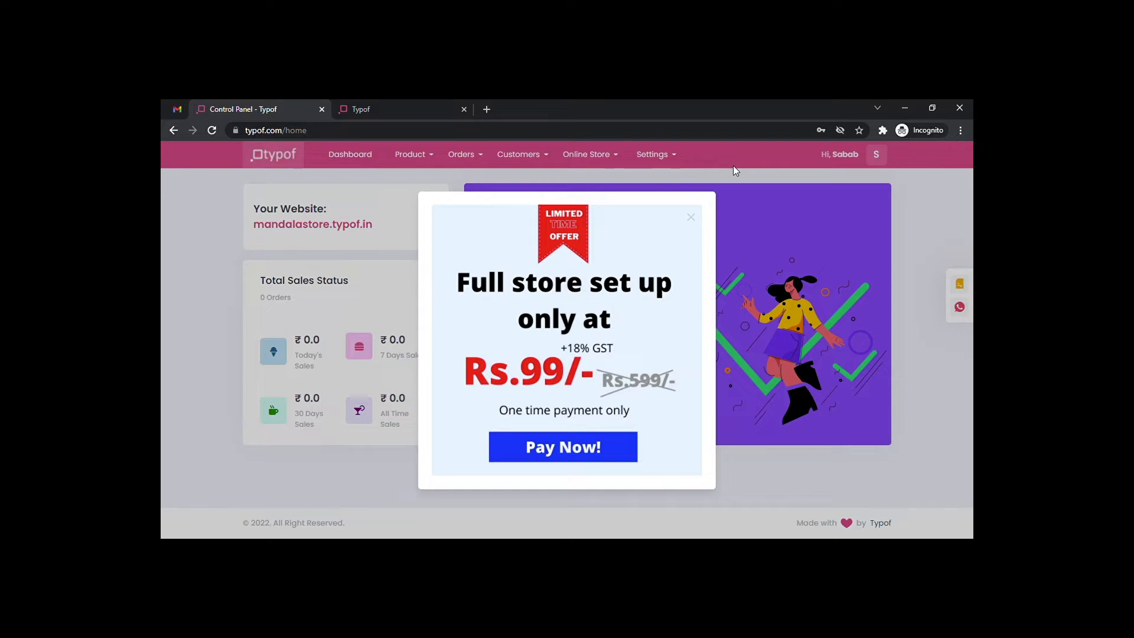
Dismiss the offer popup and open a new category form from Manage Category.
left_click(690, 218)
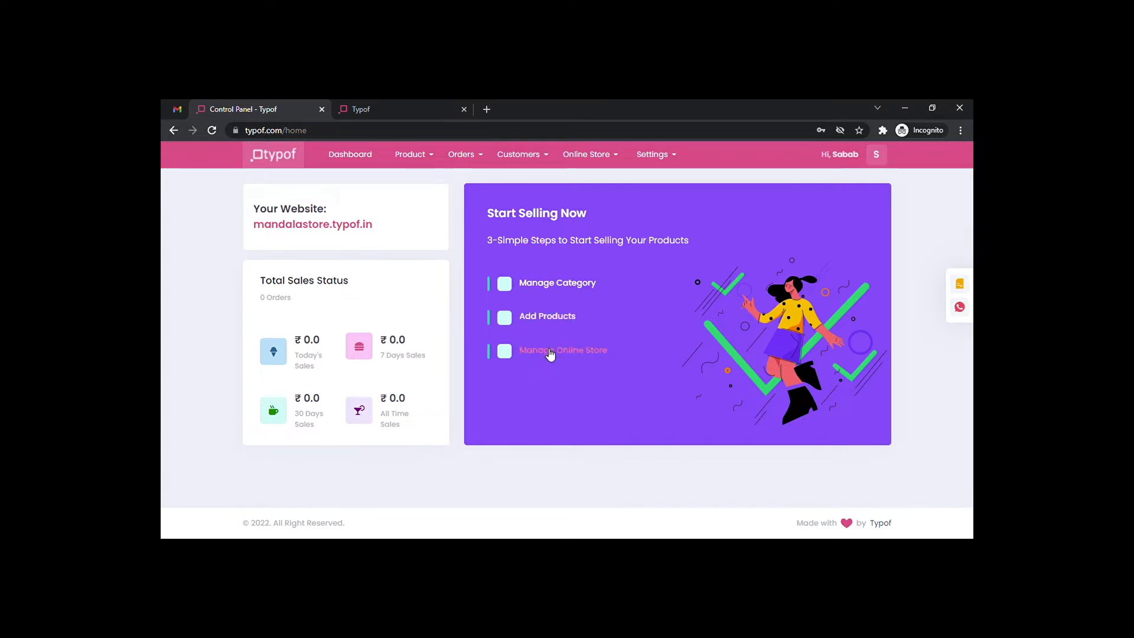
left_click(552, 287)
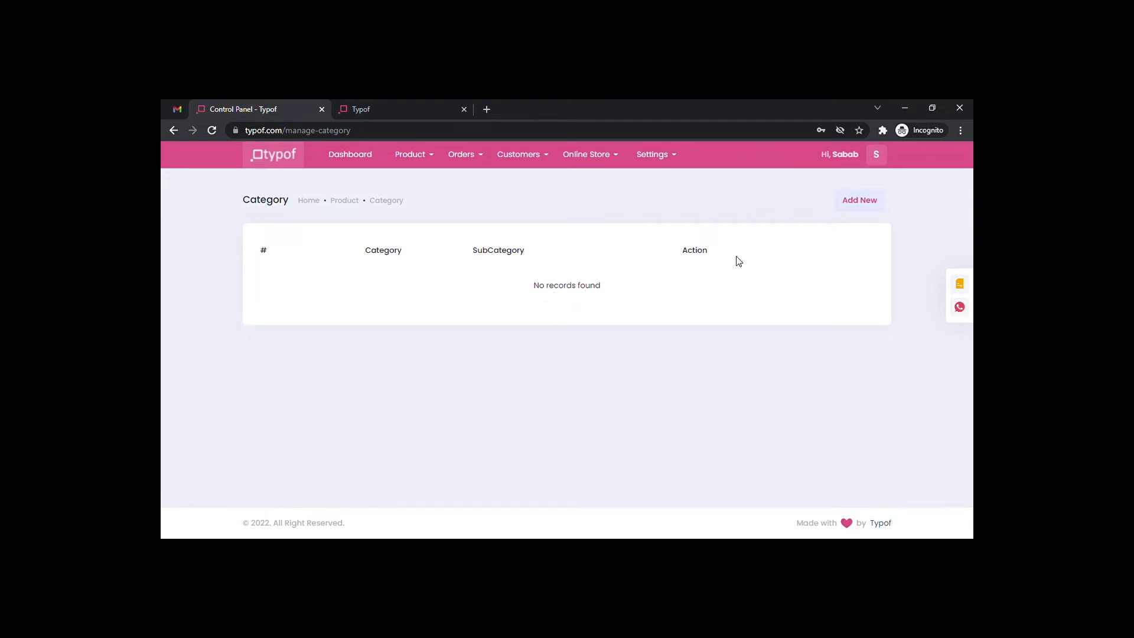
left_click(858, 207)
Name the category 'Home decor' with a single subcategory 'Wall Painting'.
left_click(458, 235)
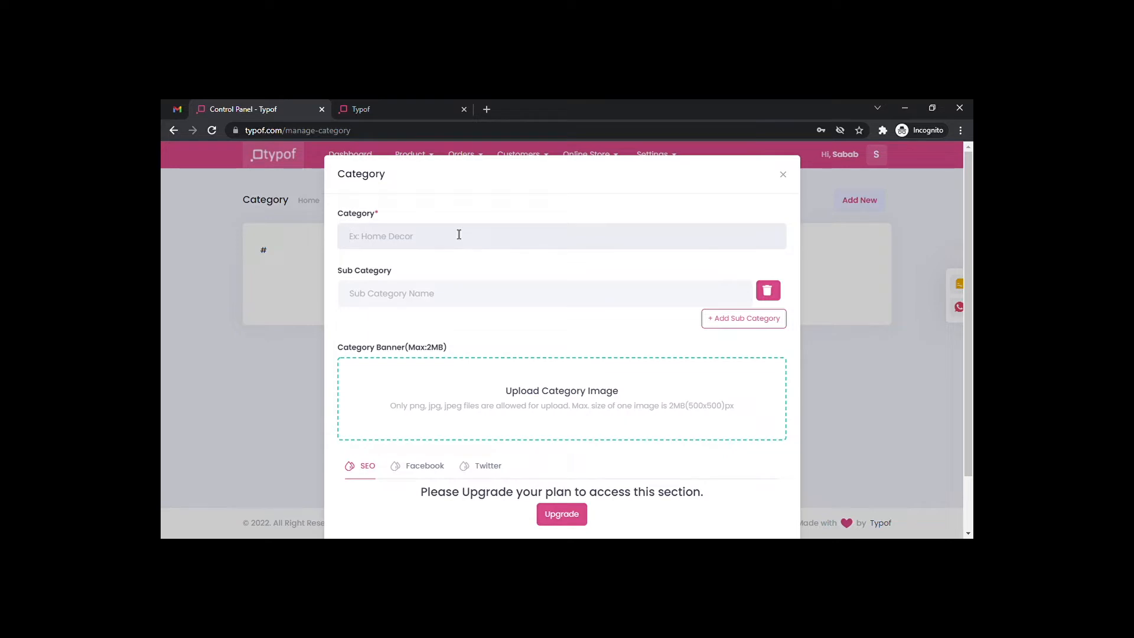
type("Home decor")
left_click(458, 295)
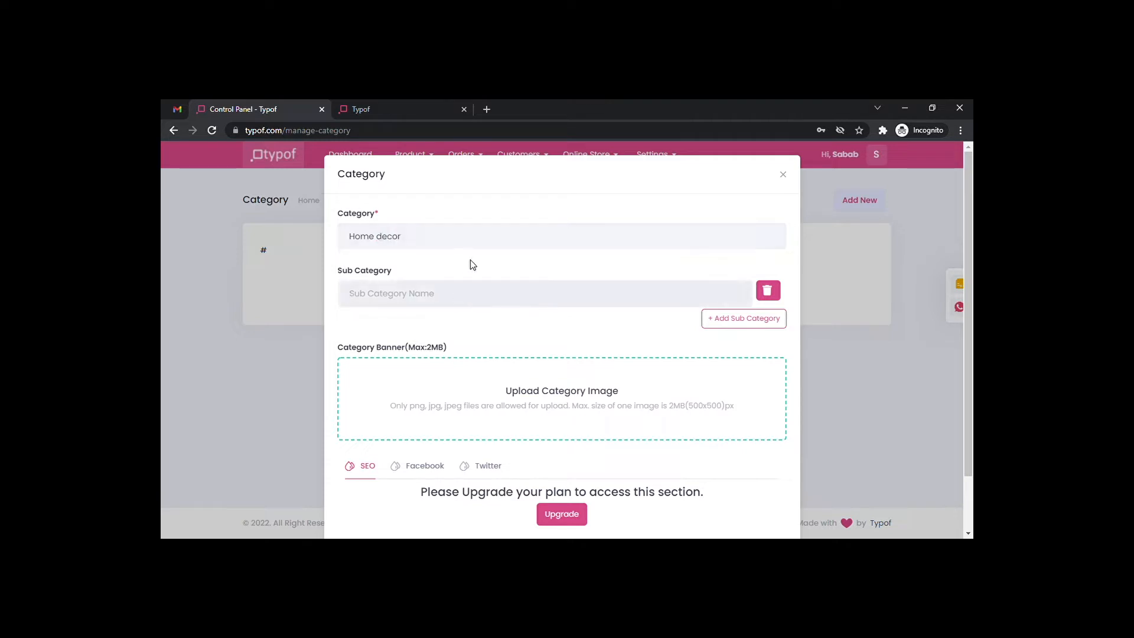
type("Wall Painting")
scroll(417, 297, "down", 1)
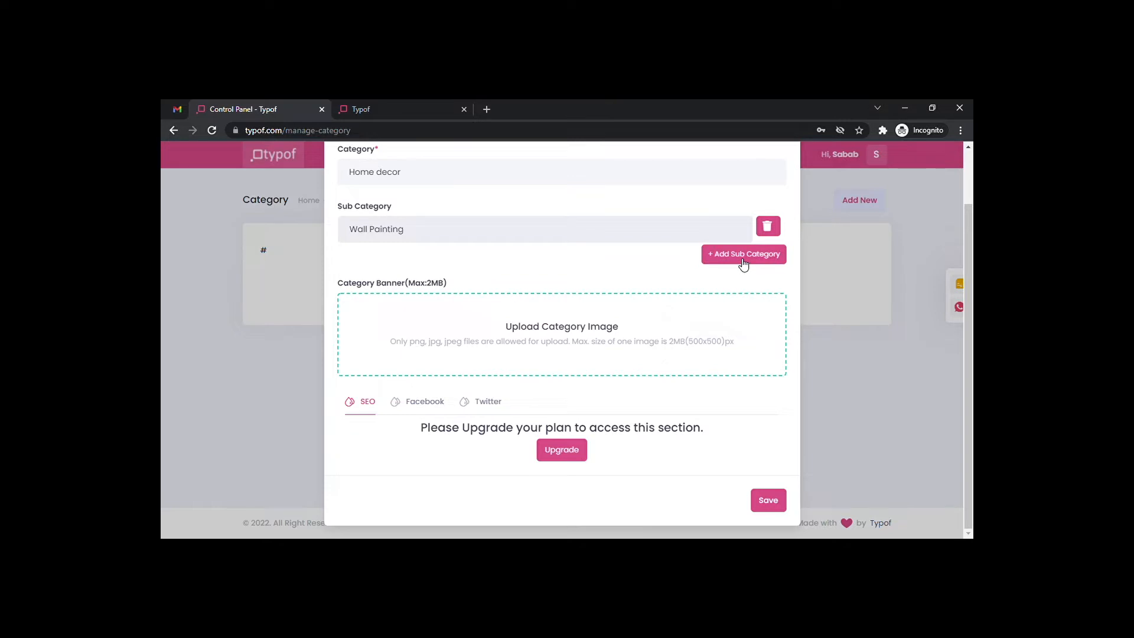
left_click(743, 262)
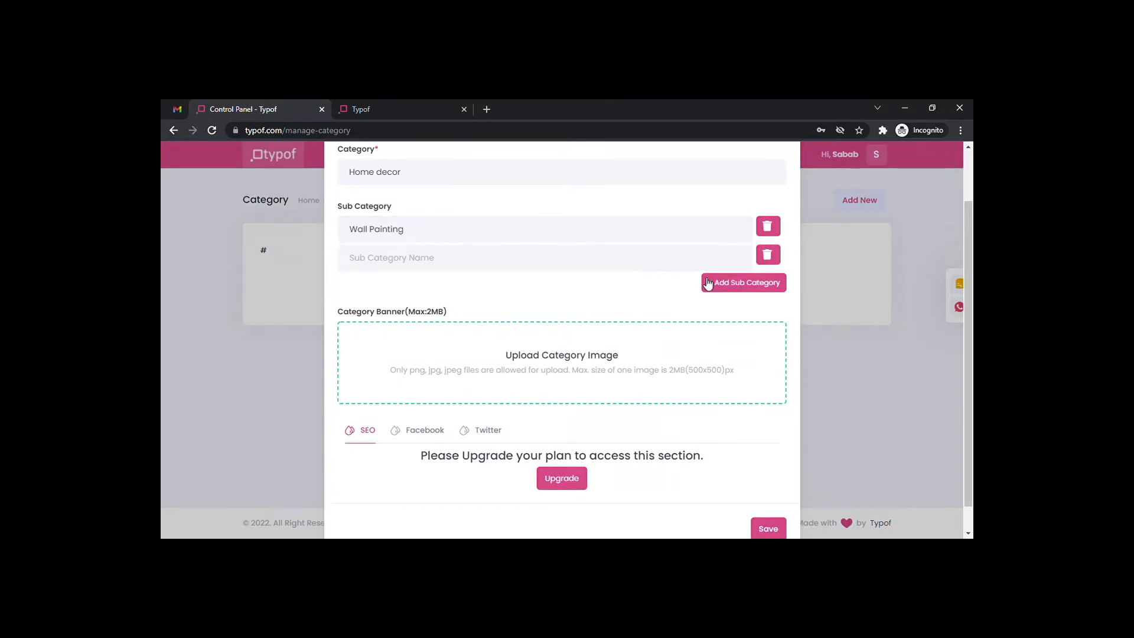
left_click(767, 255)
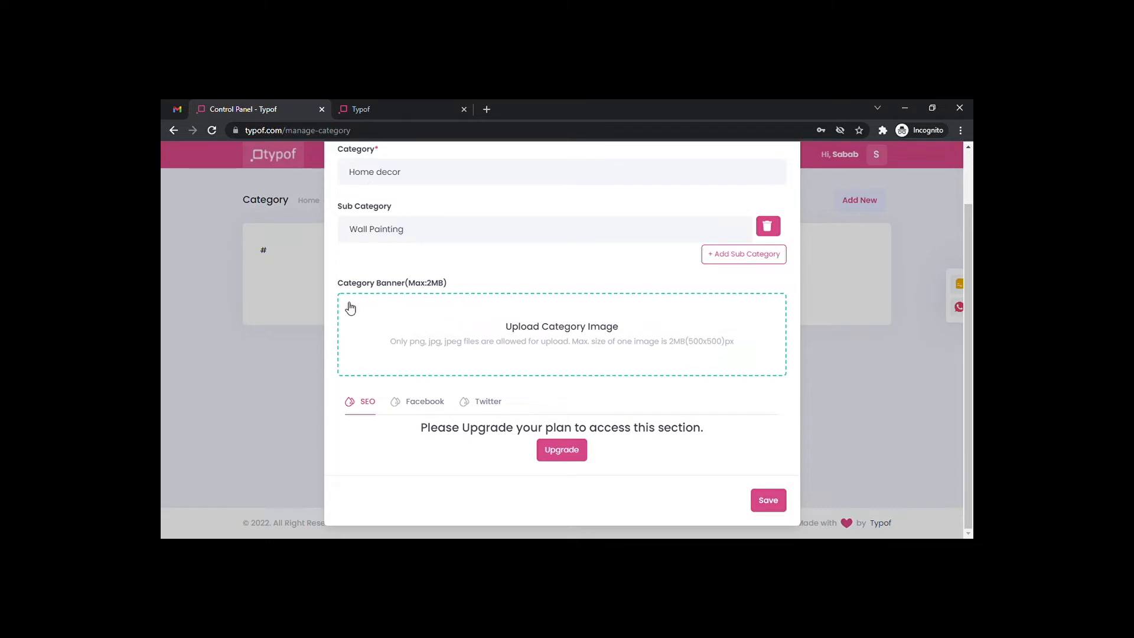
Upload the mandala picture as the category banner and save the category.
left_click(514, 327)
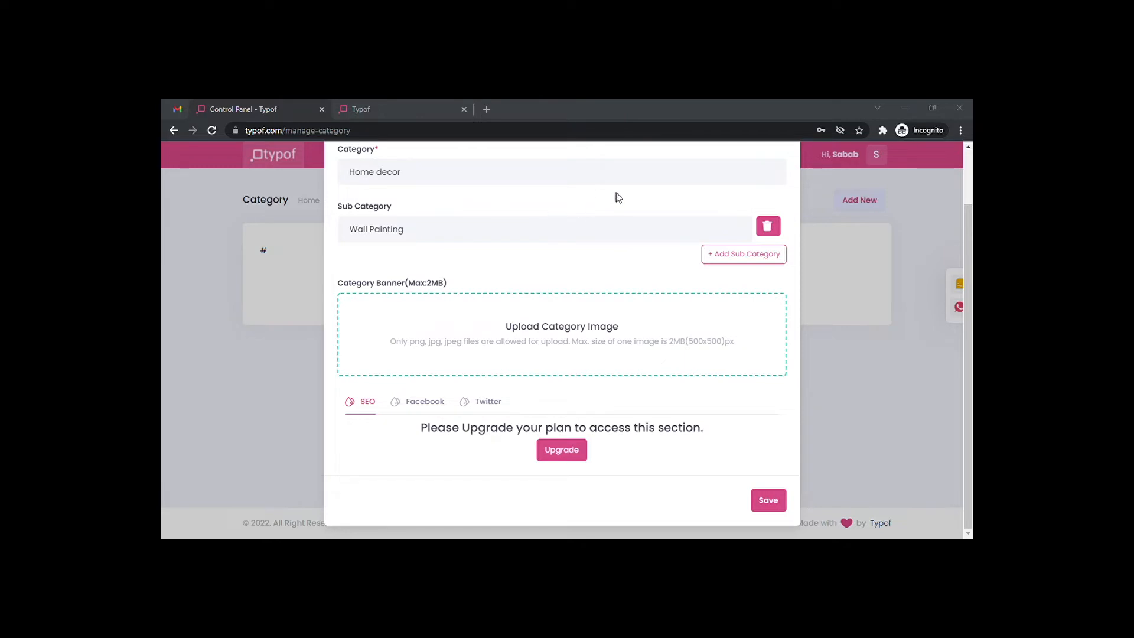
left_click(861, 513)
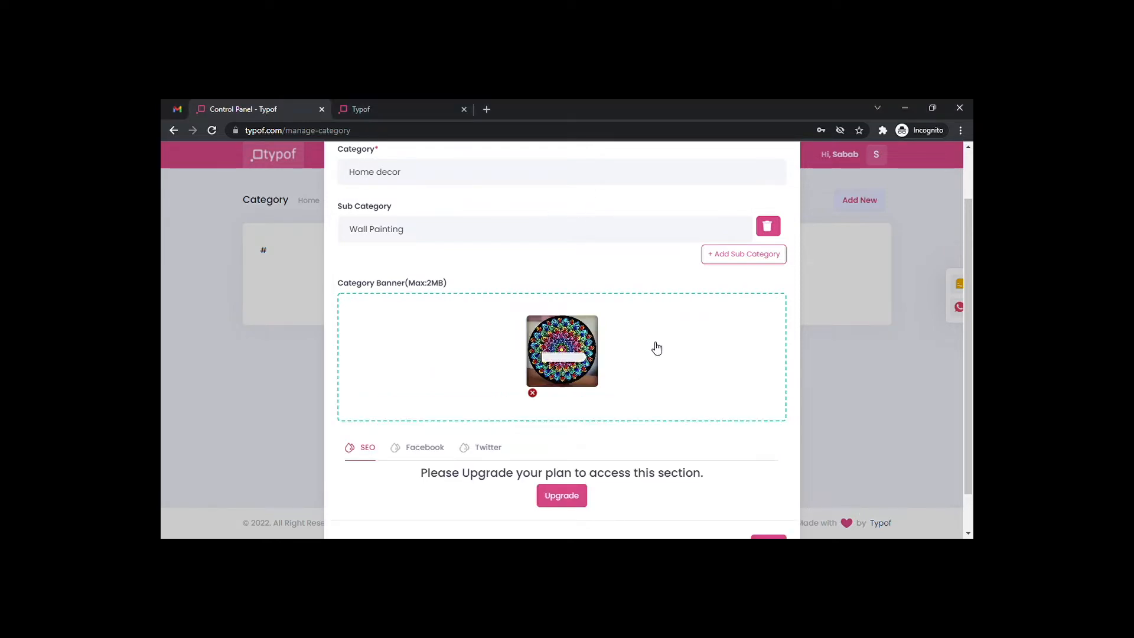
scroll(638, 332, "down", 1)
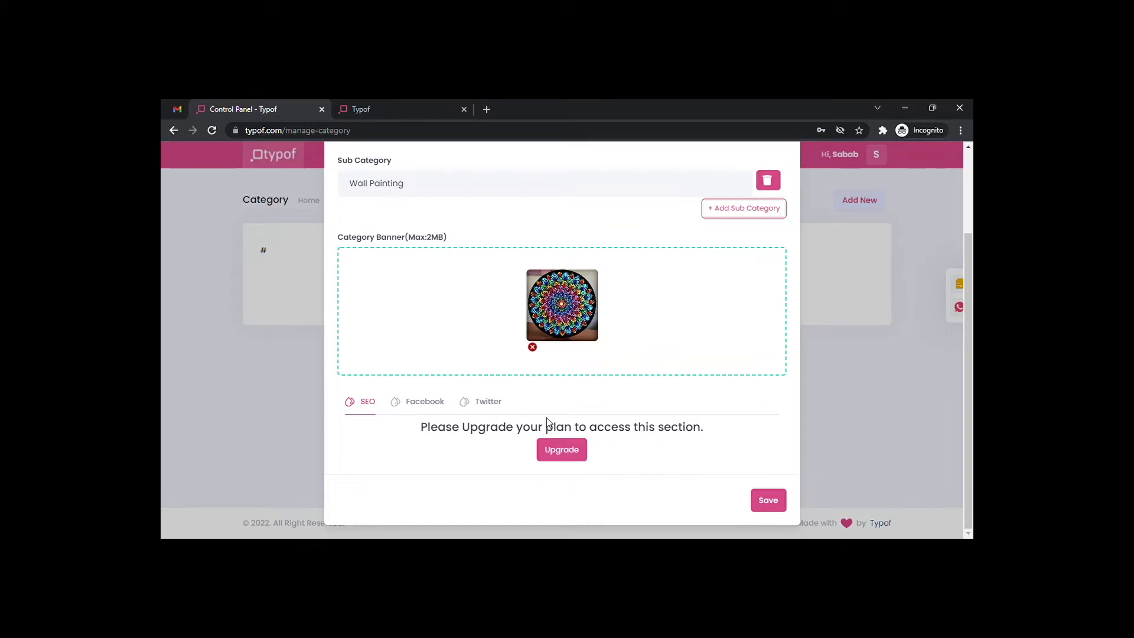
left_click(770, 500)
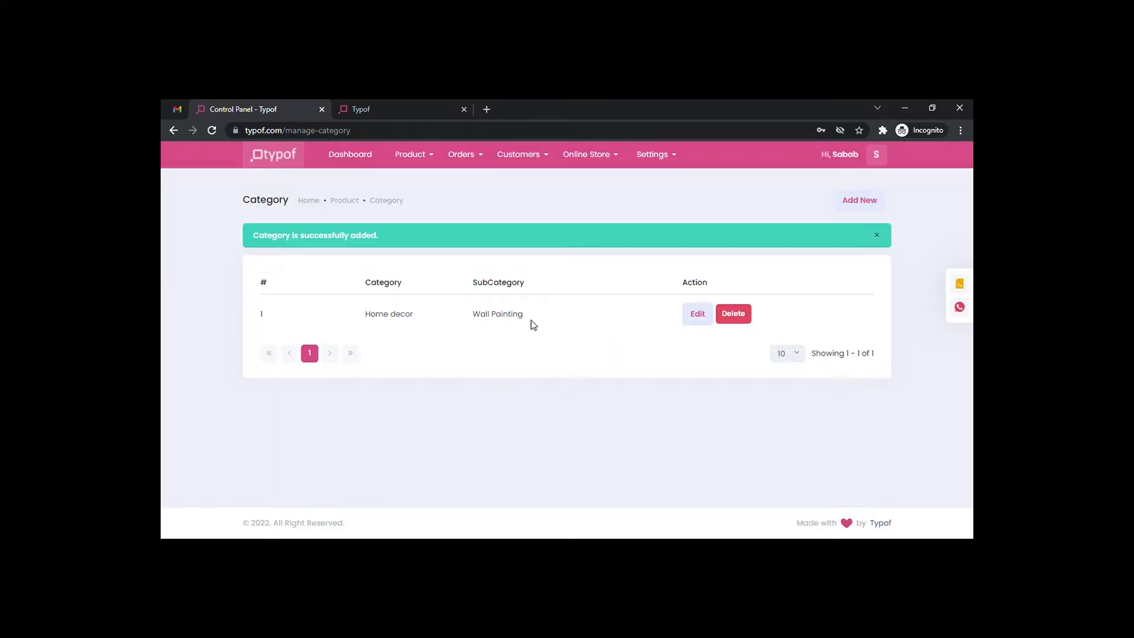
Return to the dashboard, close the offer popup, and start a new product from Products.
left_click(341, 159)
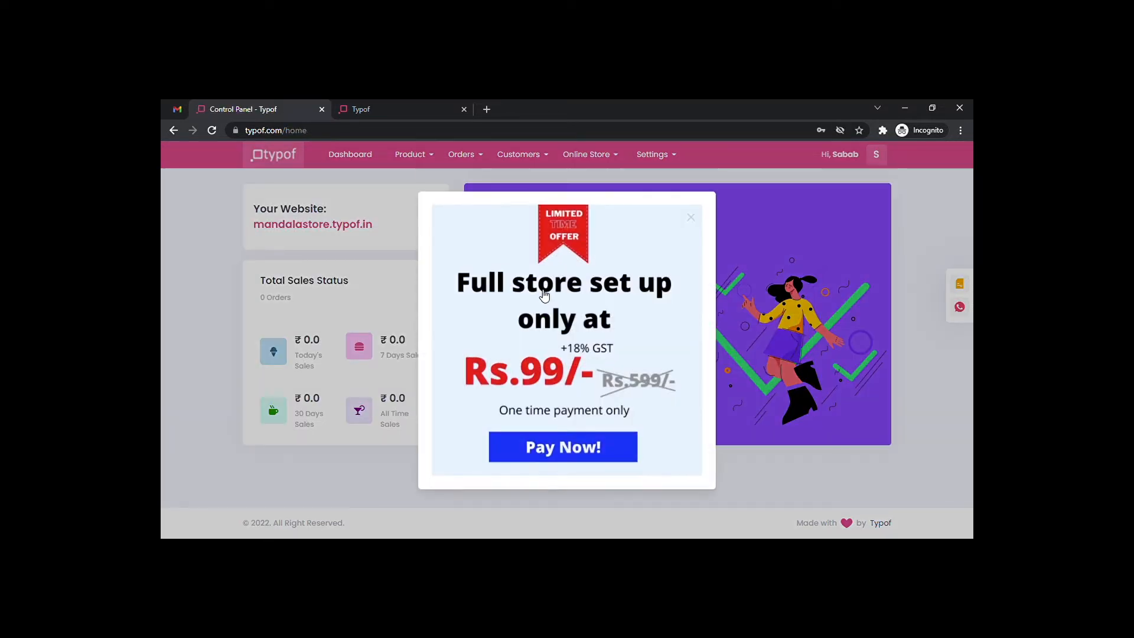
left_click(692, 217)
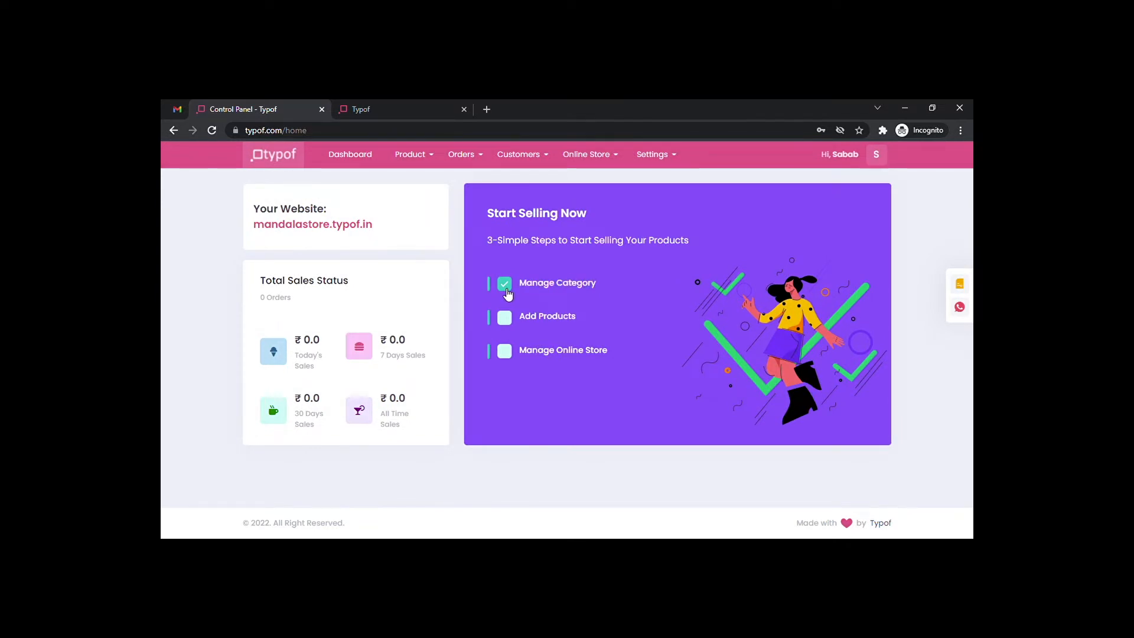
left_click(511, 319)
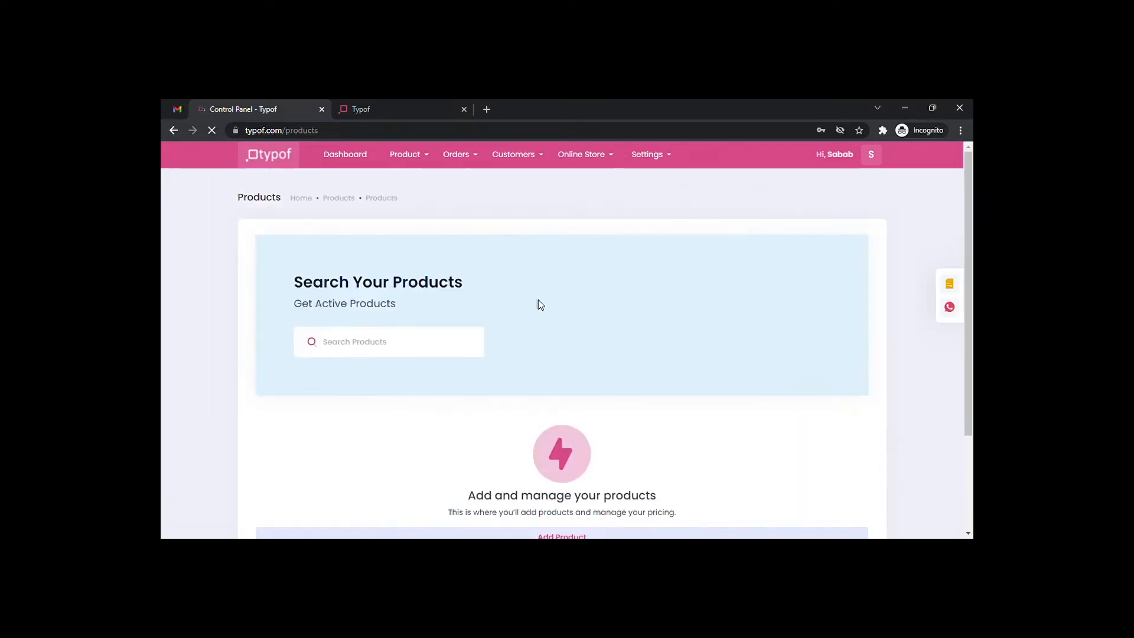
scroll(524, 321, "down", 3)
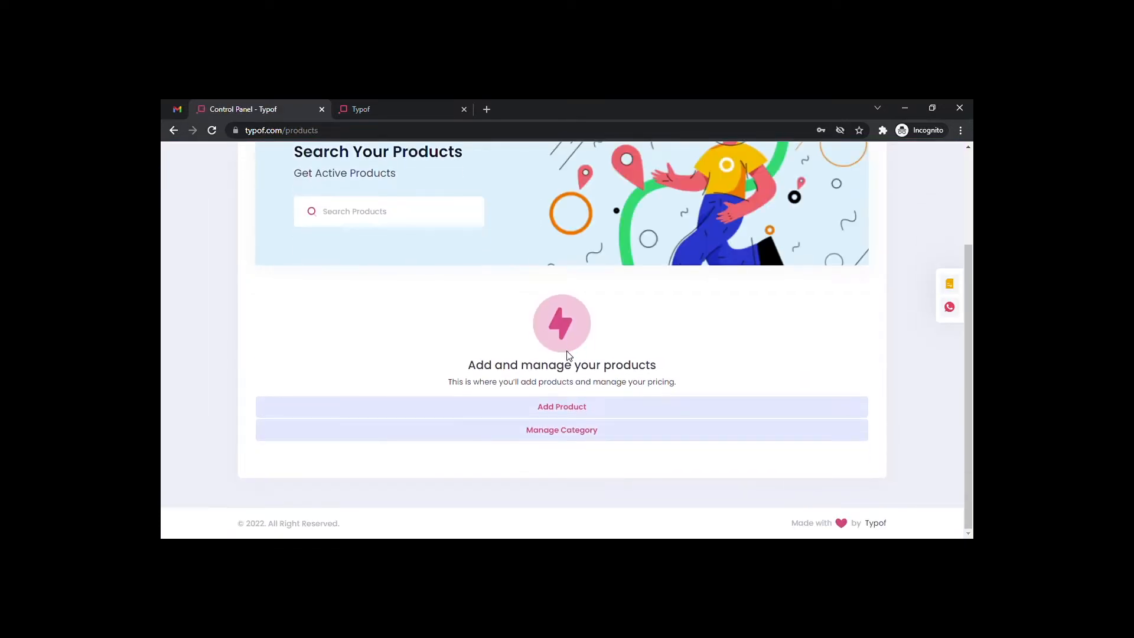
left_click(571, 412)
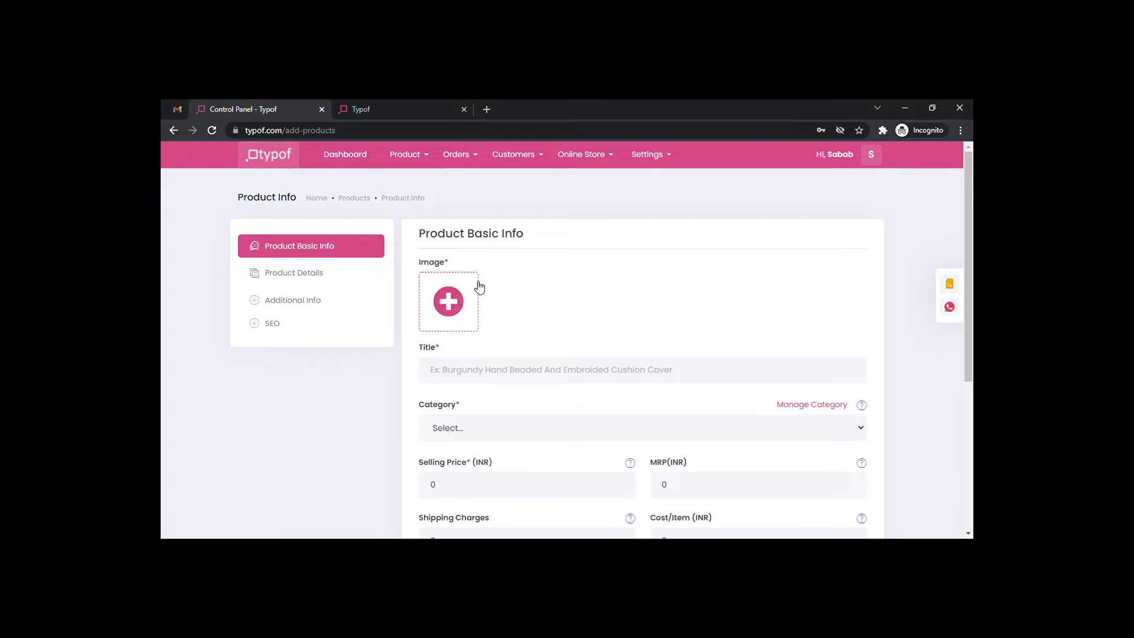
Upload the mandala photo, zoomed out and cropped around the frame, as the product image.
left_click(459, 294)
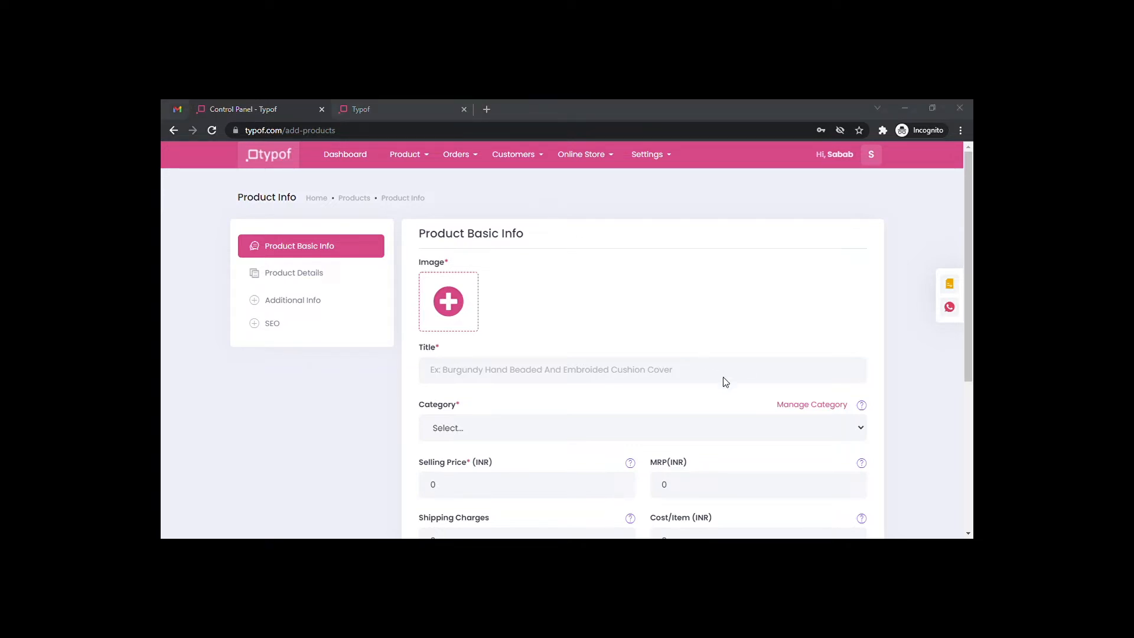
left_click(865, 520)
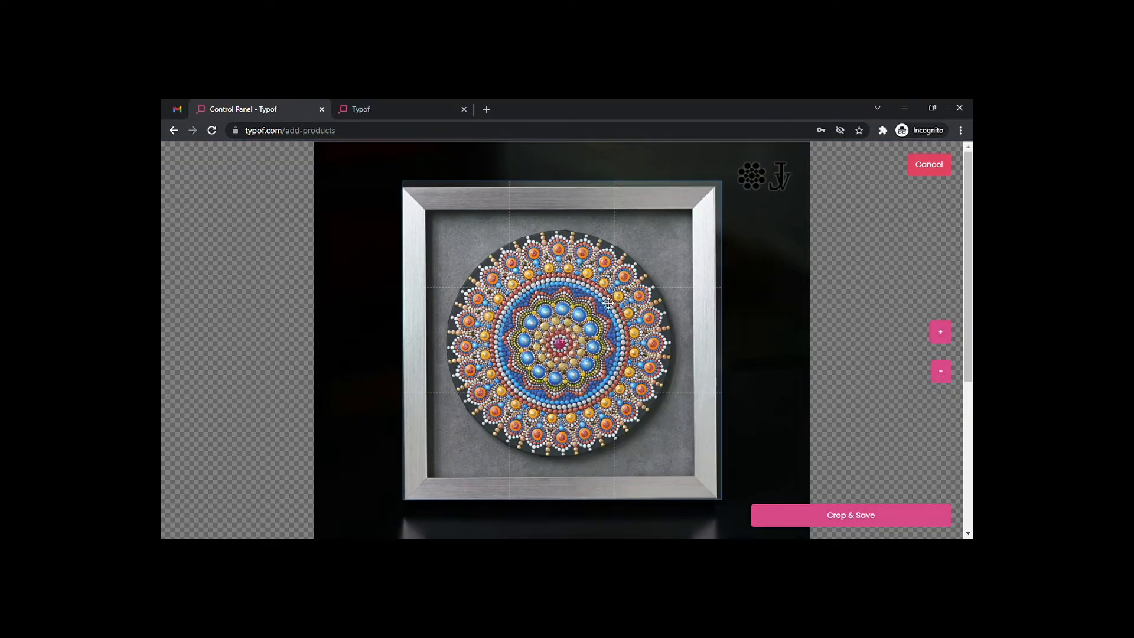
left_click(941, 371)
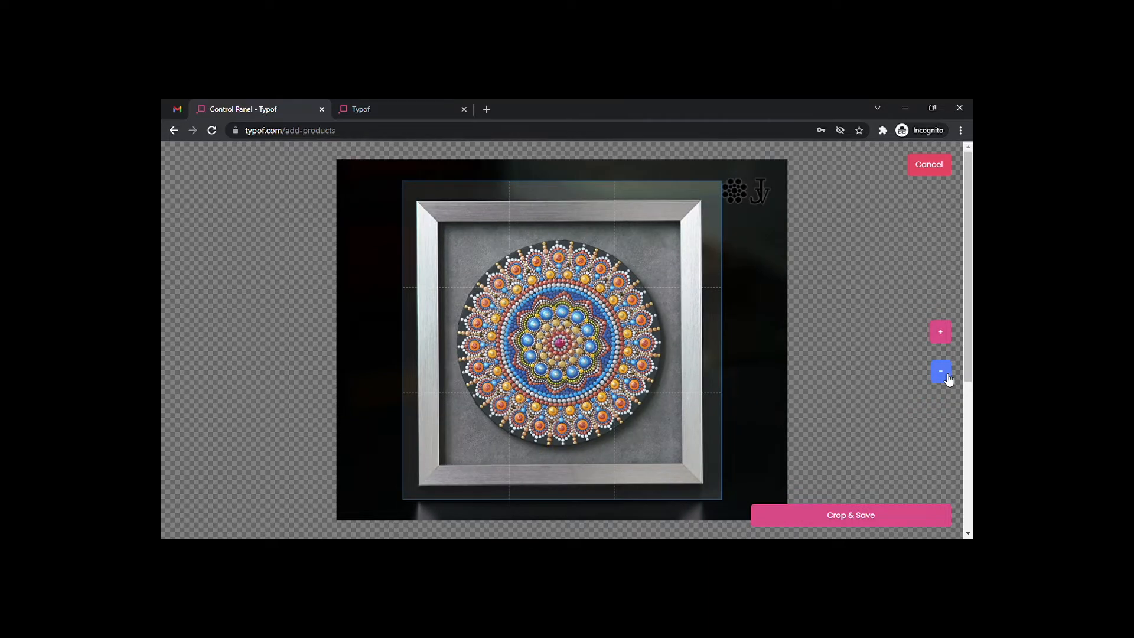
left_click_drag(656, 331, 655, 334)
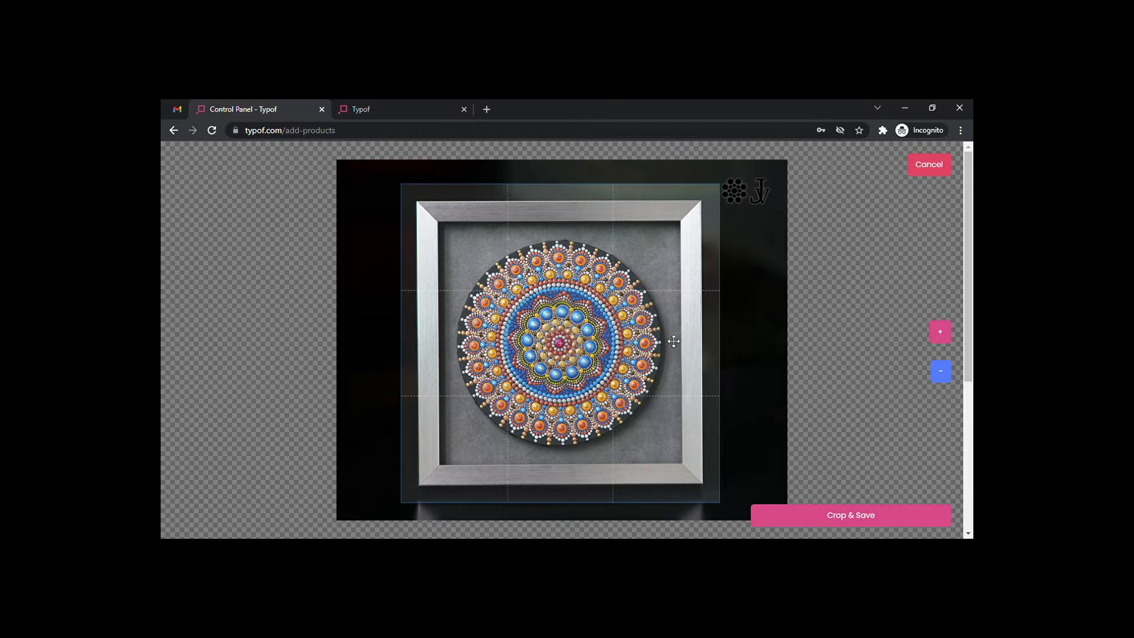
left_click(849, 522)
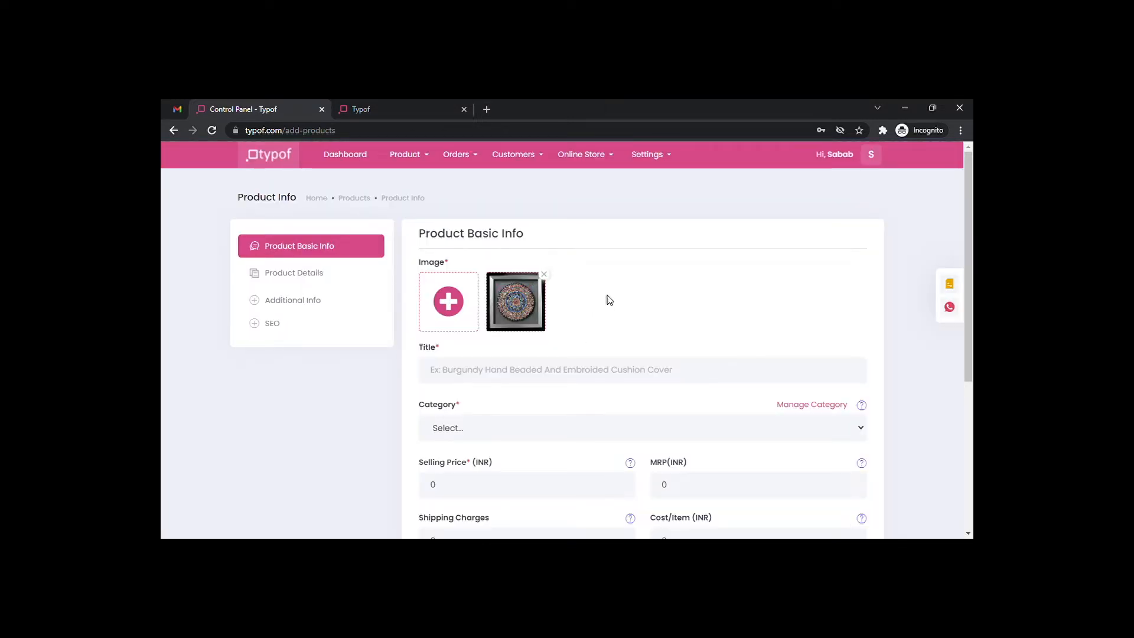
Title the product 'Mandala Wall Design' and assign it to the Wall Painting category.
left_click(457, 369)
type("Mandala Wall")
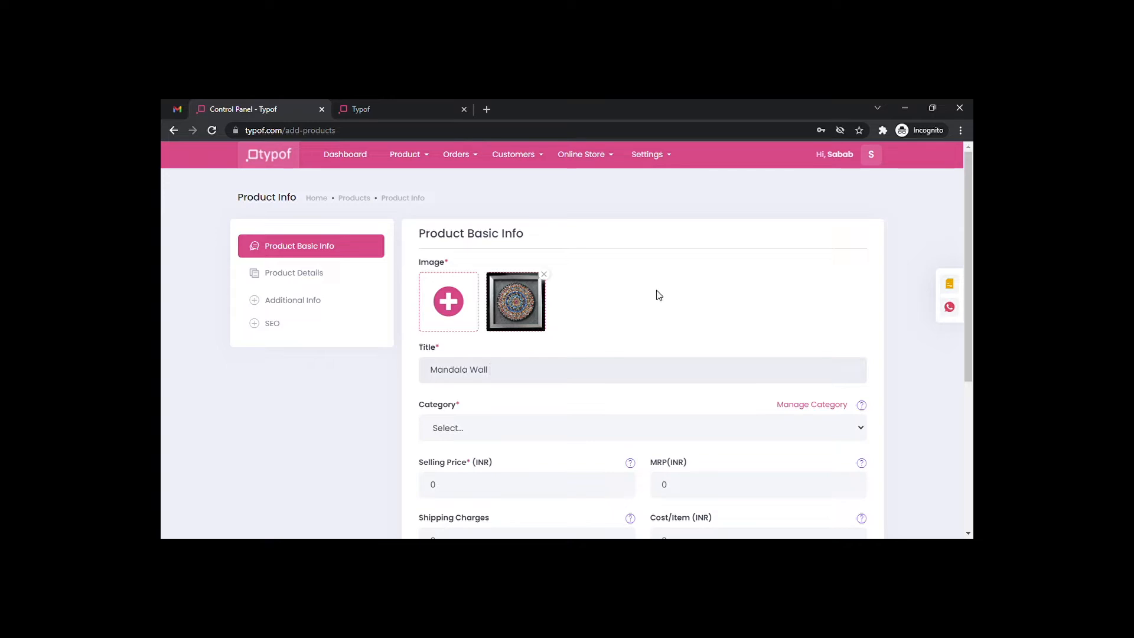
type("Design")
scroll(659, 295, "down", 2)
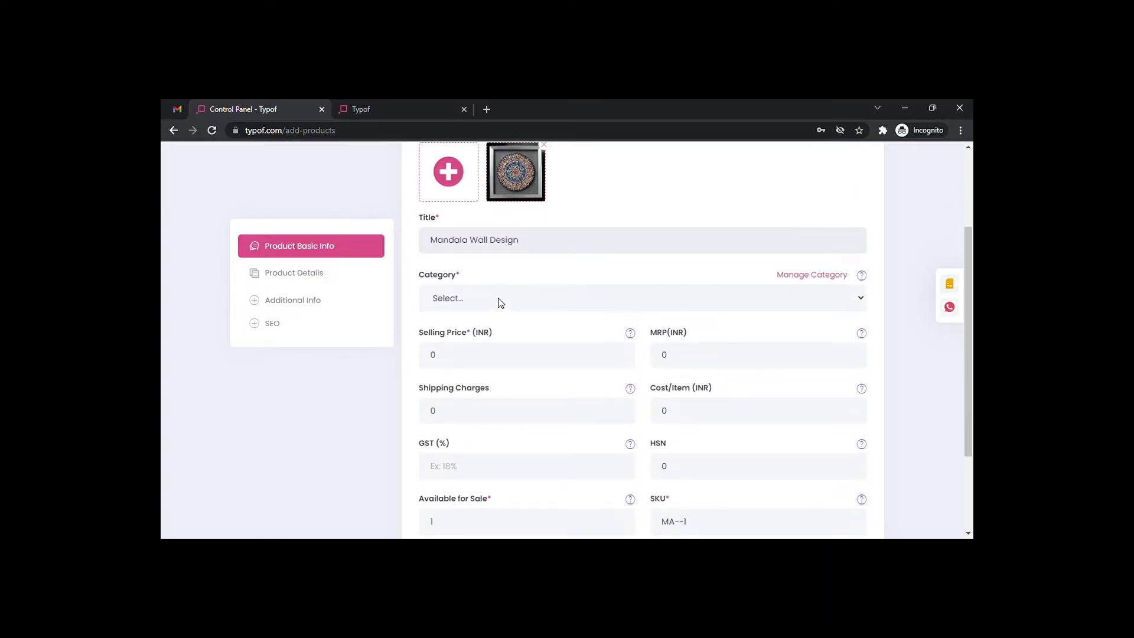
left_click(484, 349)
left_click(445, 361)
Set the selling price to 599 and the MRP to 999.
left_click_drag(445, 361, 415, 362)
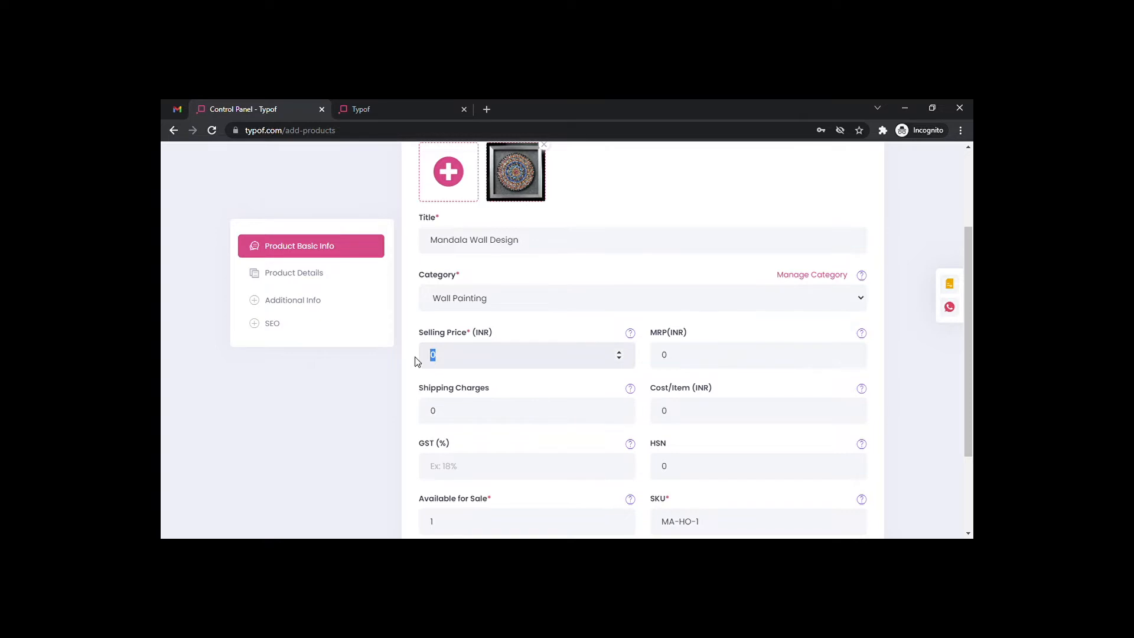
type("599")
double_click(663, 361)
key("BackSpace")
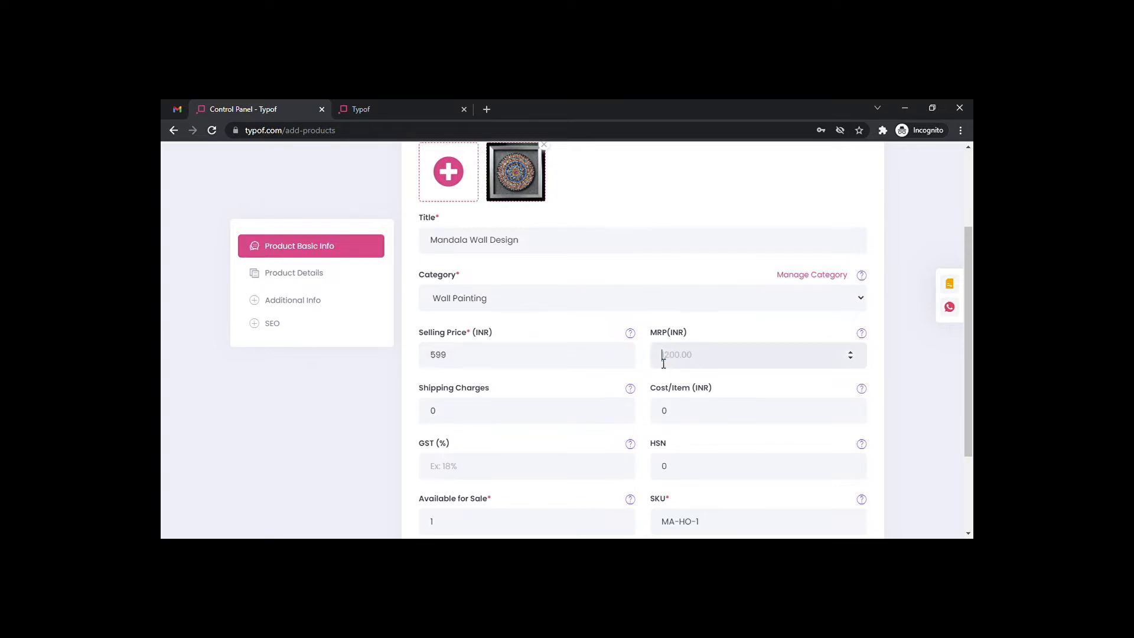
type("999")
scroll(663, 363, "down", 1)
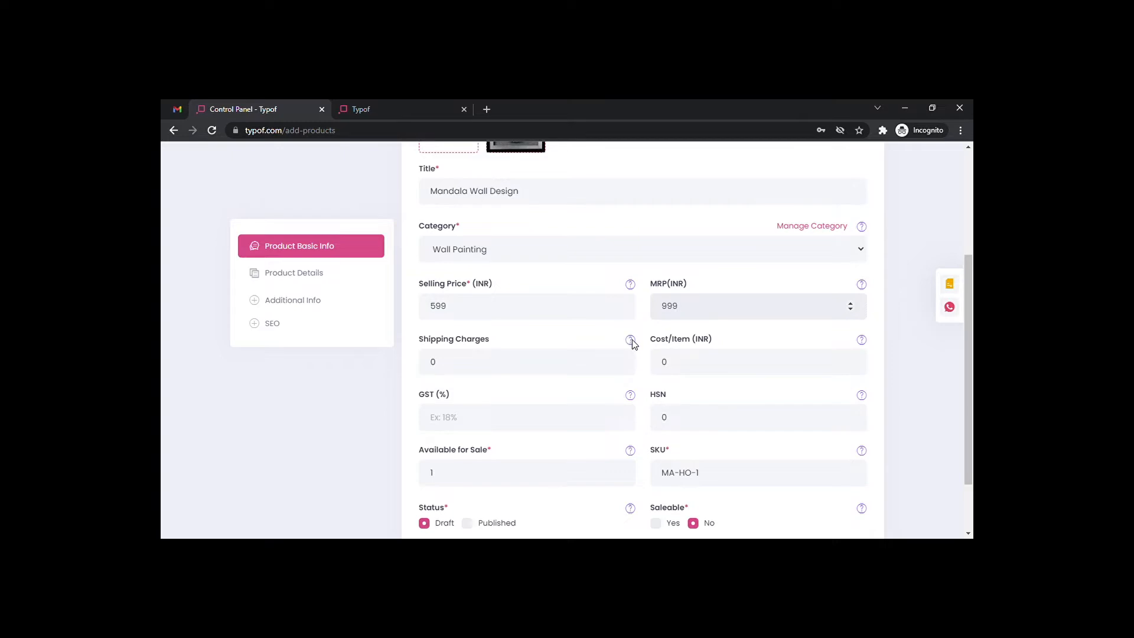
mouse_move(631, 342)
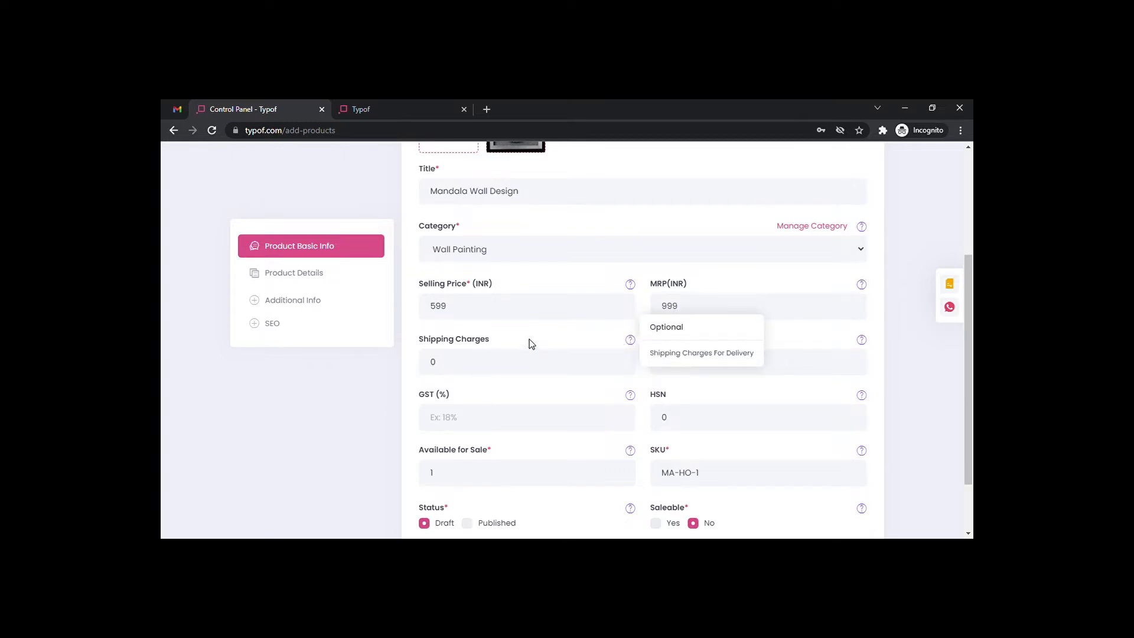
Set shipping charges to 99 and cost per item to 400 INR.
double_click(433, 363)
type("99")
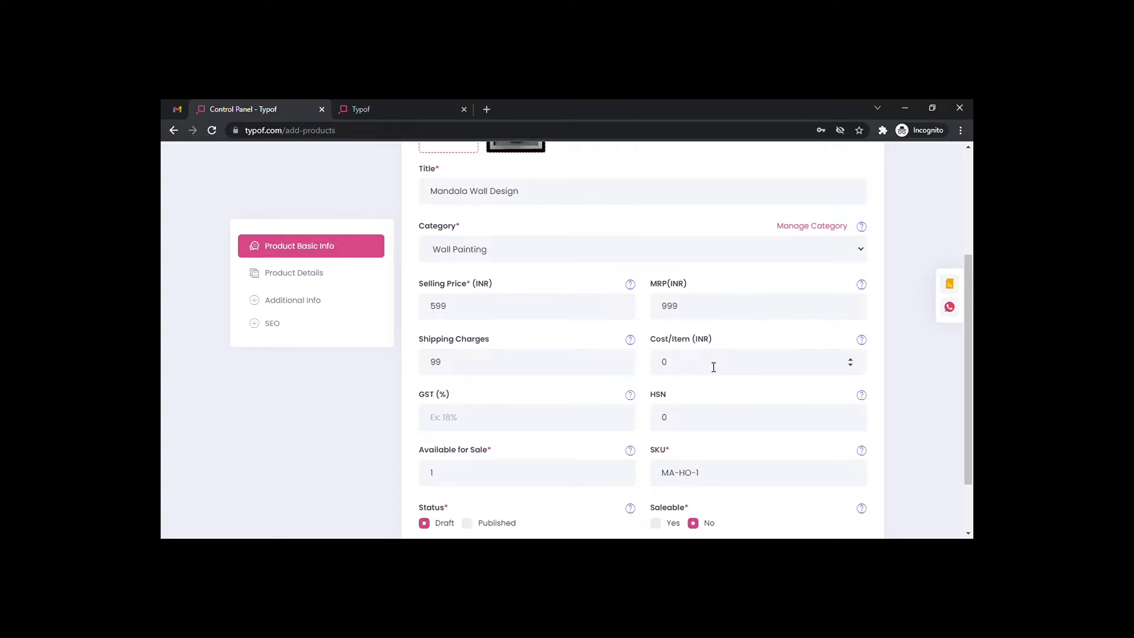
left_click_drag(713, 367, 645, 360)
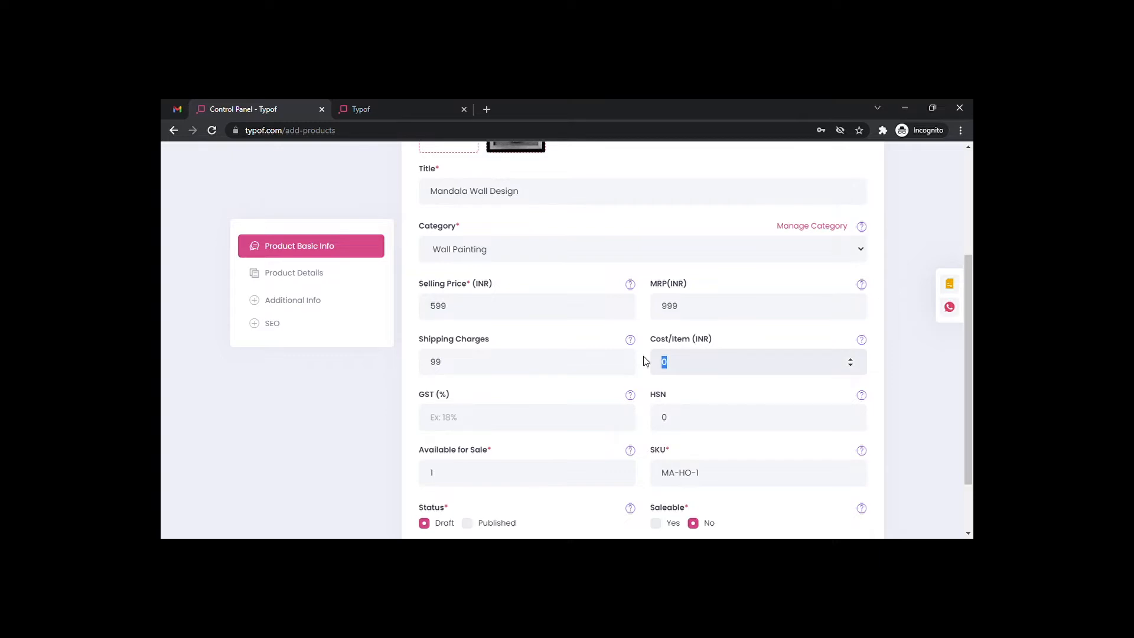
type("400")
scroll(523, 389, "down", 1)
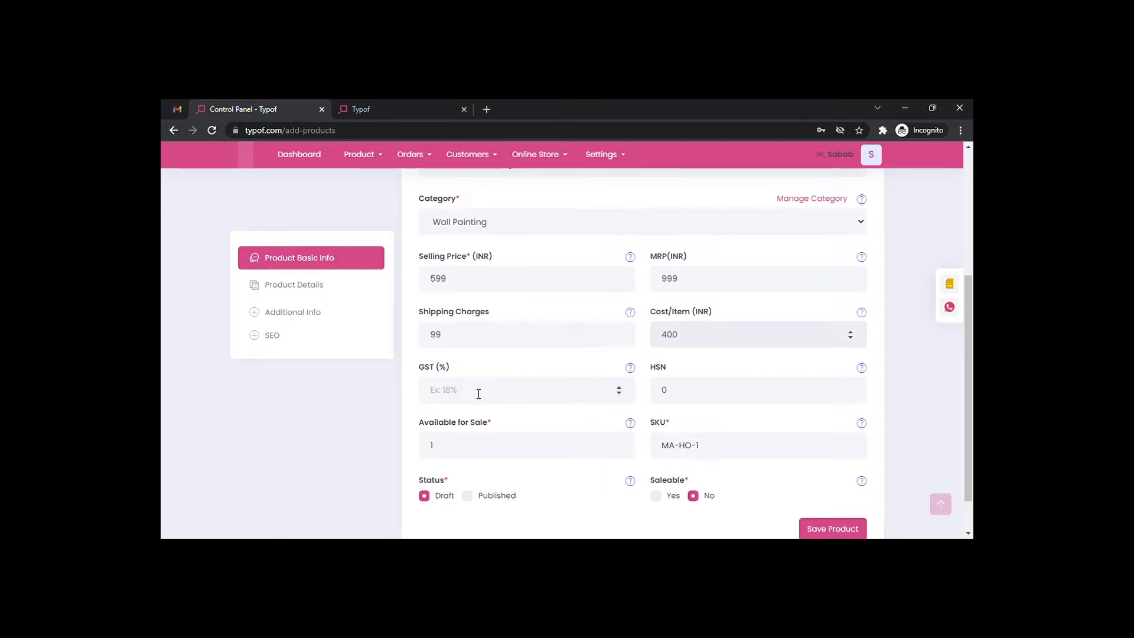
scroll(479, 394, "down", 1)
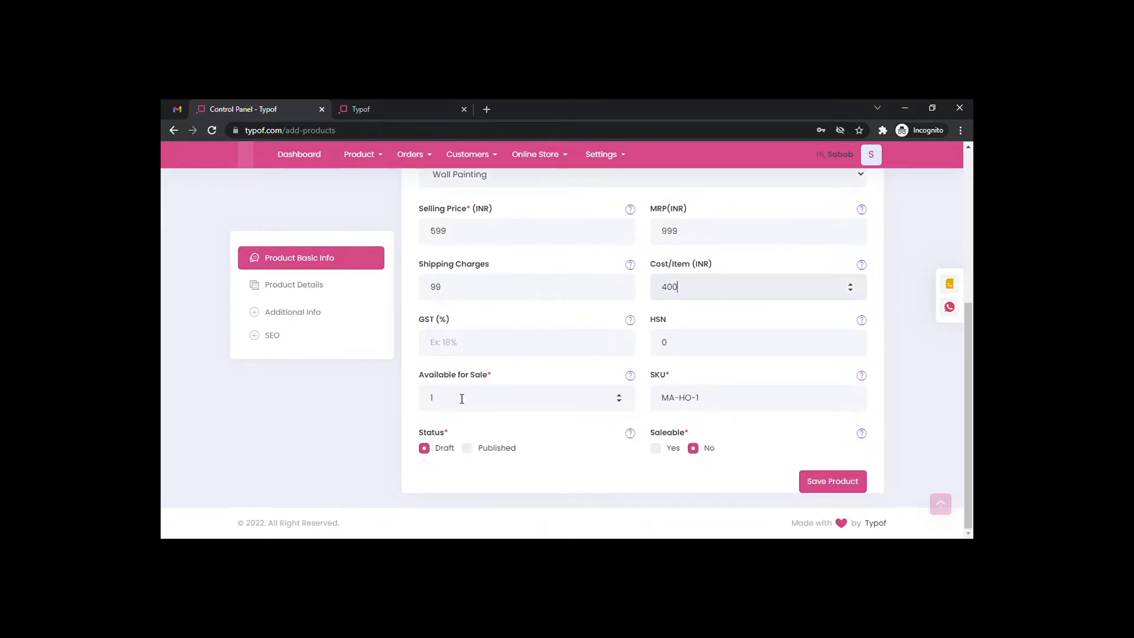
Change the available-for-sale quantity from 1 to 9.
left_click(450, 401)
left_click_drag(450, 401, 428, 401)
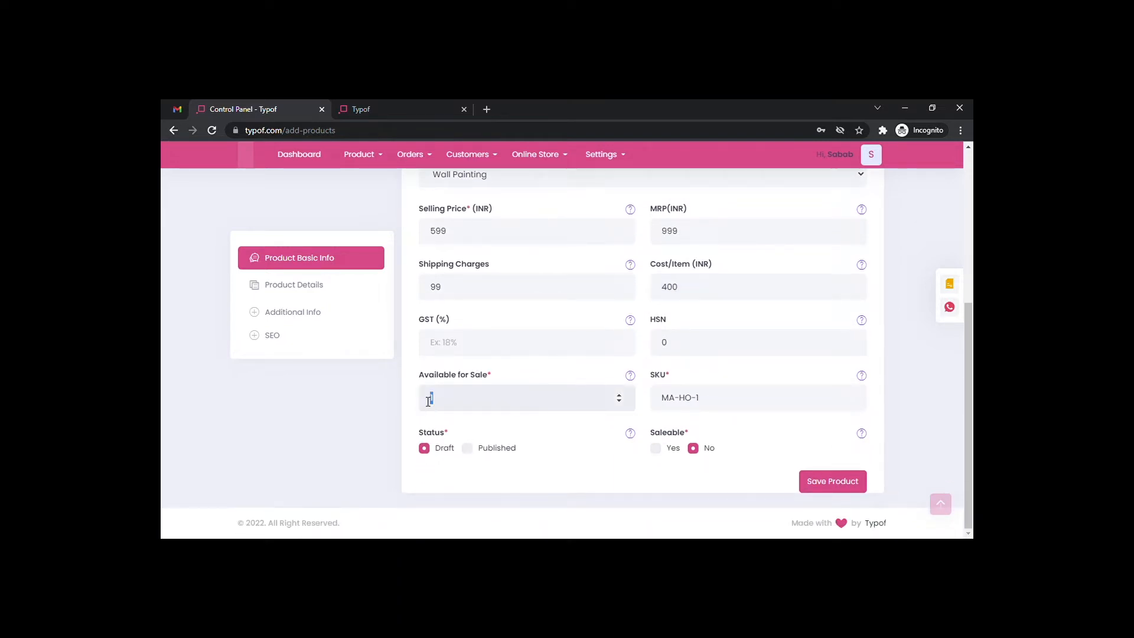
key("BackSpace")
type("9")
scroll(678, 339, "up", 1)
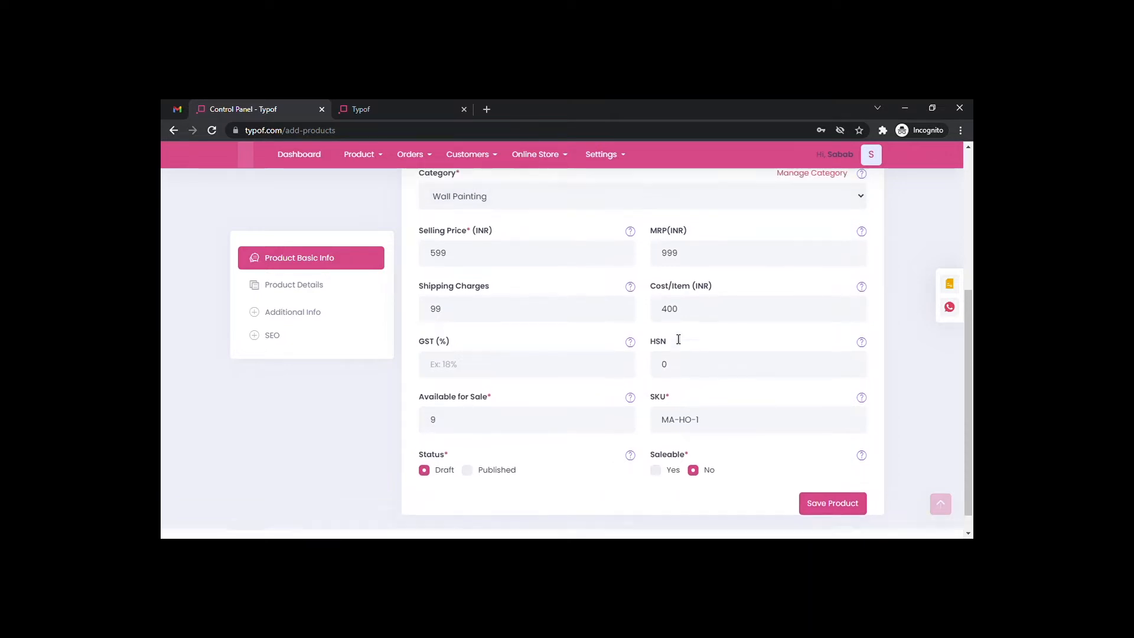
scroll(679, 339, "down", 1)
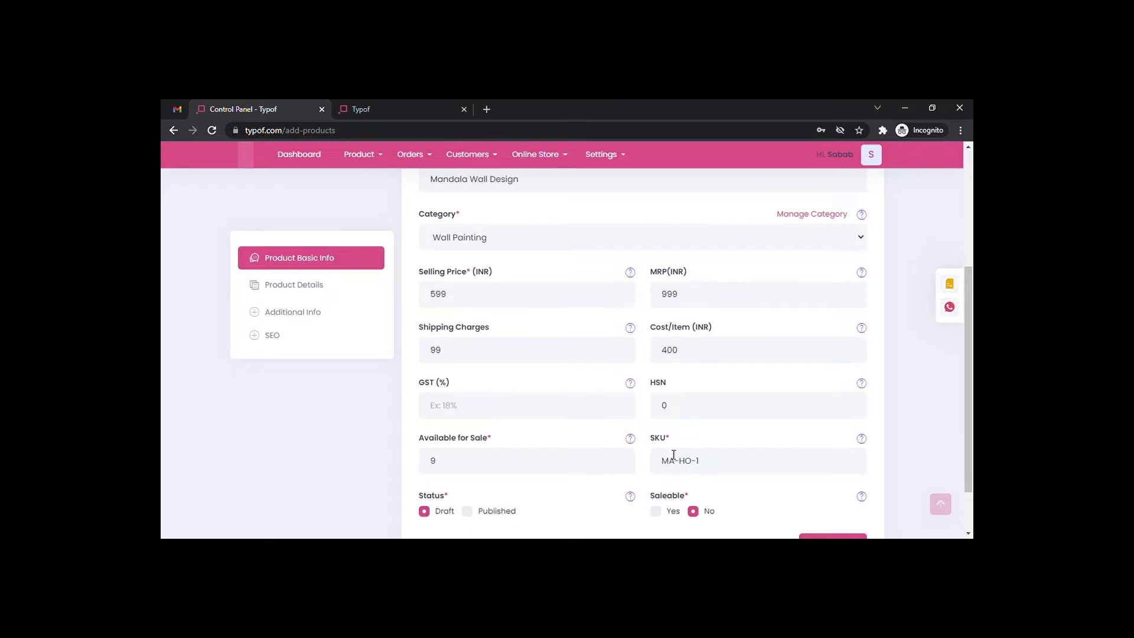
scroll(716, 396, "down", 1)
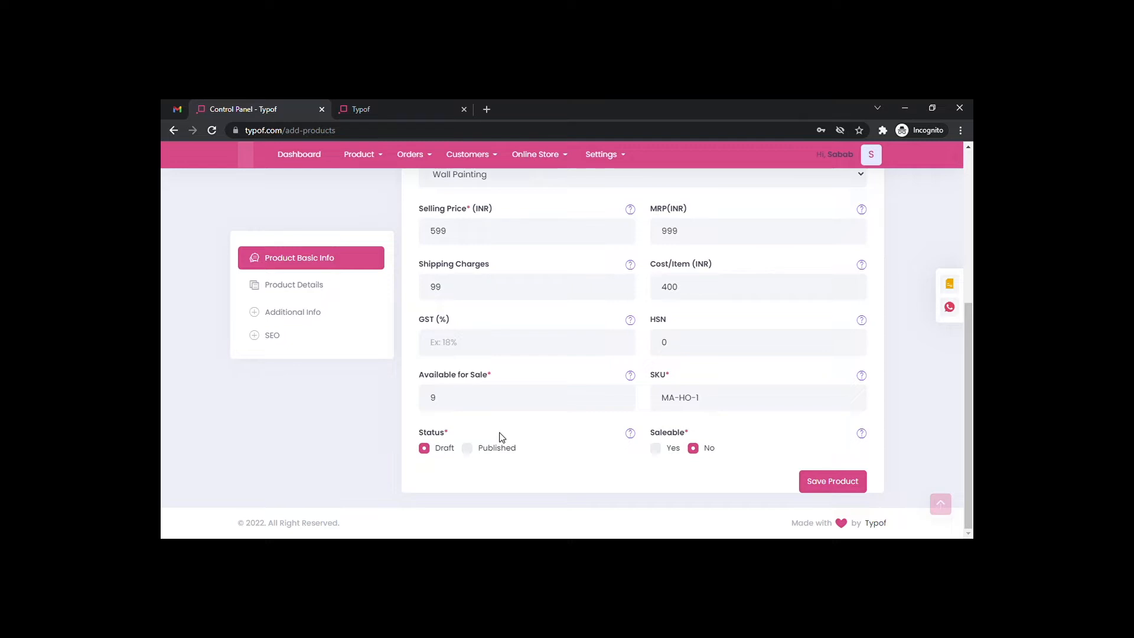
Set the product status to Published and Saleable to Yes.
left_click(470, 451)
left_click(667, 452)
scroll(578, 319, "up", 2)
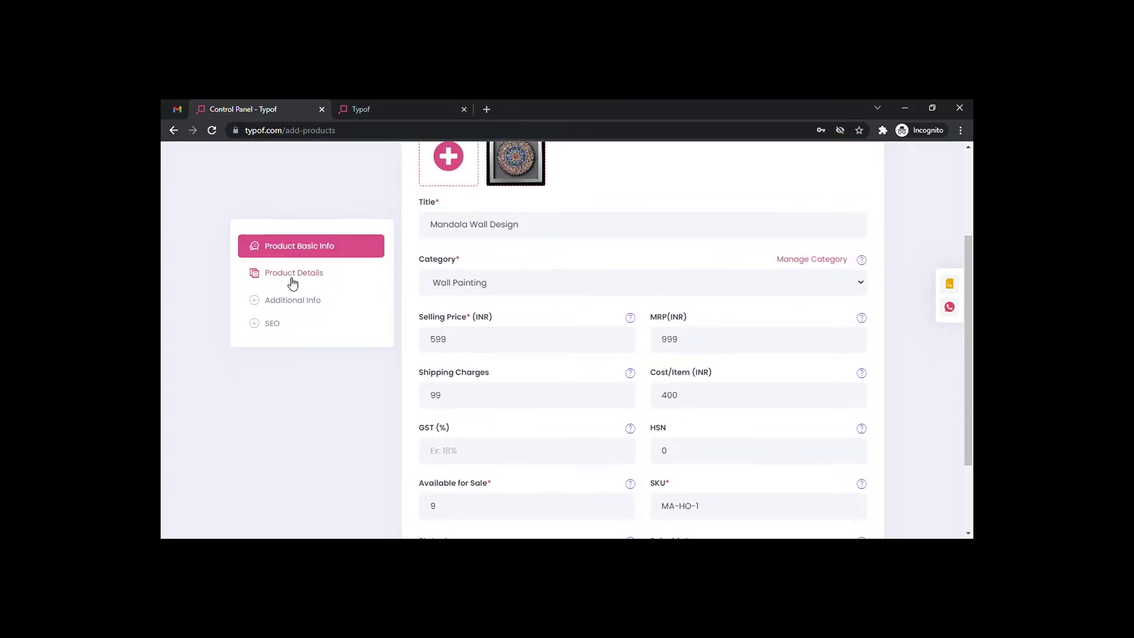
Open Product Details and type 15x15 into the Size field, correcting typos.
left_click(291, 276)
scroll(608, 251, "up", 2)
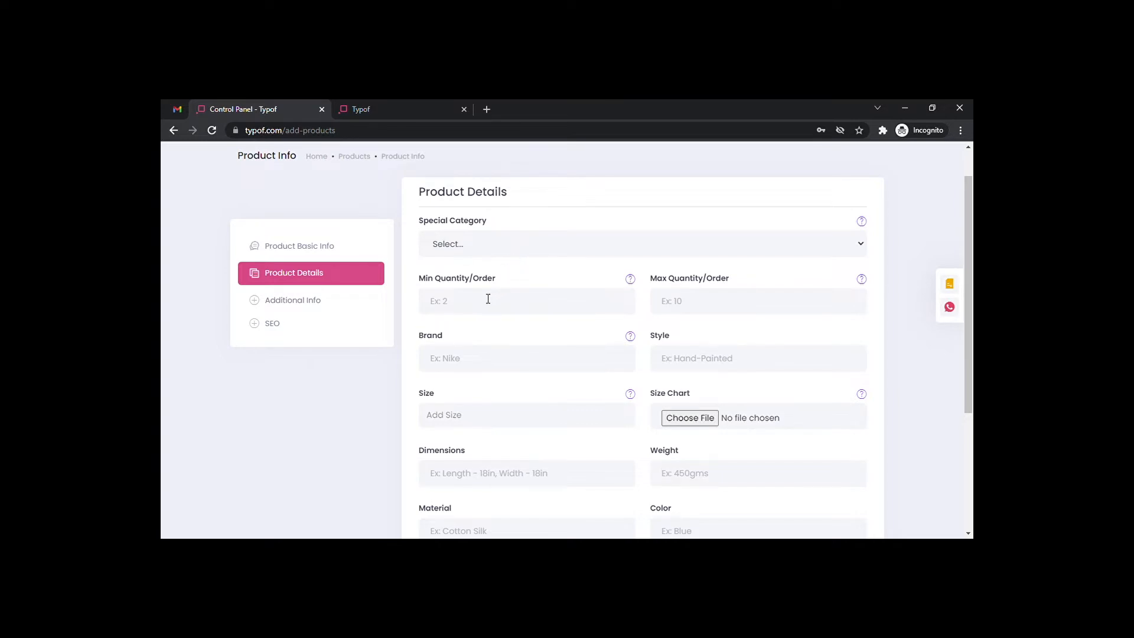
scroll(486, 297, "down", 1)
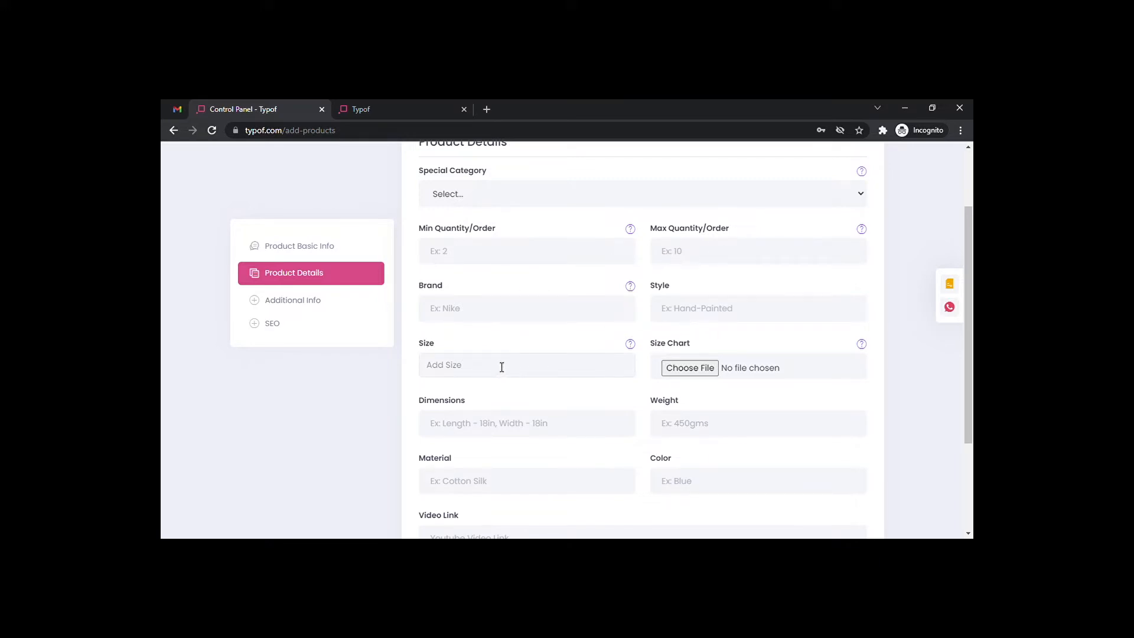
scroll(492, 350, "down", 1)
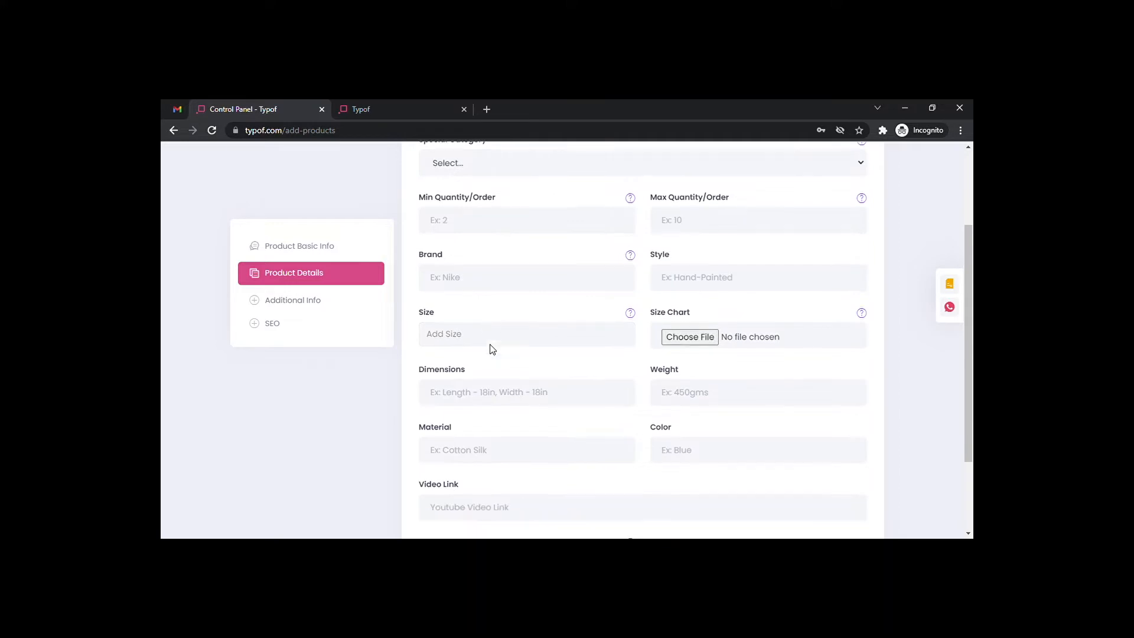
scroll(491, 349, "down", 1)
left_click(470, 296)
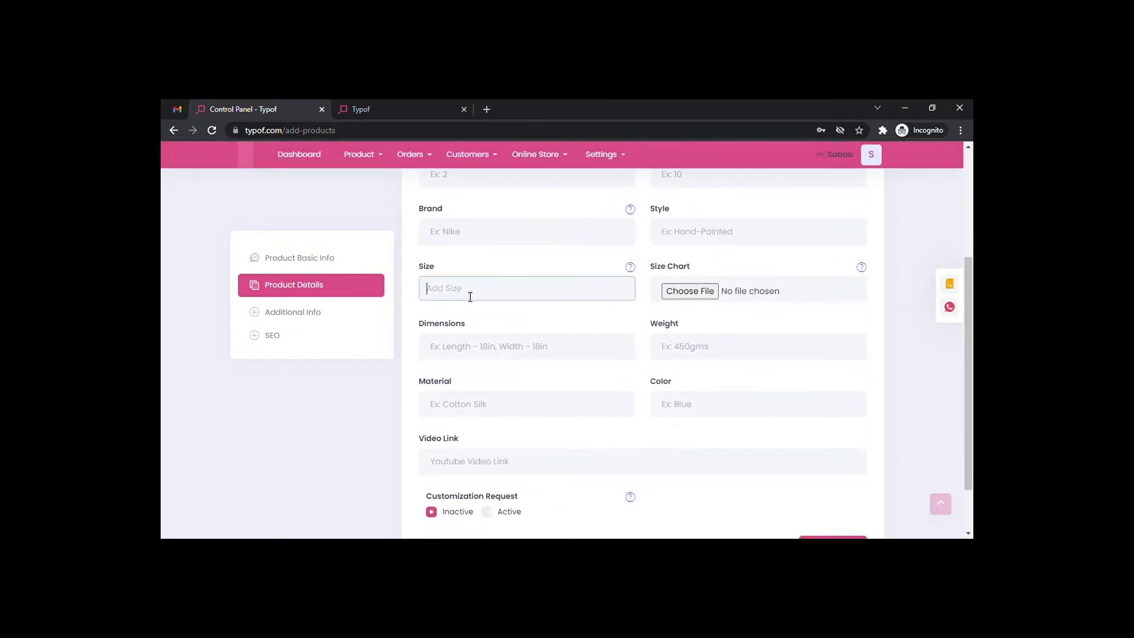
type("10")
key("BackSpace")
type("5cmX")
key("BackSpace")
key("BackSpace")
key("BackSpace")
Add the 15x15 size tag and enter dimensions 15x15, weight 200, material Wooden Frame.
key("Return")
left_click(527, 347)
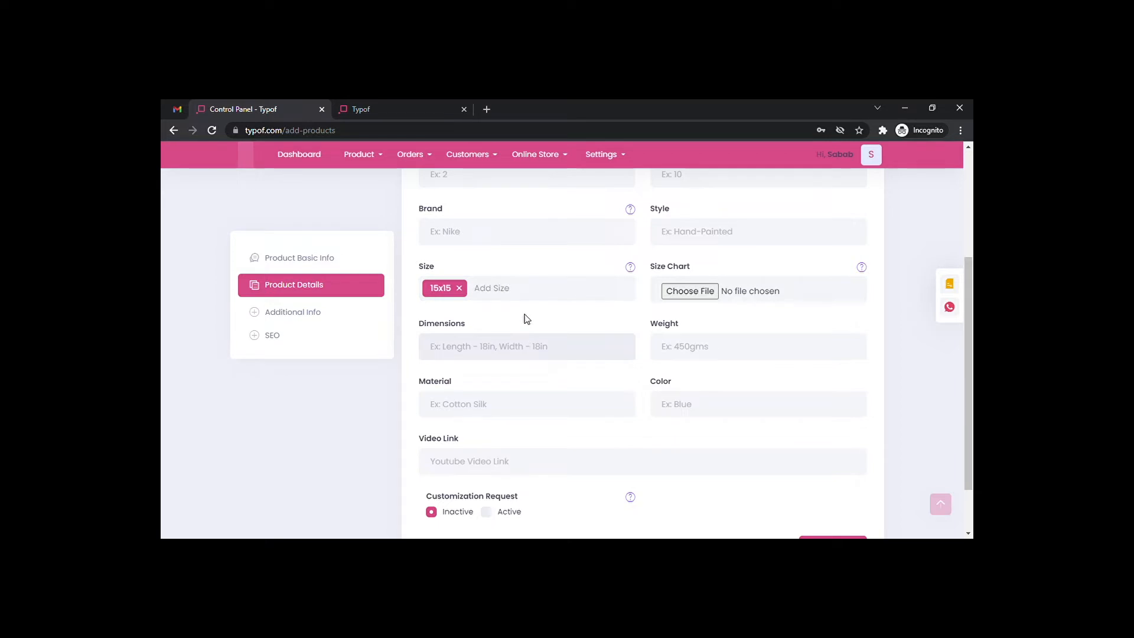
type("15x15")
left_click(695, 347)
type("200")
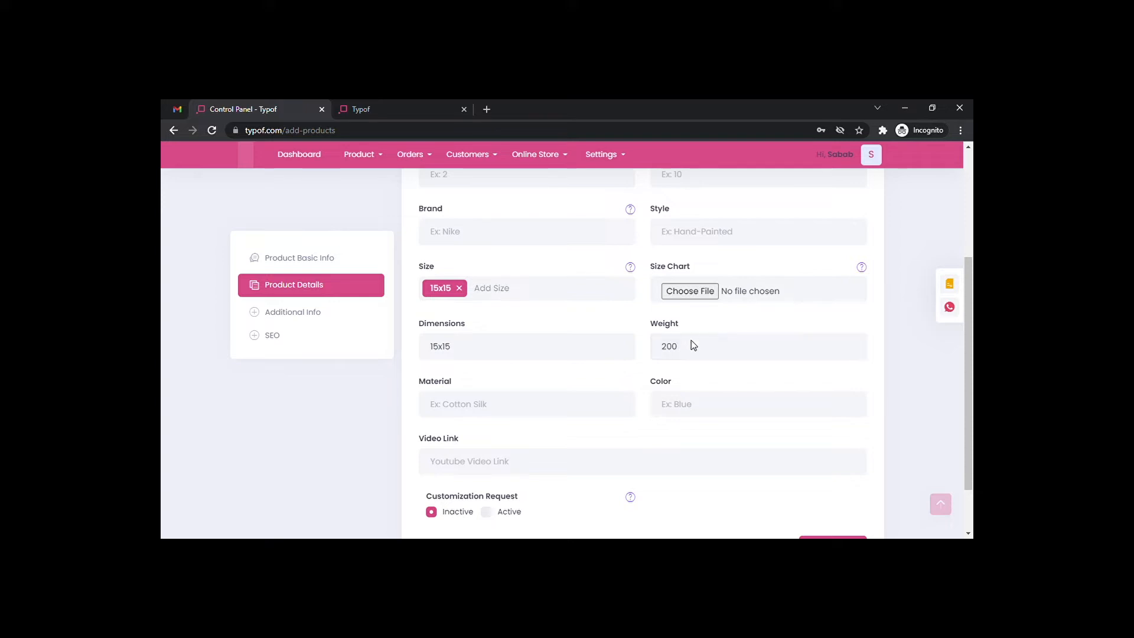
left_click(471, 409)
type("Wooden ")
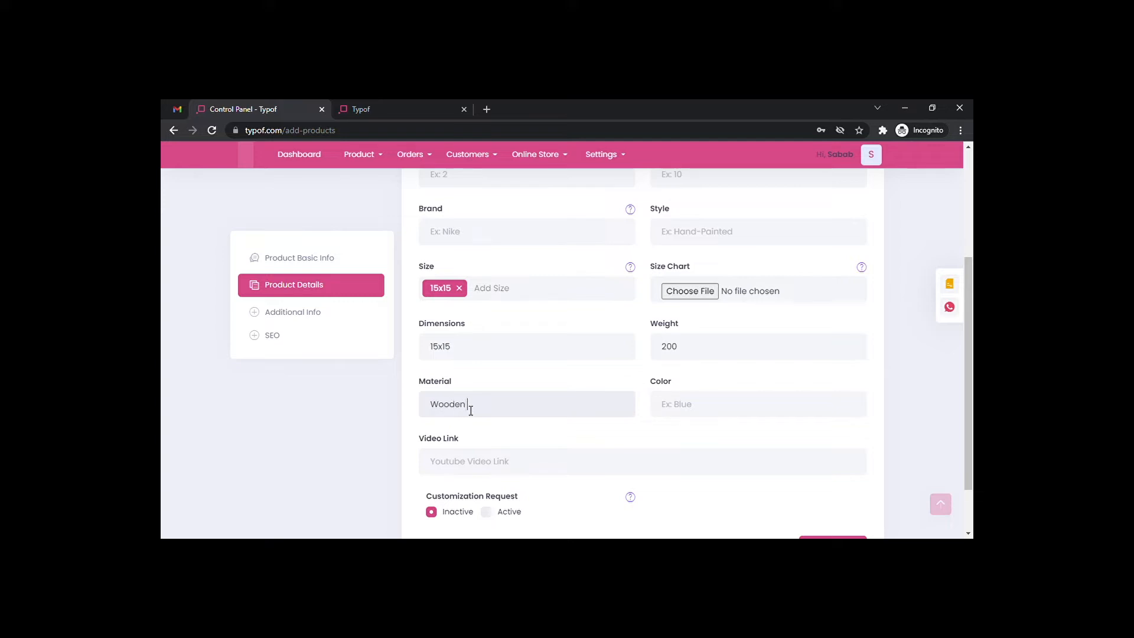
type("Frame")
scroll(658, 389, "down", 1)
scroll(658, 389, "down", 1)
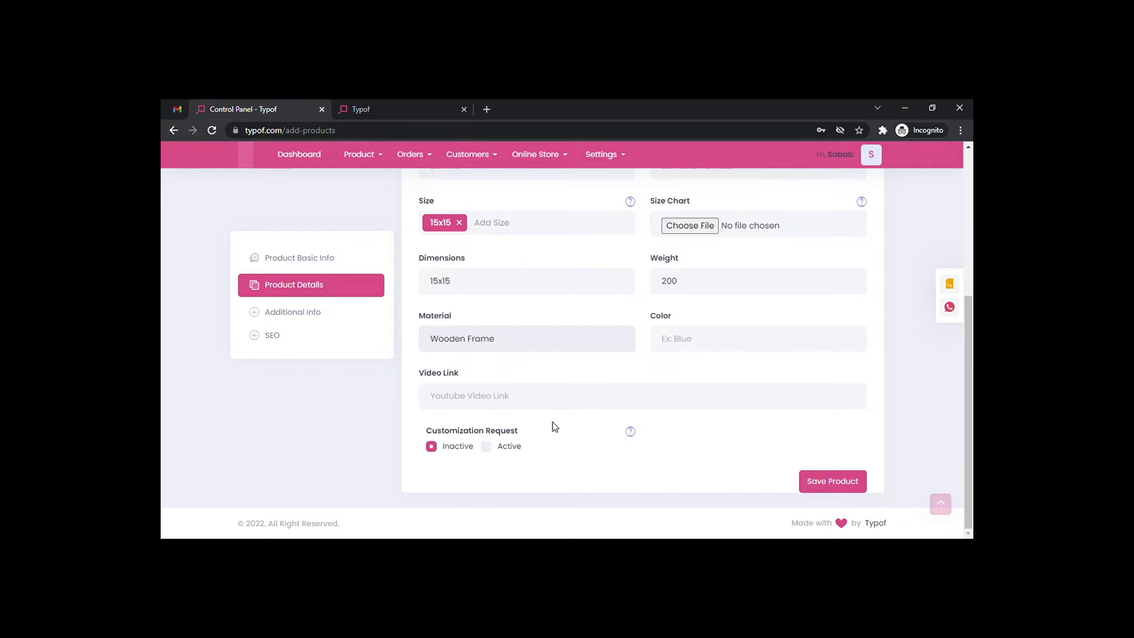
In Additional Info, enter the description 'This is a wooden frame mandala wall art.'.
left_click(285, 313)
scroll(534, 276, "up", 5)
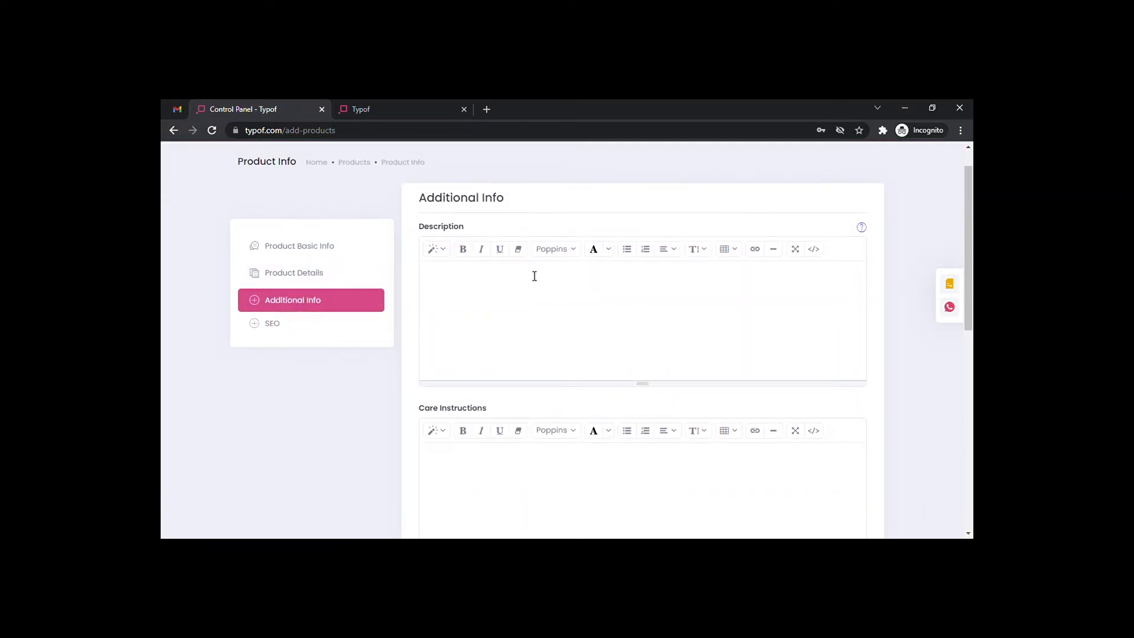
scroll(529, 275, "down", 2)
scroll(529, 275, "down", 7)
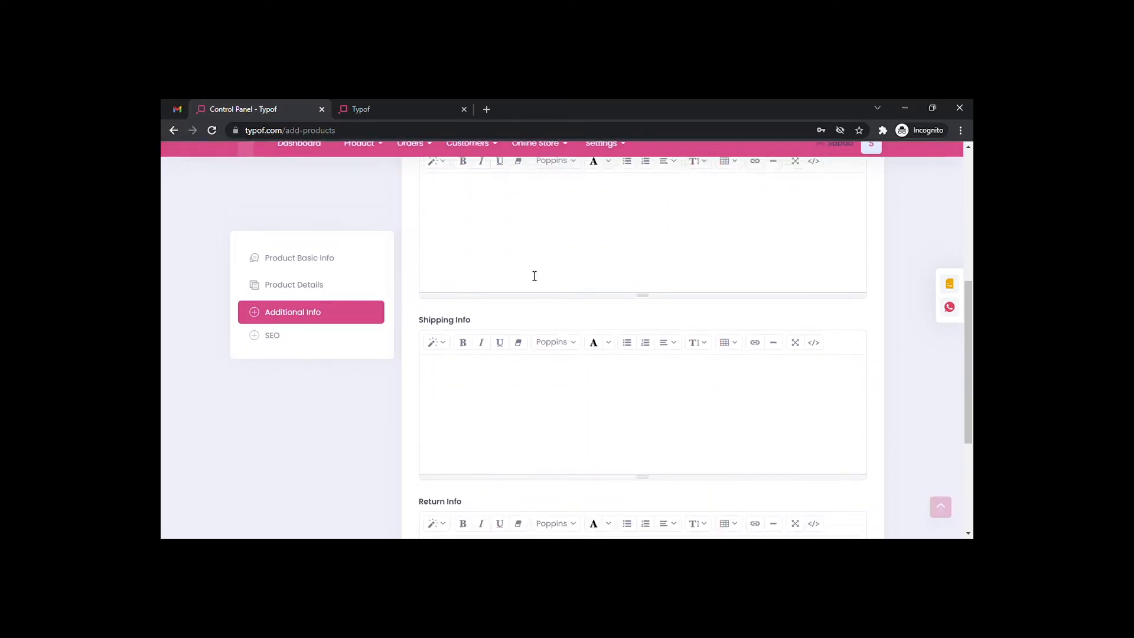
scroll(534, 276, "up", 9)
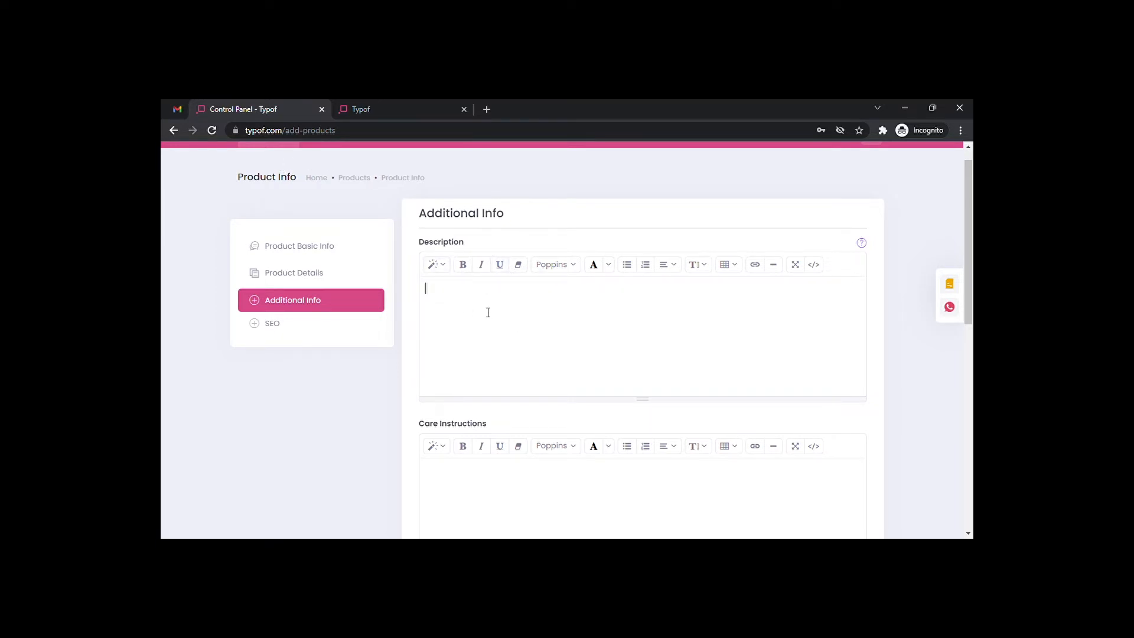
type("is is a wooden frame mandala a")
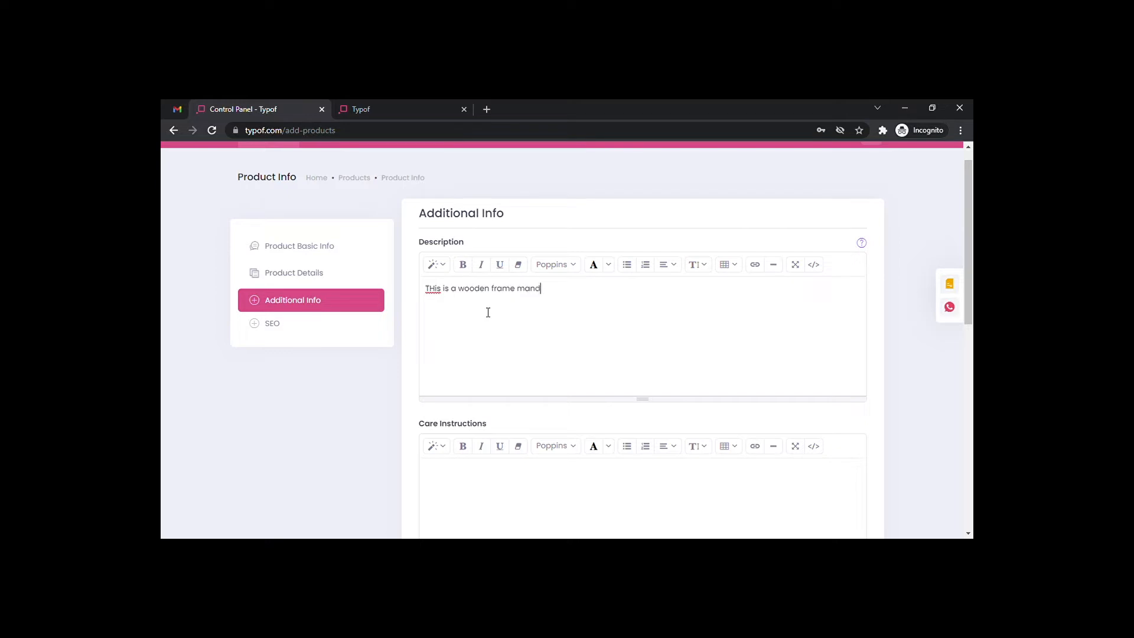
key("BackSpace")
key("BackSpace")
key("BackSpace")
Write the shipping info: the product will be dispatched within 2 days.
type("h")
scroll(541, 343, "down", 3)
scroll(540, 343, "down", 1)
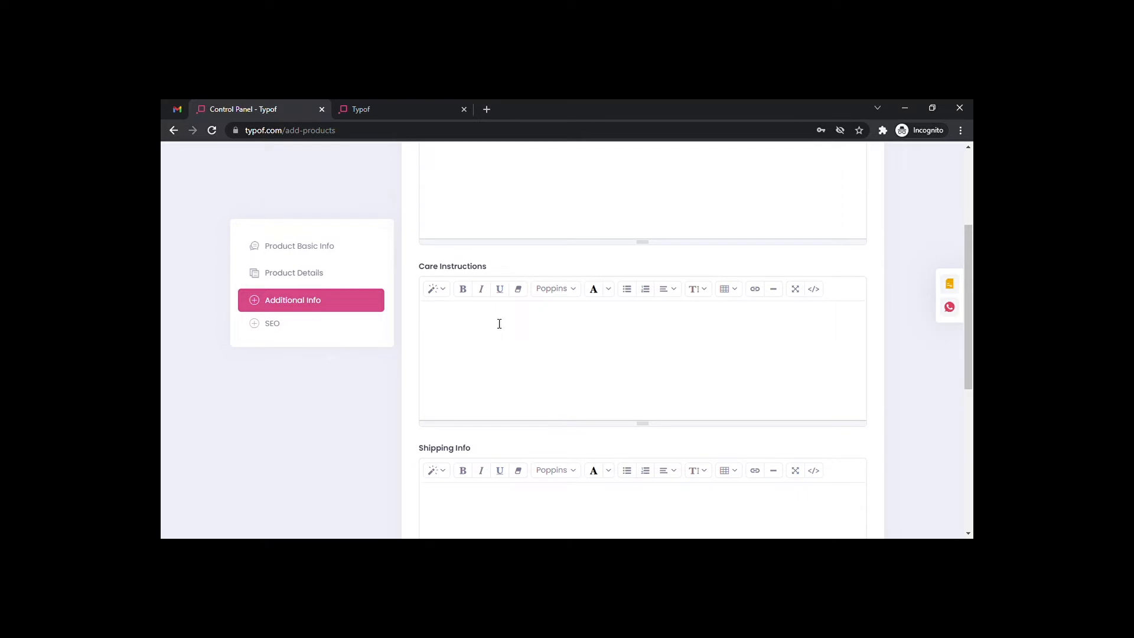
scroll(499, 324, "down", 3)
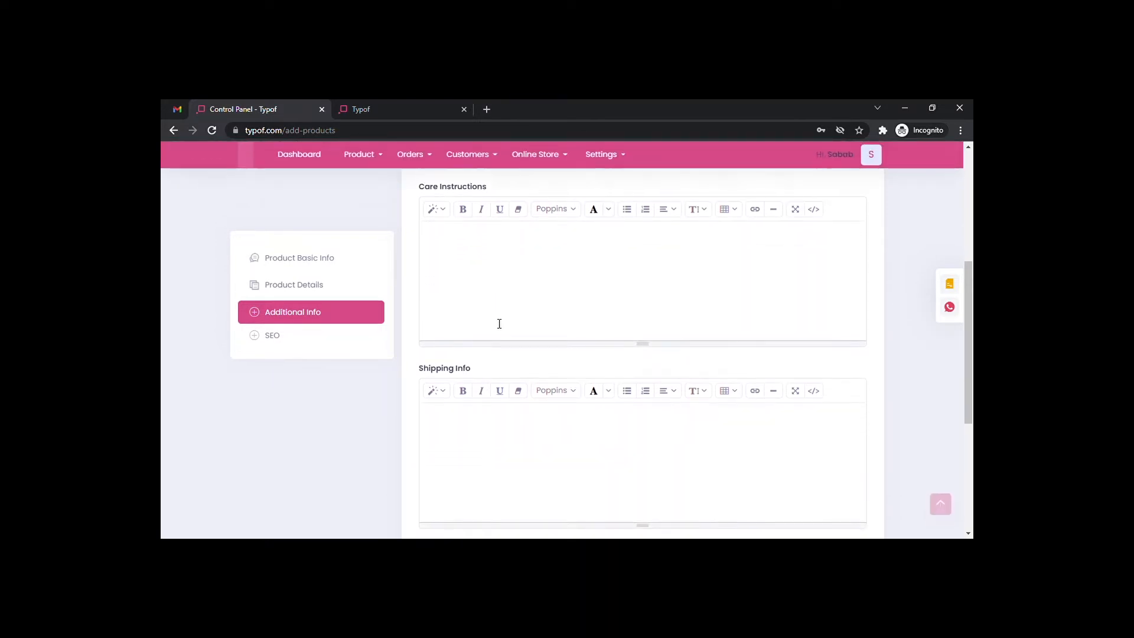
scroll(499, 324, "down", 4)
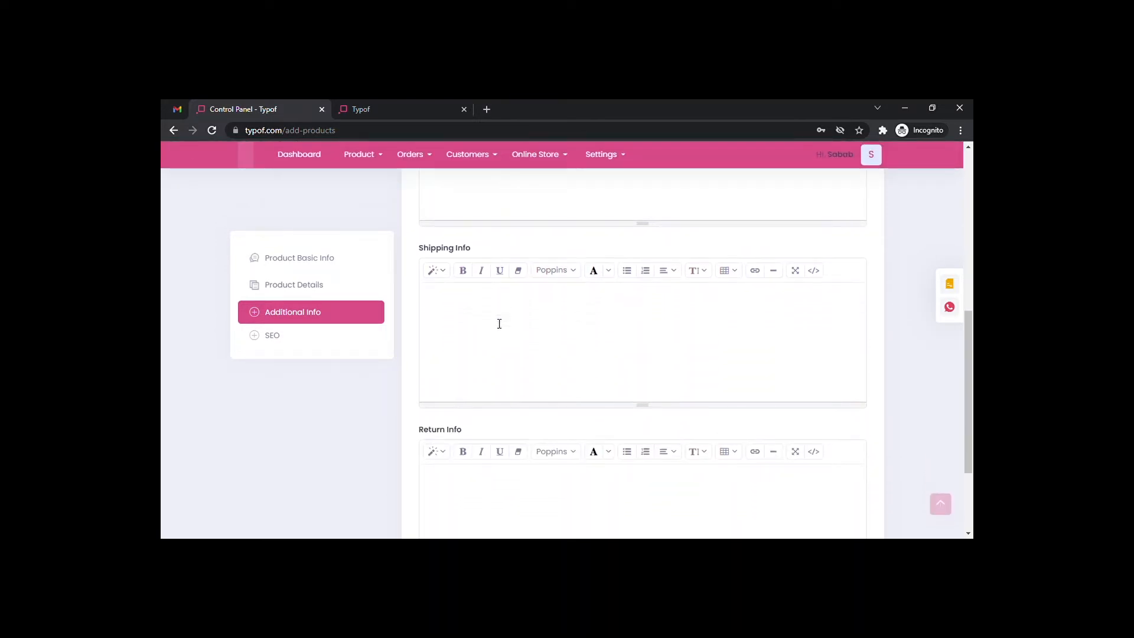
type("will")
type("be dispatched within")
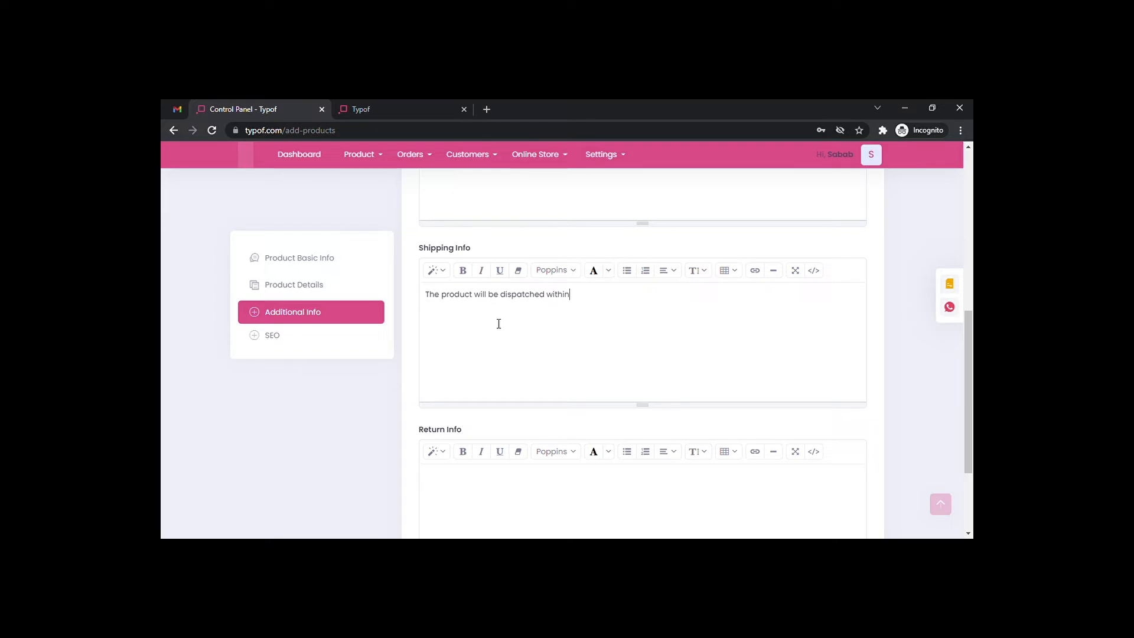
type(" 2 days")
Enter the return info: the product can be returned in case of any damages.
scroll(498, 324, "down", 3)
left_click(457, 362)
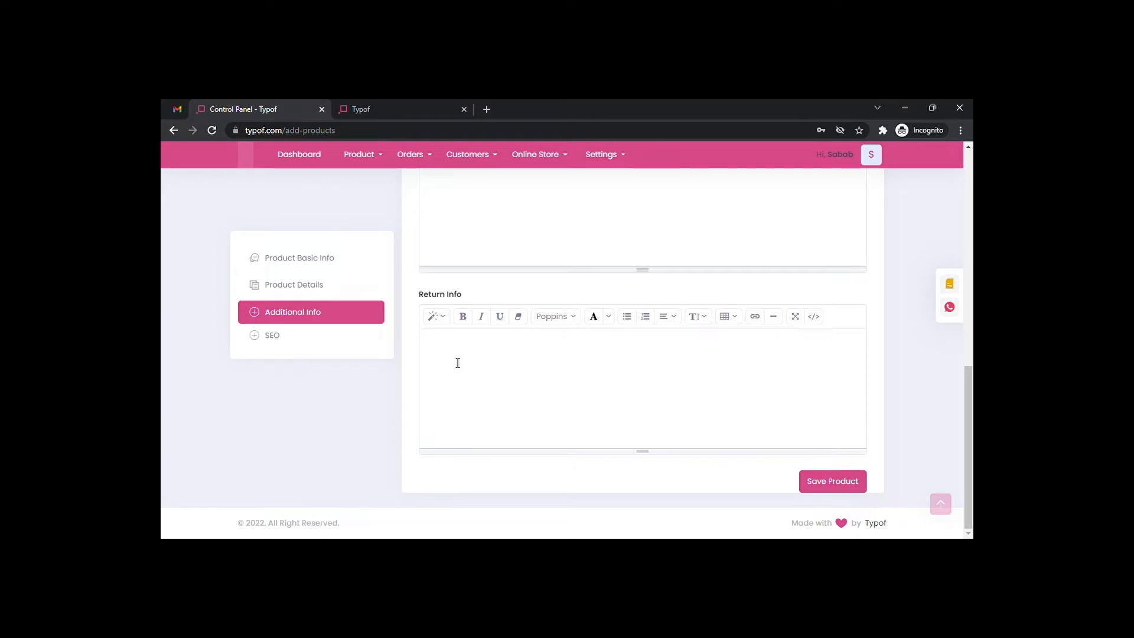
type("The product wi")
type("returned in coase of any domages.")
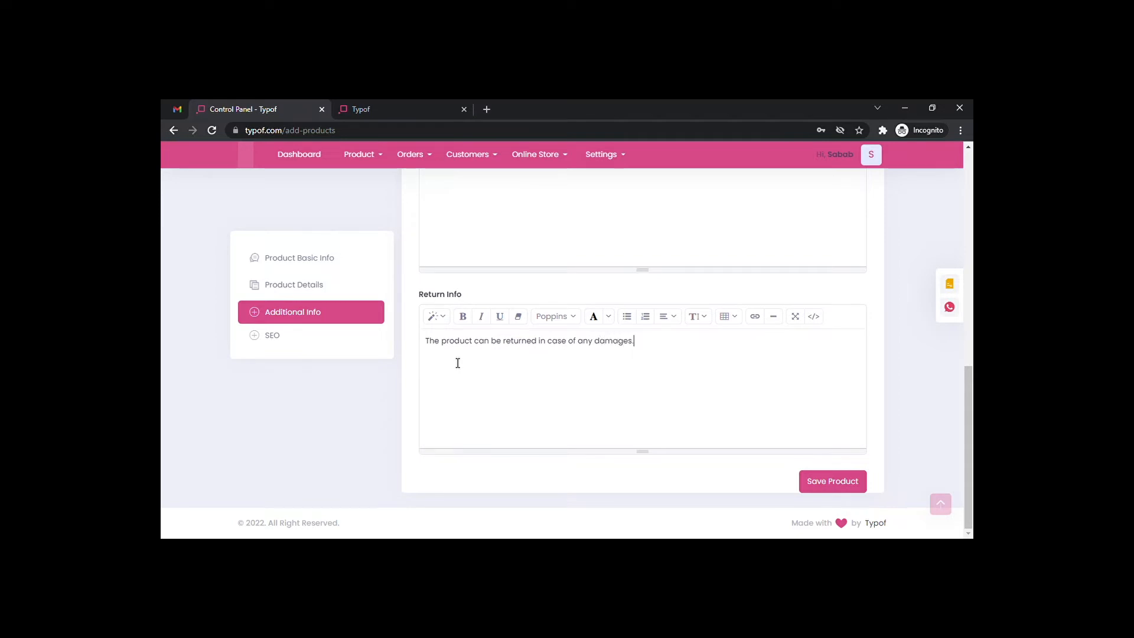
Check the SEO section, then save Mandala Wall Design and review it as Published in the products list.
left_click(263, 339)
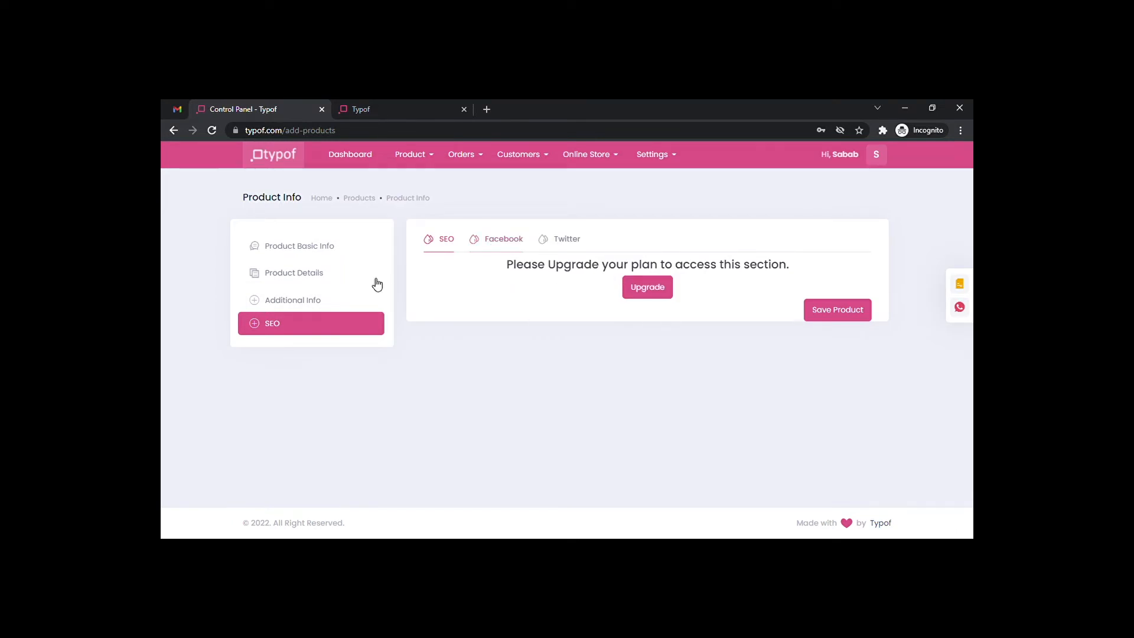
left_click(324, 297)
scroll(676, 383, "down", 10)
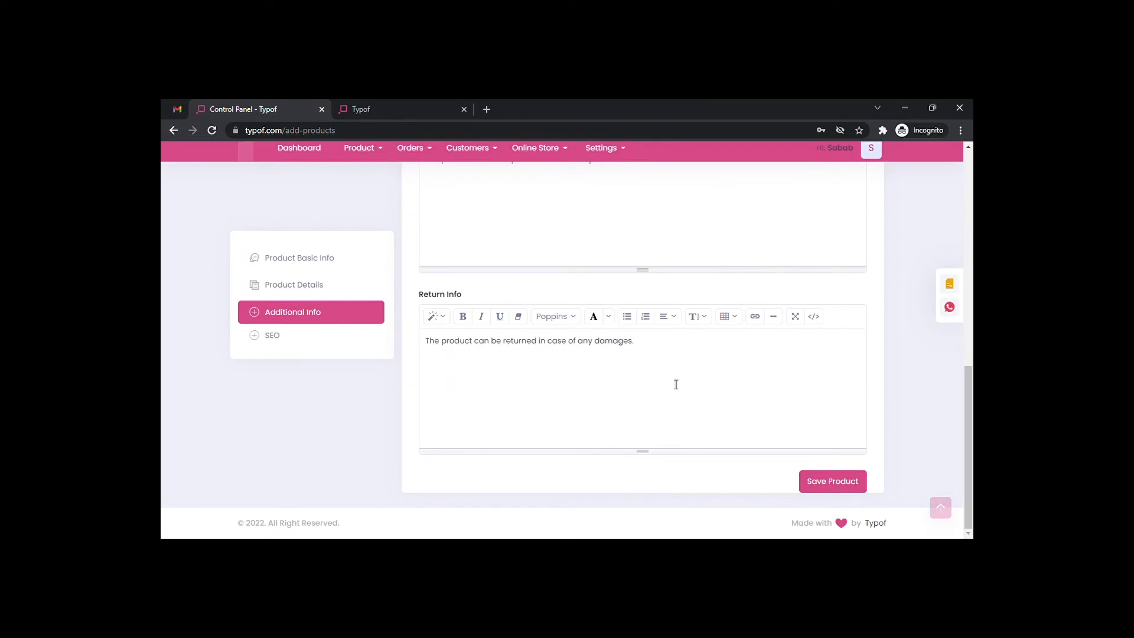
left_click(846, 488)
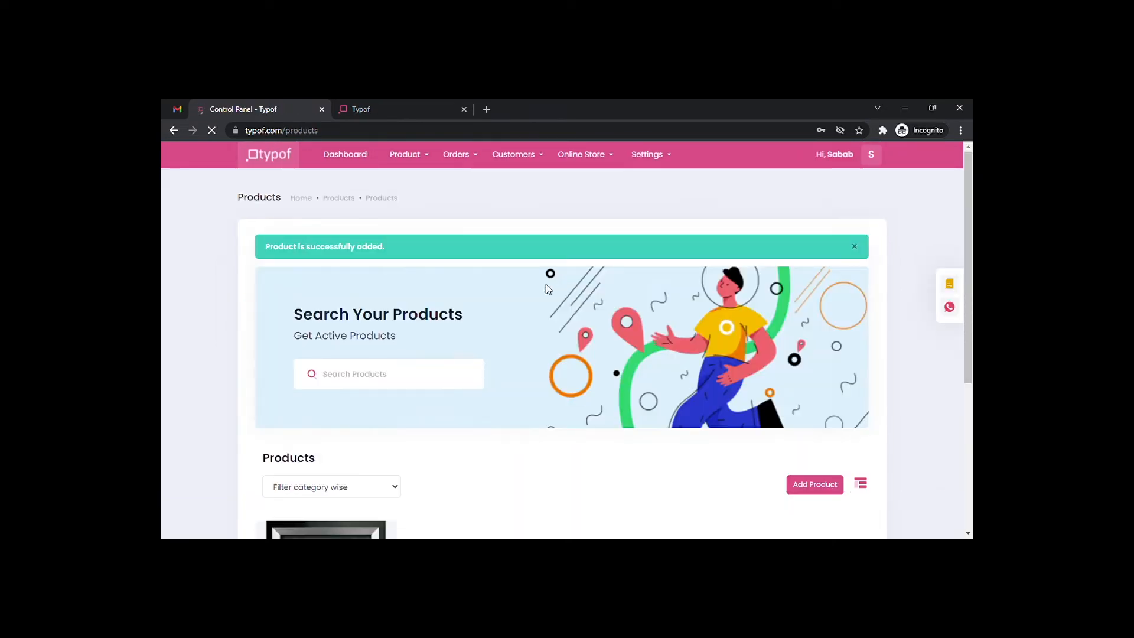
scroll(483, 295, "down", 3)
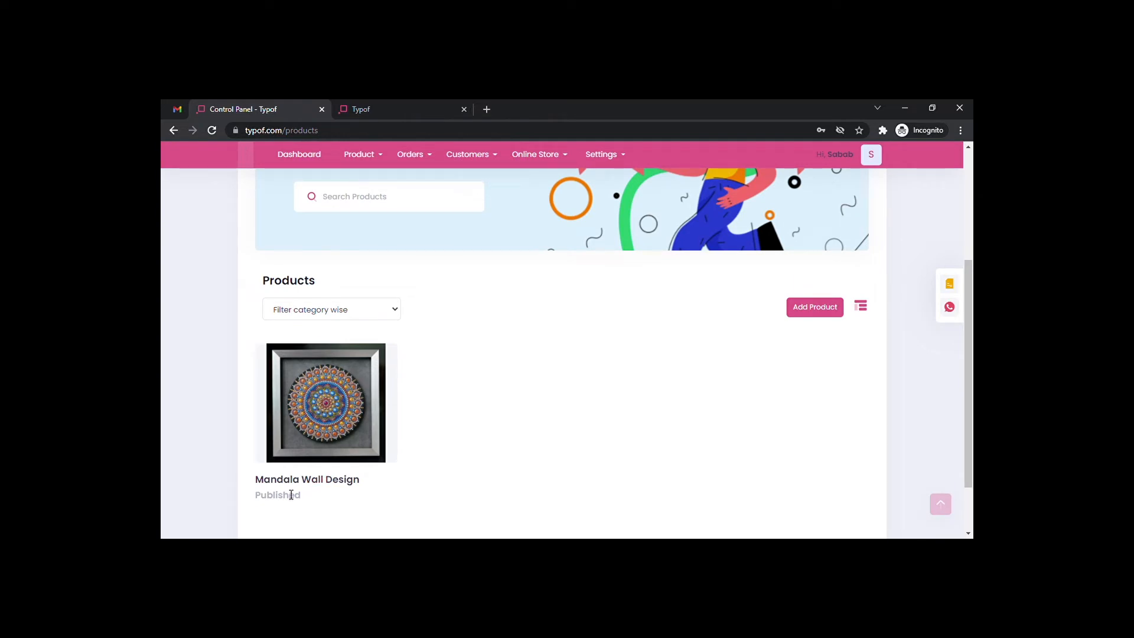
scroll(406, 337, "up", 3)
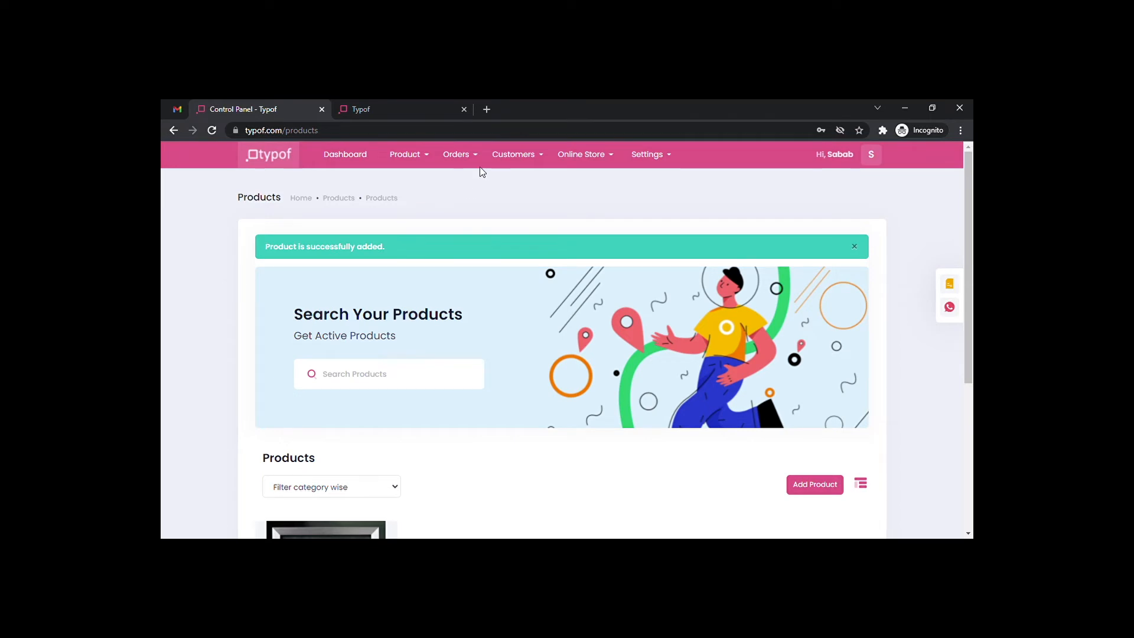
Return to the dashboard, dismiss the store setup popup and open the live storefront.
left_click(360, 167)
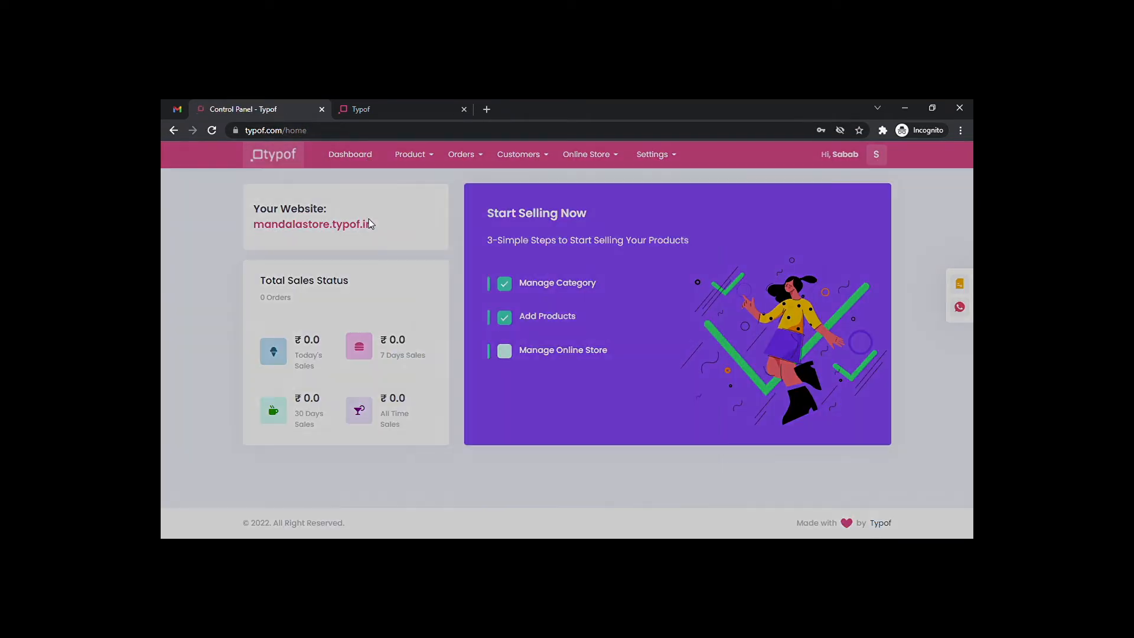
left_click(697, 220)
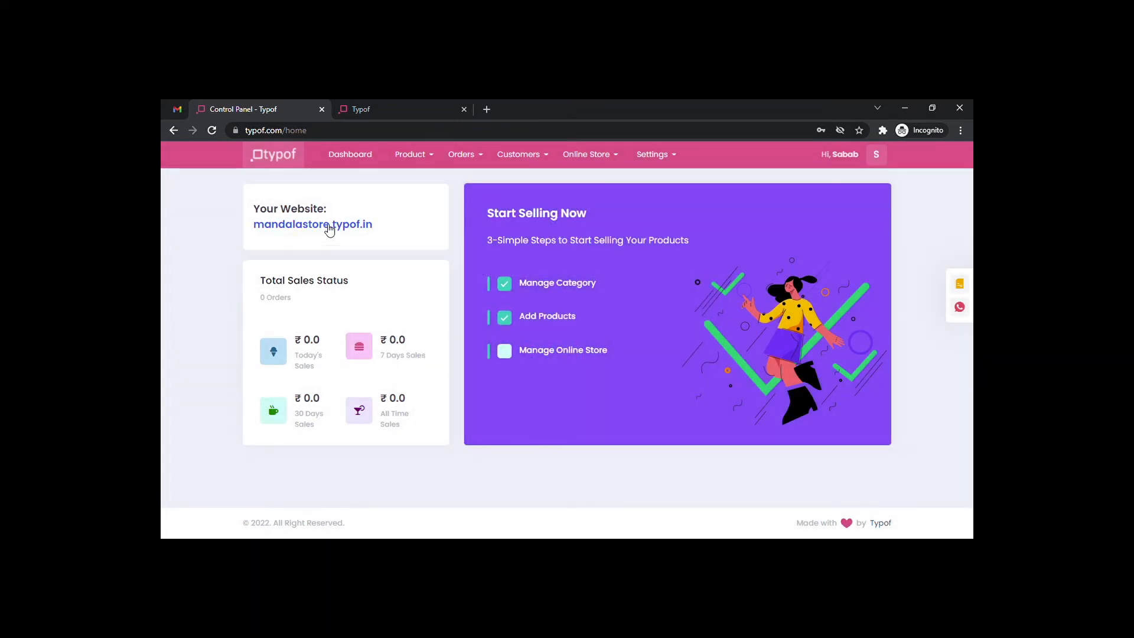
left_click(332, 227)
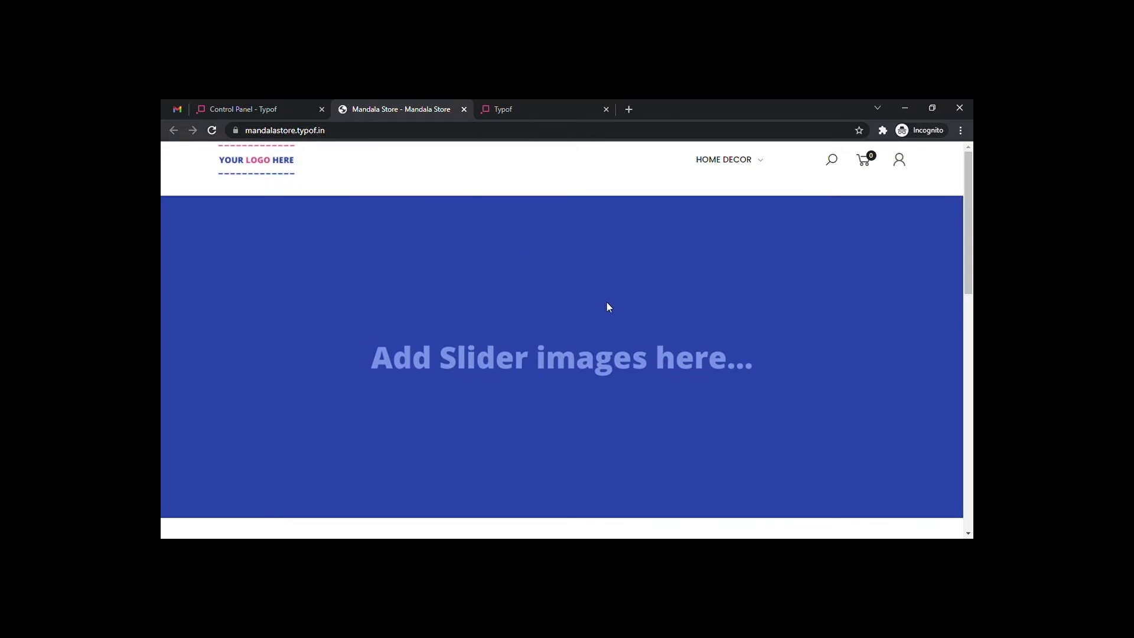
Open Mandala Wall Design from the homepage's Shop By Category section.
scroll(608, 306, "down", 7)
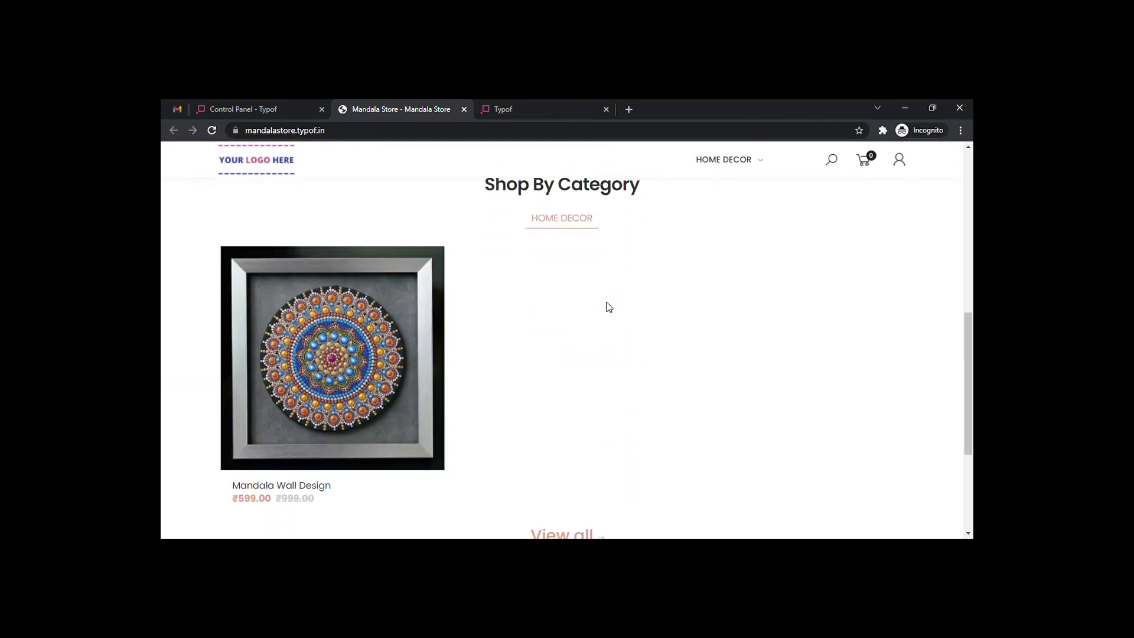
scroll(543, 263, "up", 2)
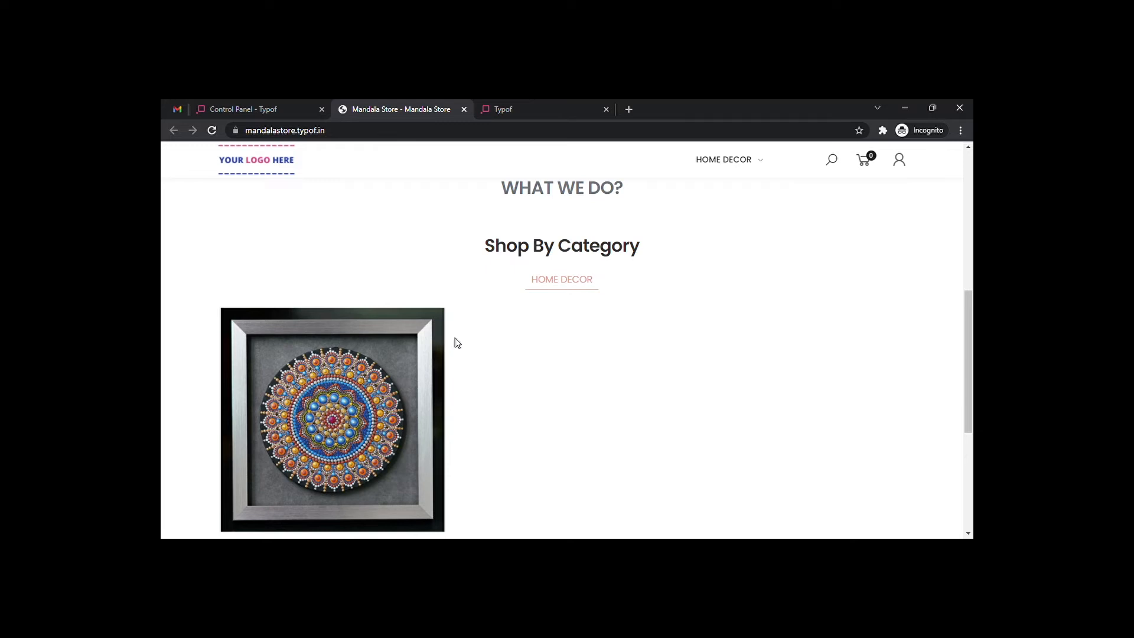
scroll(406, 384, "down", 1)
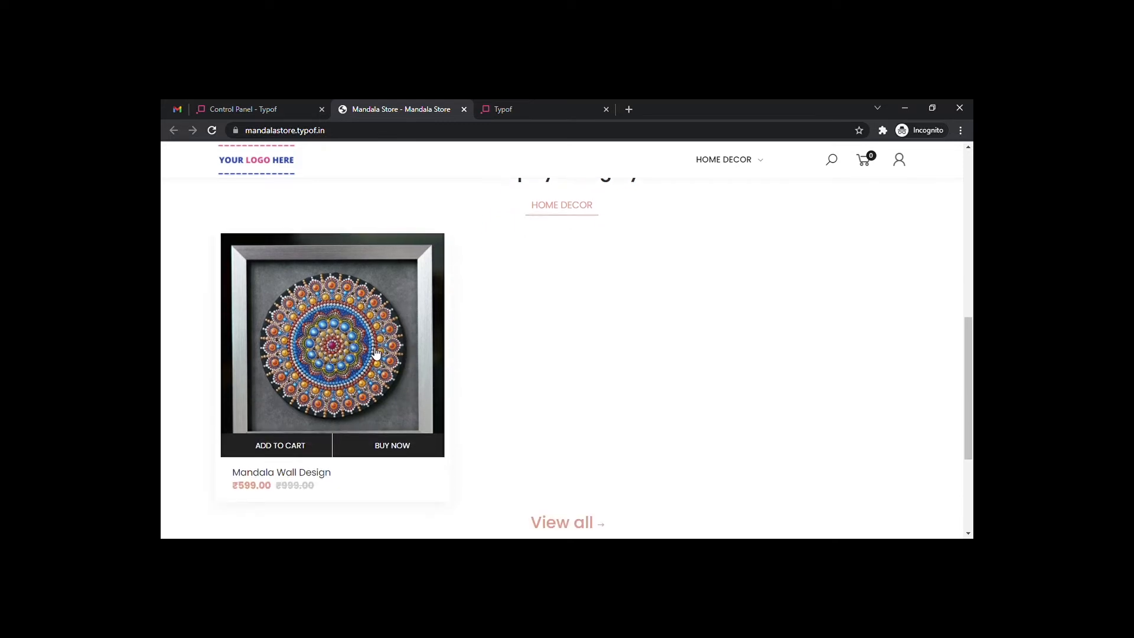
left_click(372, 354)
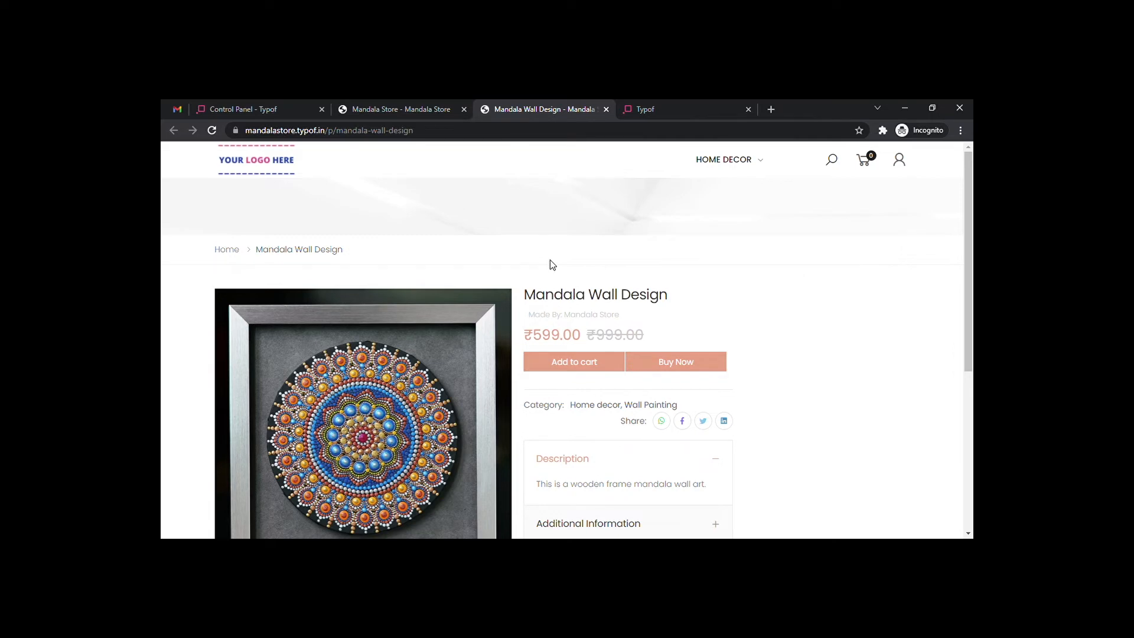
Collapse Description, read the Additional Information, then return to the Control Panel - Typof tab.
scroll(552, 264, "down", 1)
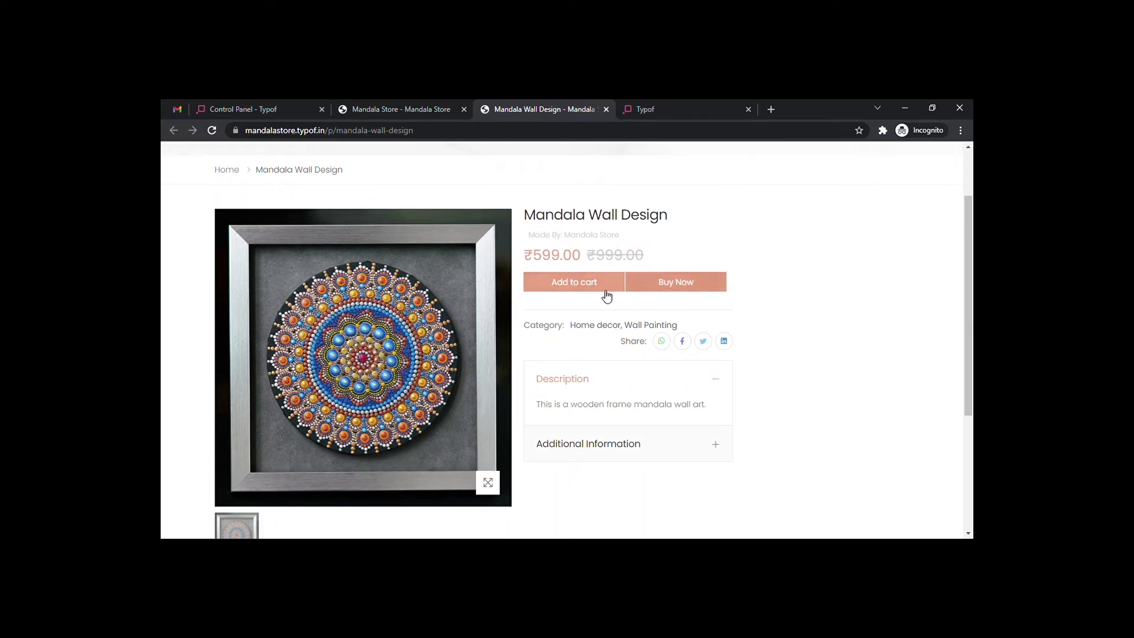
left_click(717, 382)
left_click(711, 444)
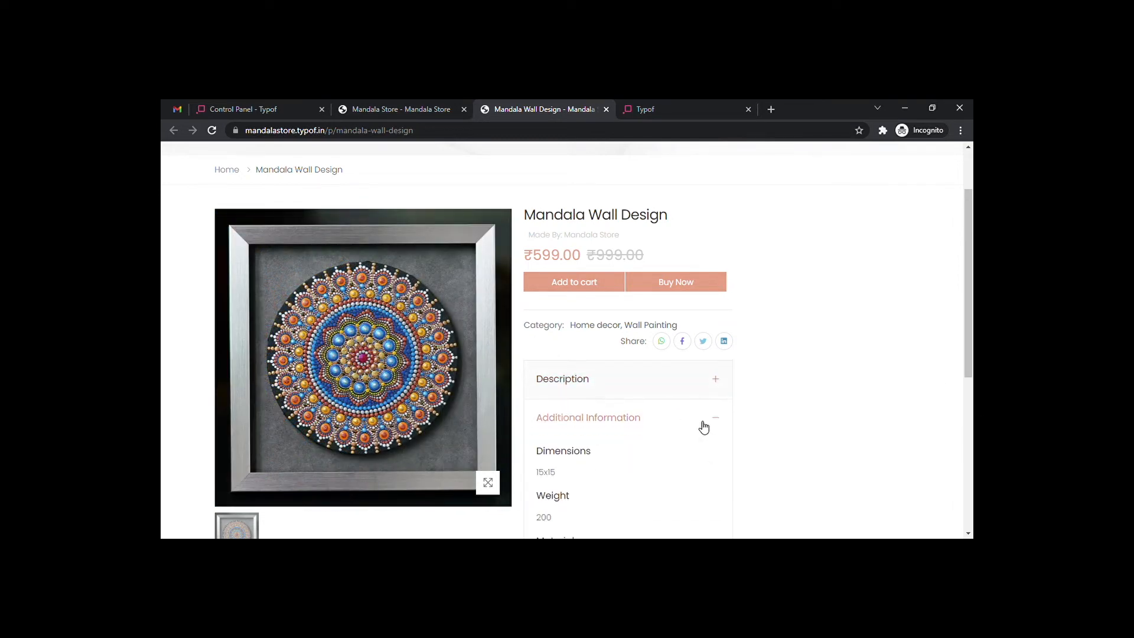
scroll(632, 405, "down", 2)
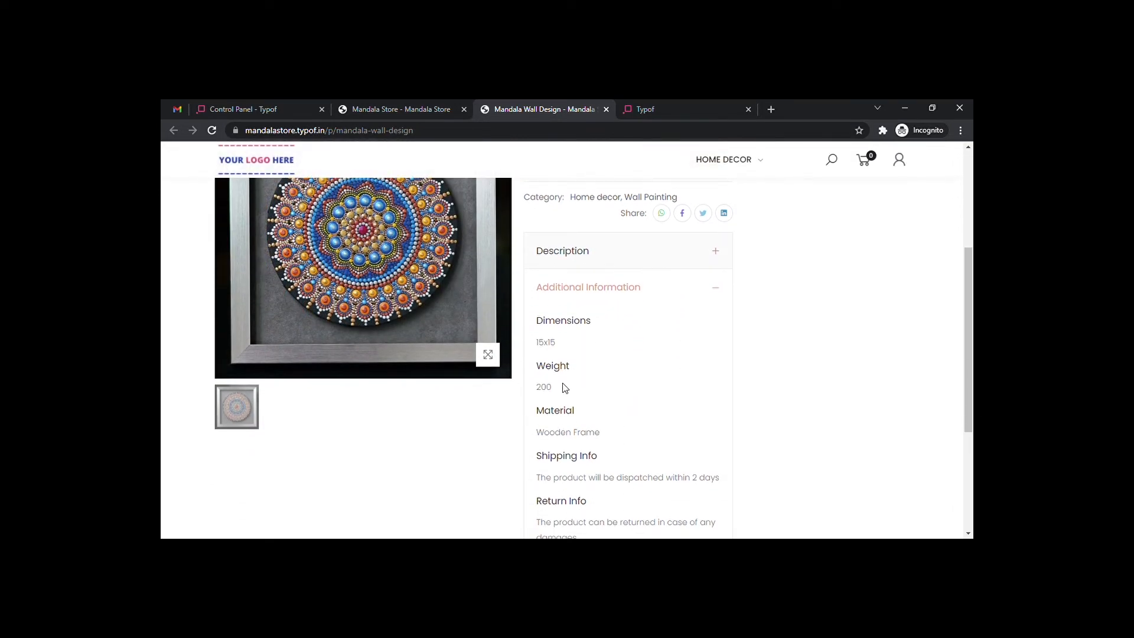
scroll(565, 388, "down", 2)
scroll(567, 390, "up", 3)
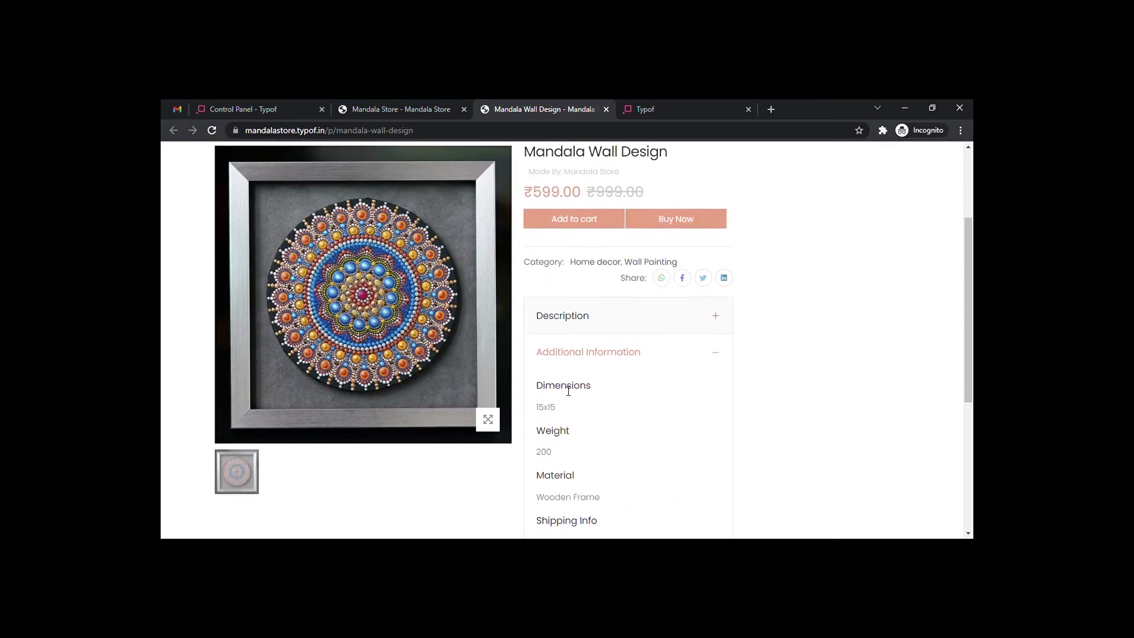
scroll(567, 391, "up", 1)
scroll(594, 324, "up", 2)
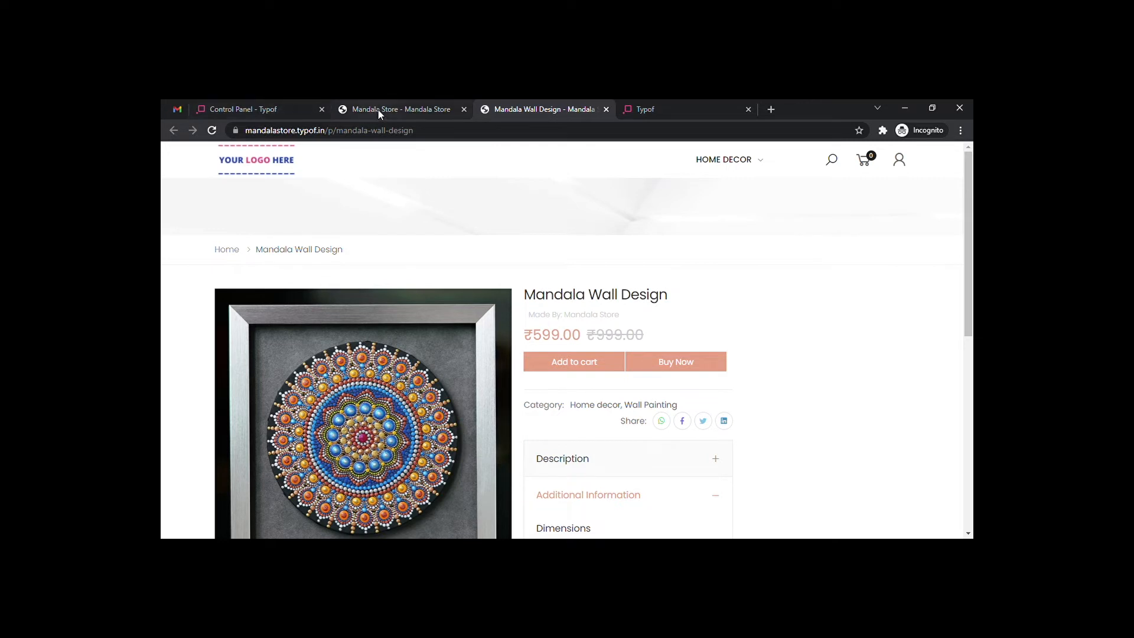
left_click(302, 106)
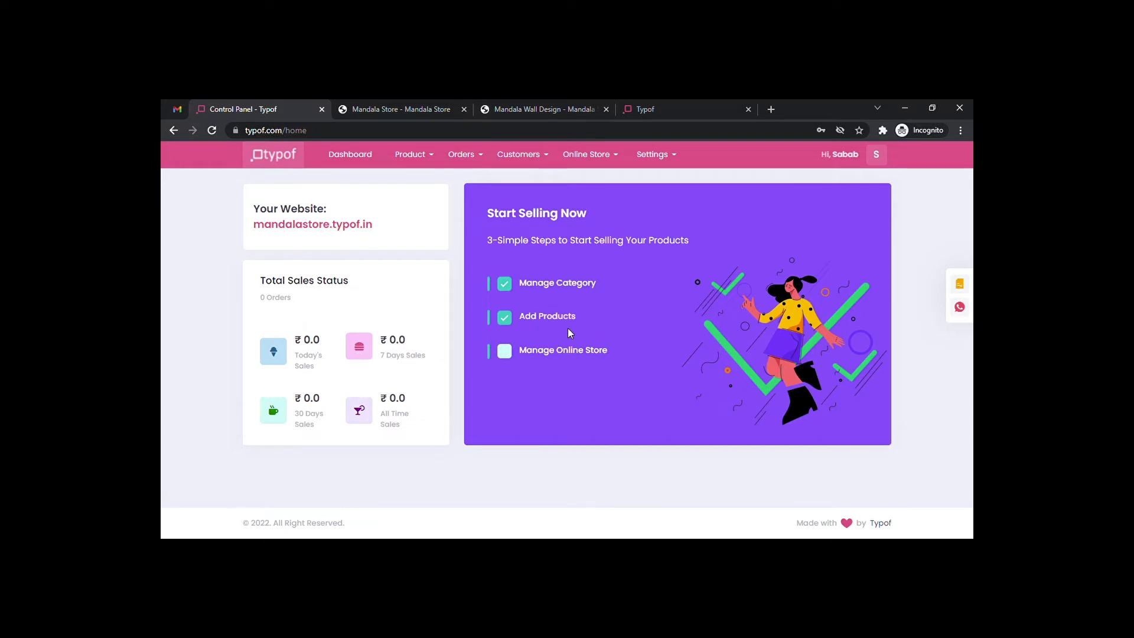
Under Online Store > Themes > Theme Setting, choose and save a theme colour for Mahanadi.
left_click(555, 351)
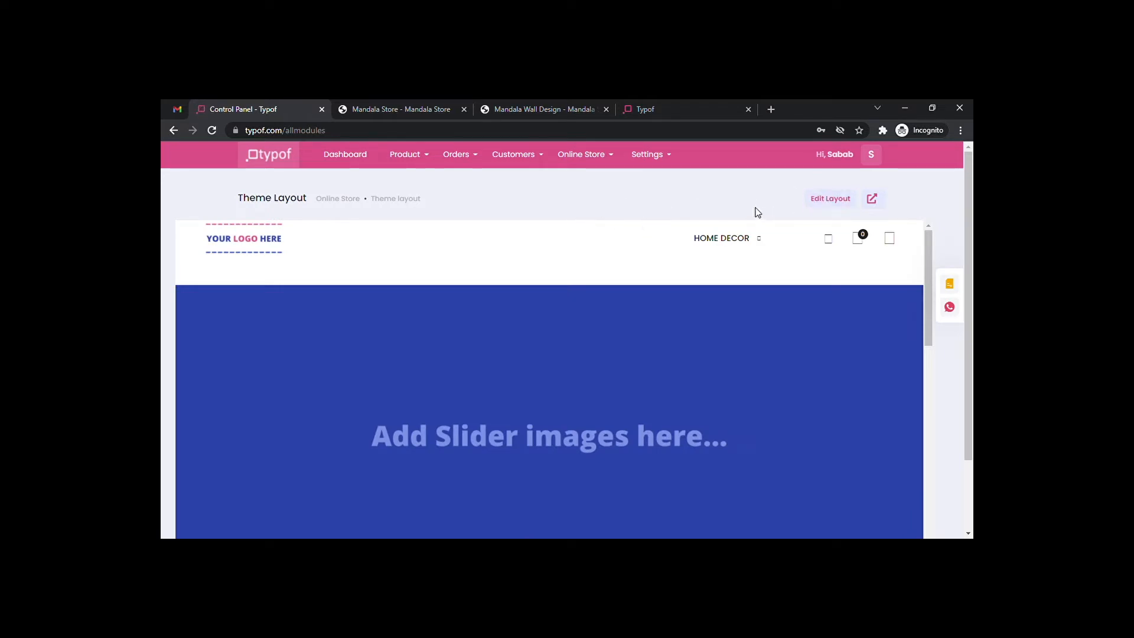
left_click(609, 156)
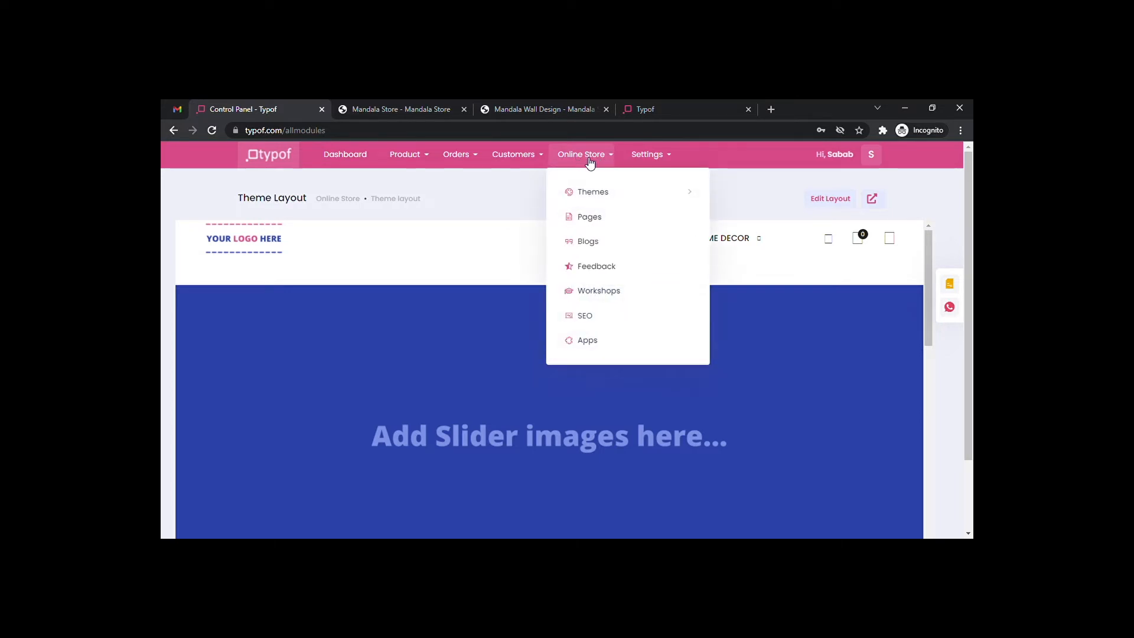
mouse_move(608, 190)
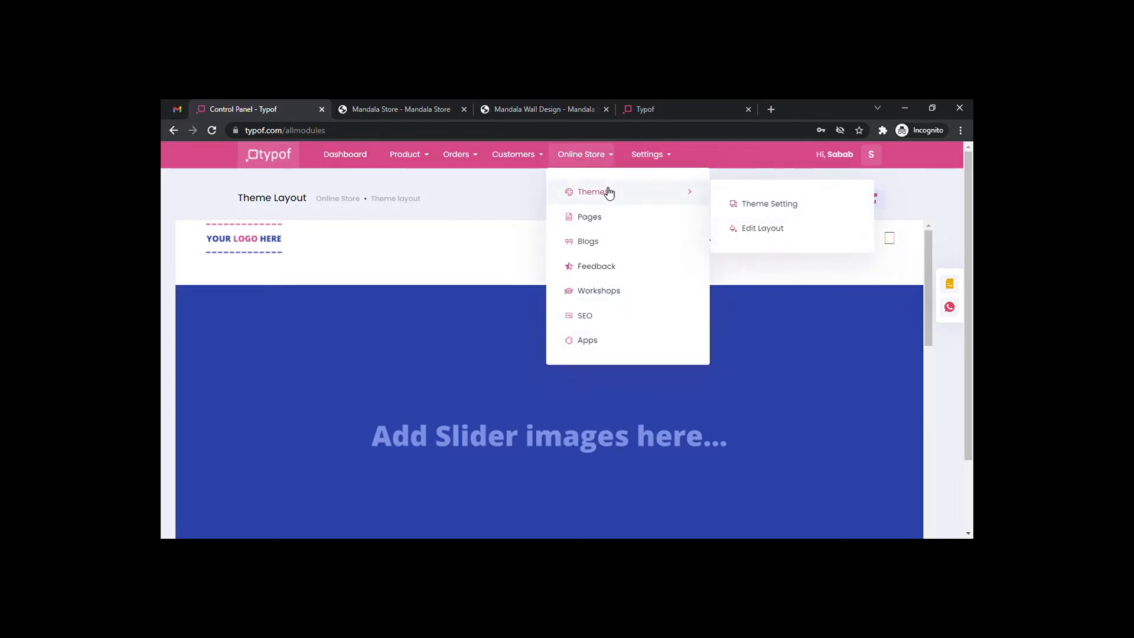
left_click(771, 204)
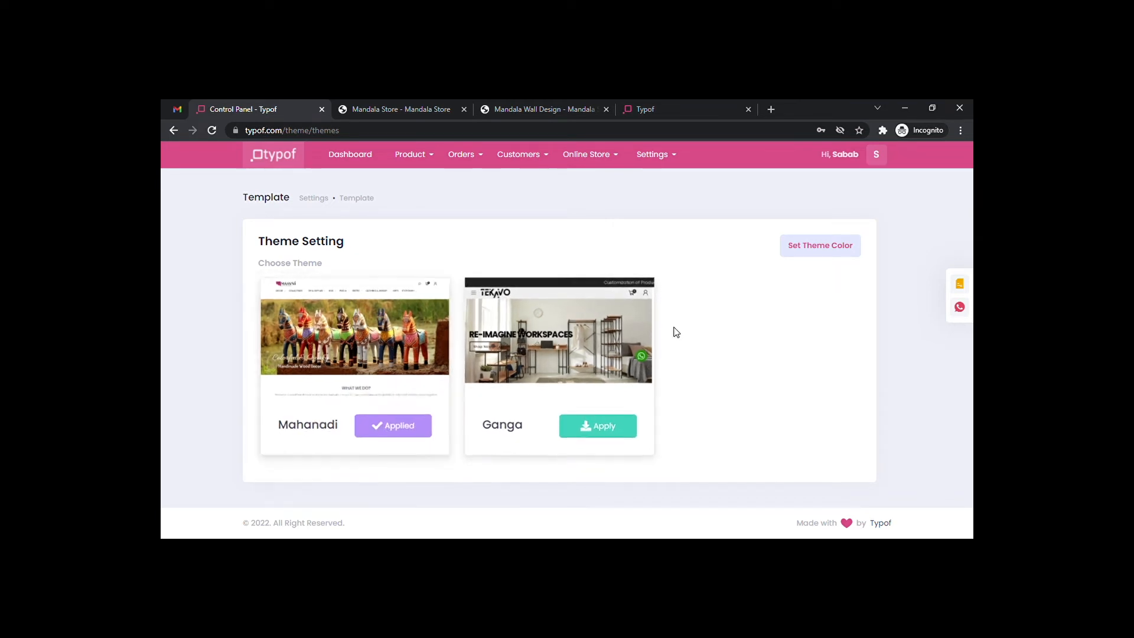
left_click(819, 247)
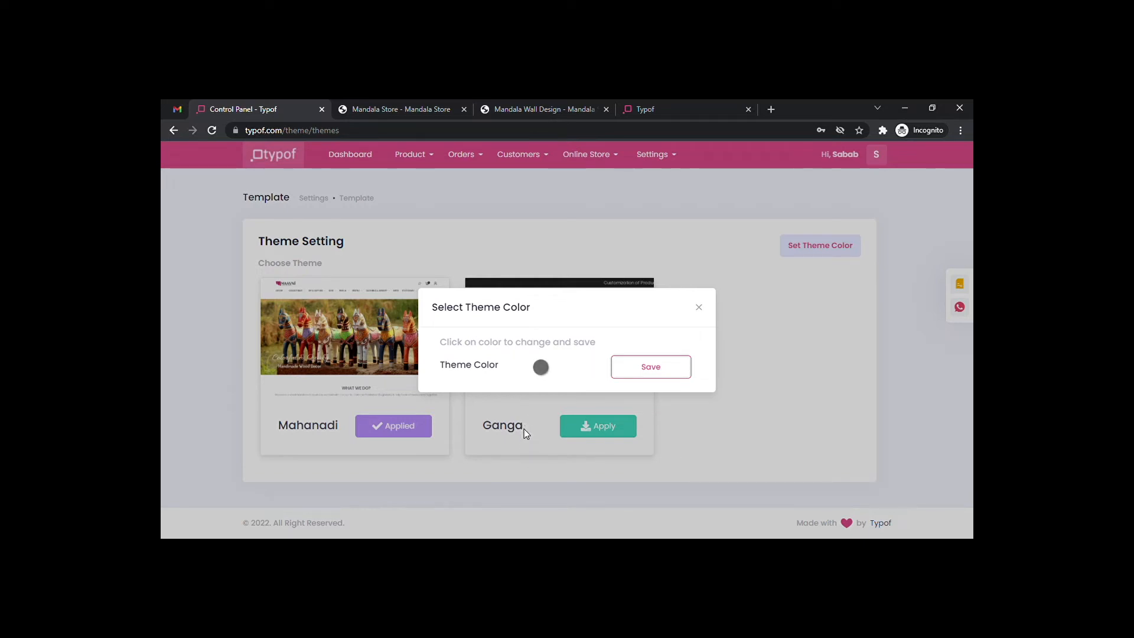
left_click(650, 369)
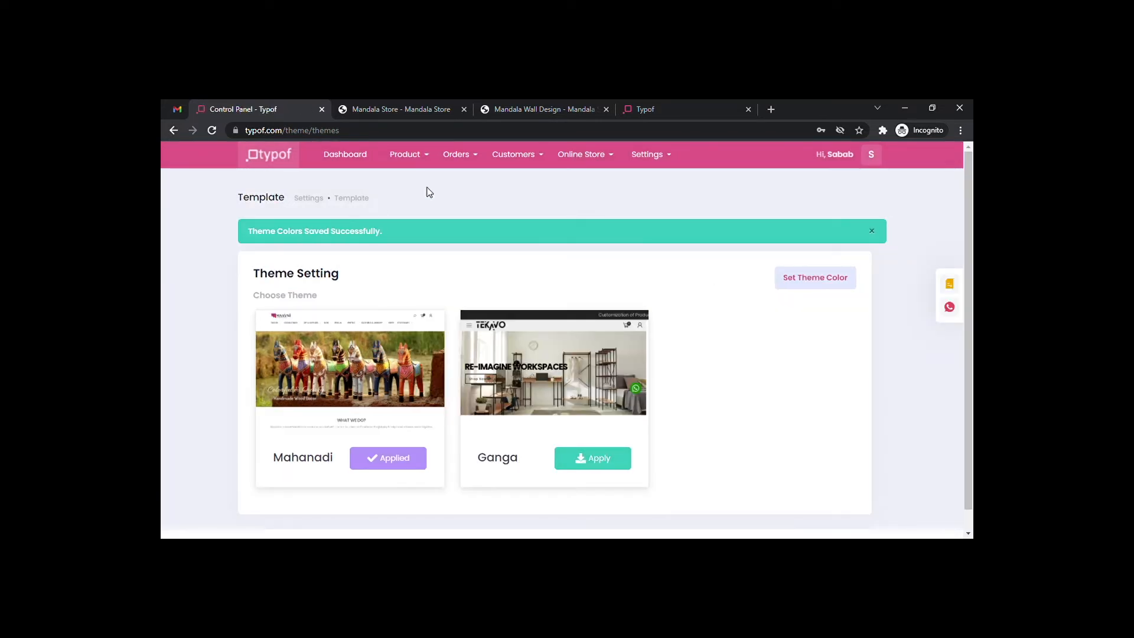
Open the homepage layout editor and expand the Header module settings.
left_click(579, 155)
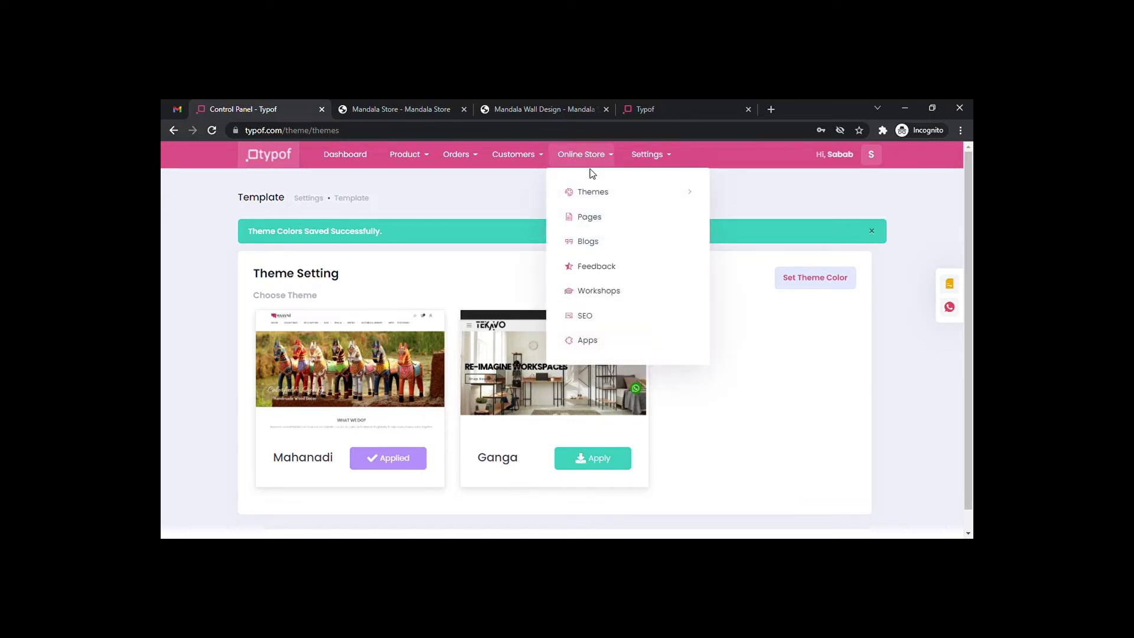
mouse_move(602, 192)
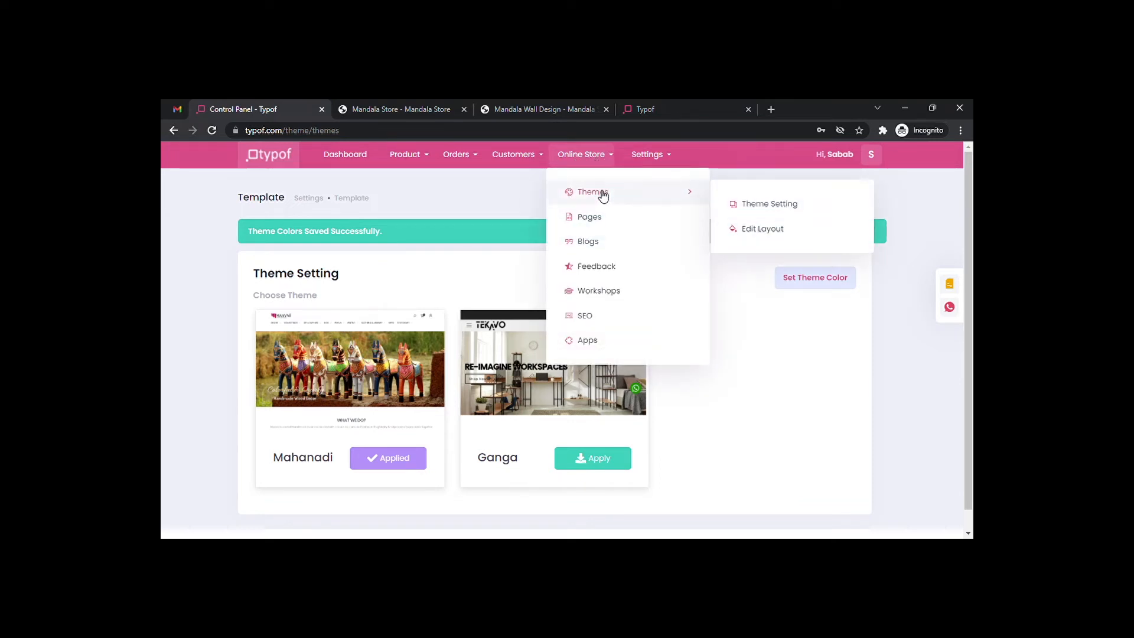
left_click(767, 228)
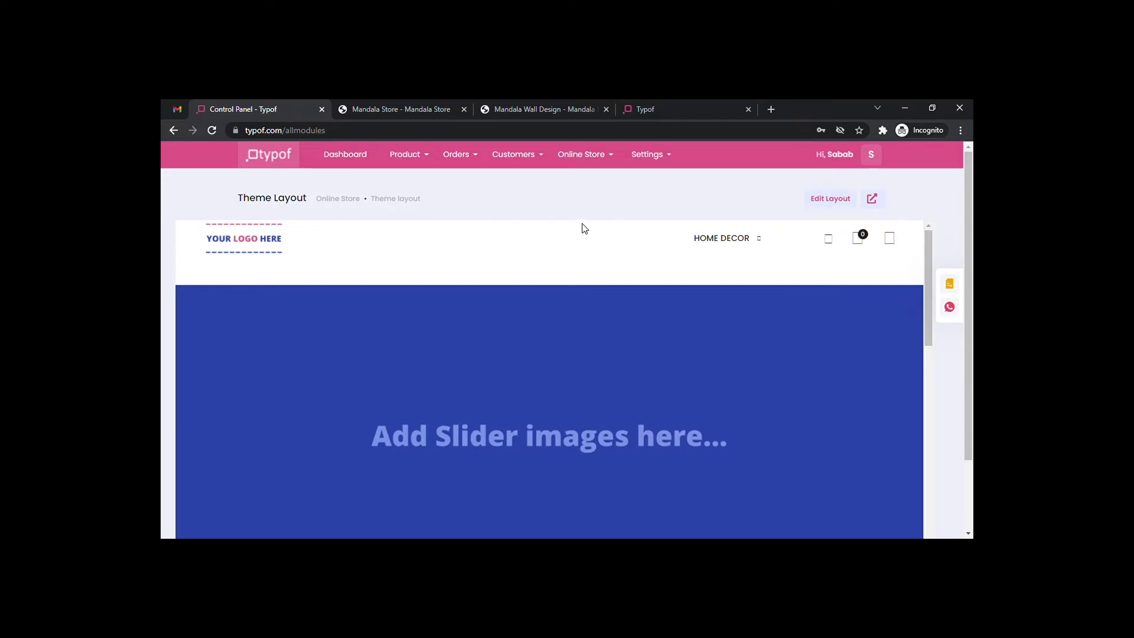
scroll(601, 395, "down", 10)
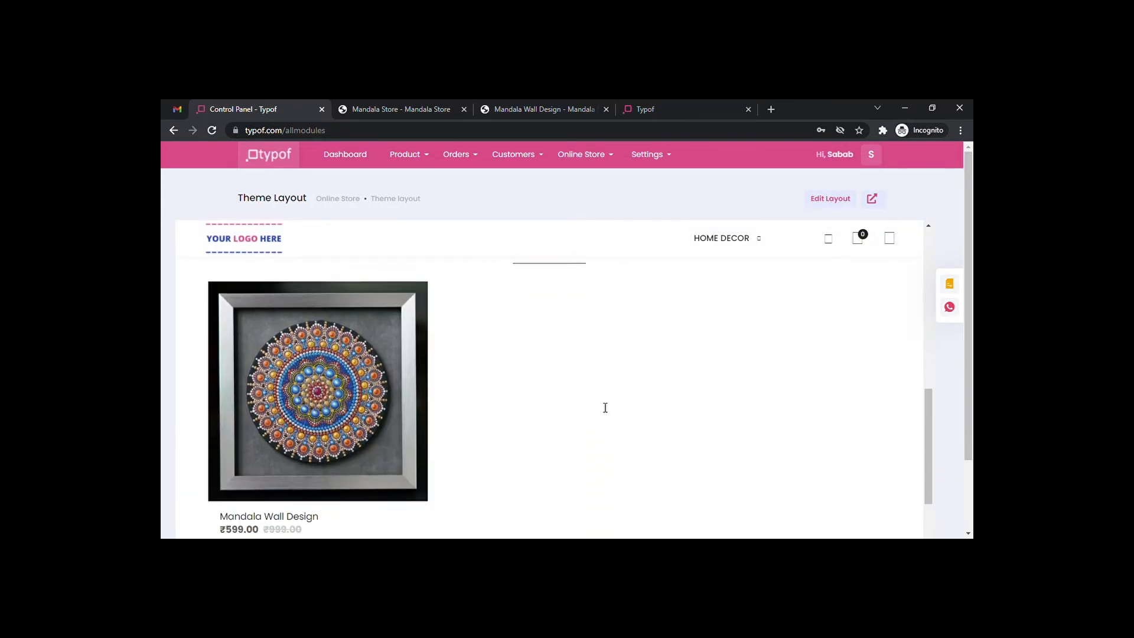
scroll(601, 407, "down", 2)
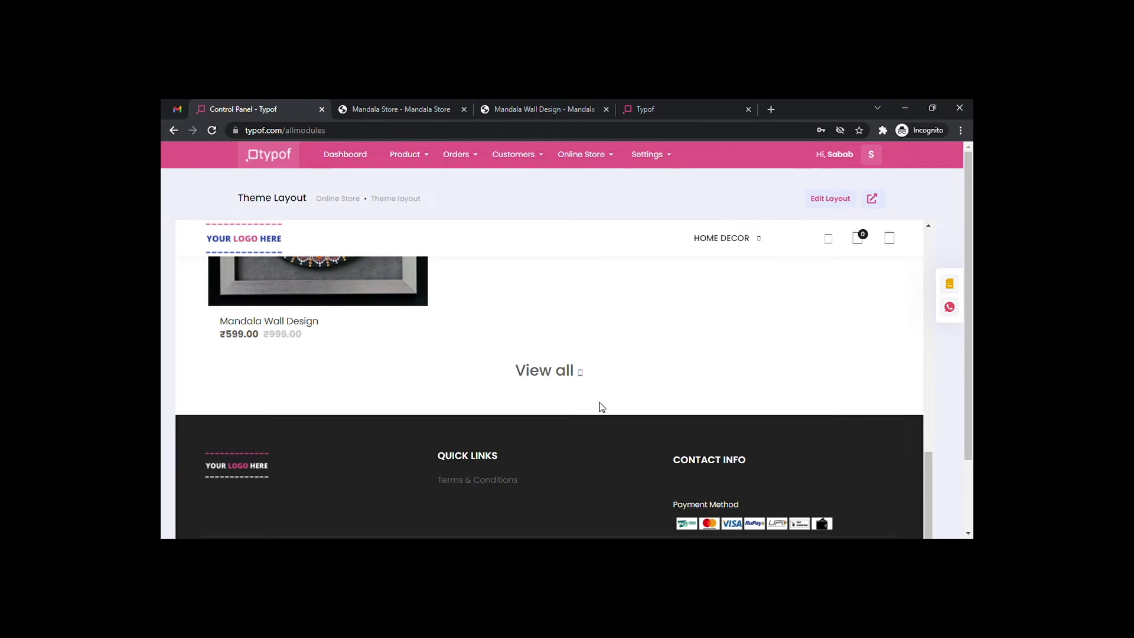
scroll(601, 407, "up", 12)
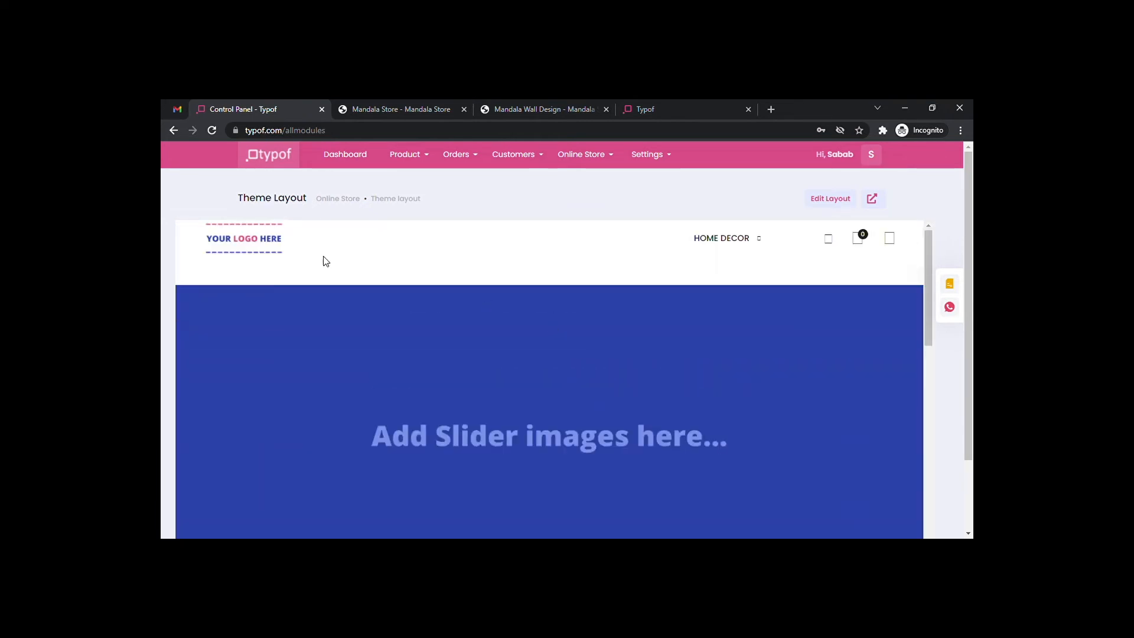
left_click(829, 199)
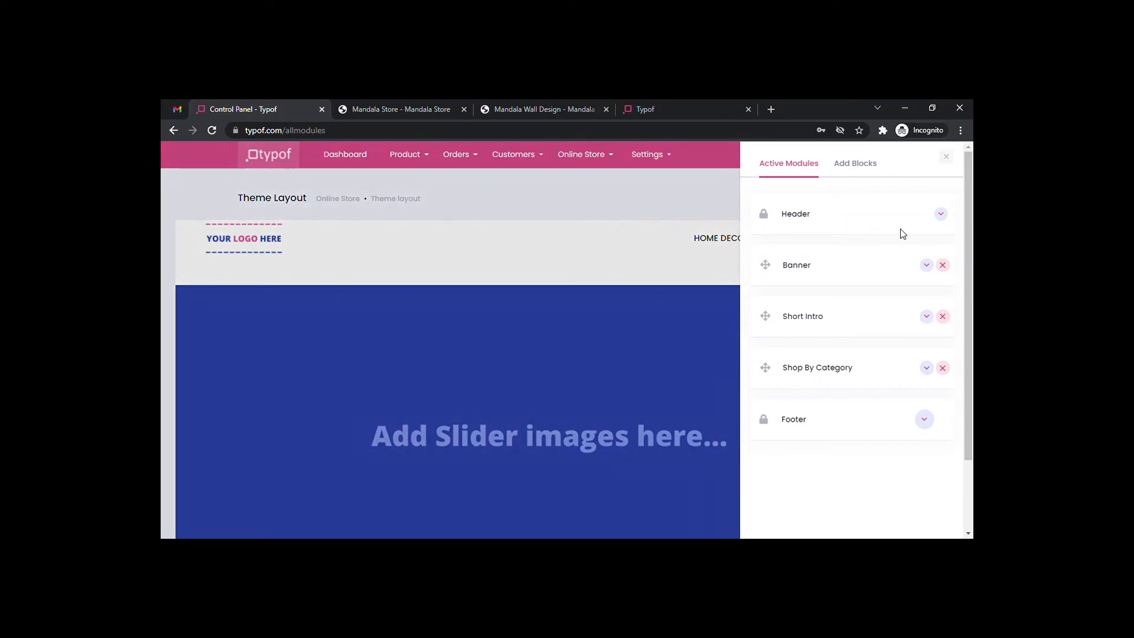
left_click(941, 215)
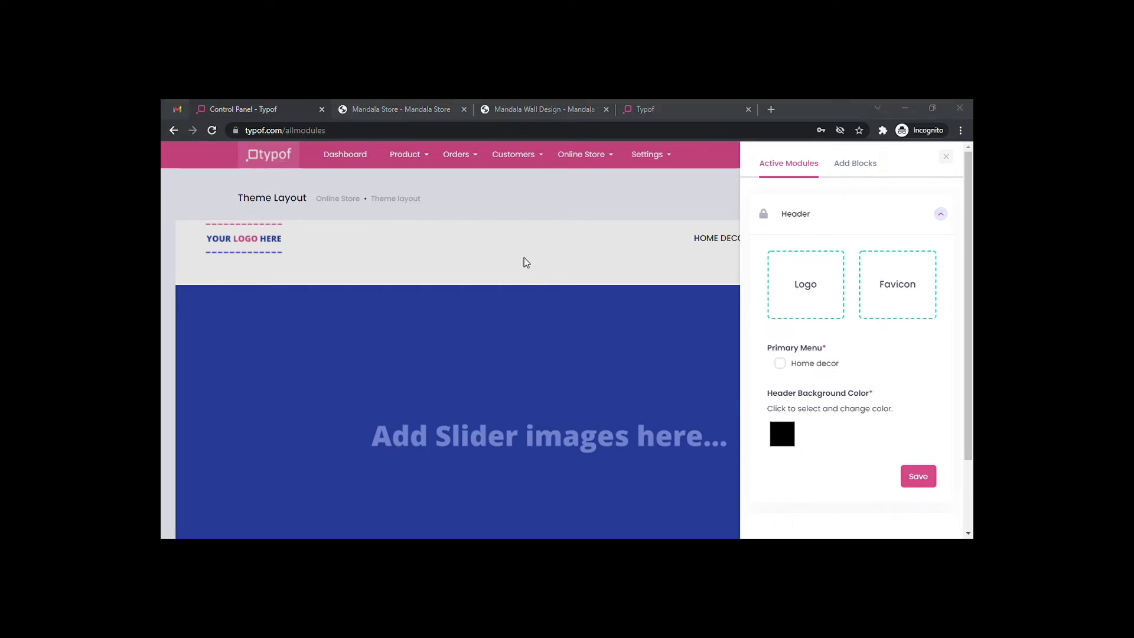
Upload the mandala image as both the store logo and the favicon.
left_click(880, 518)
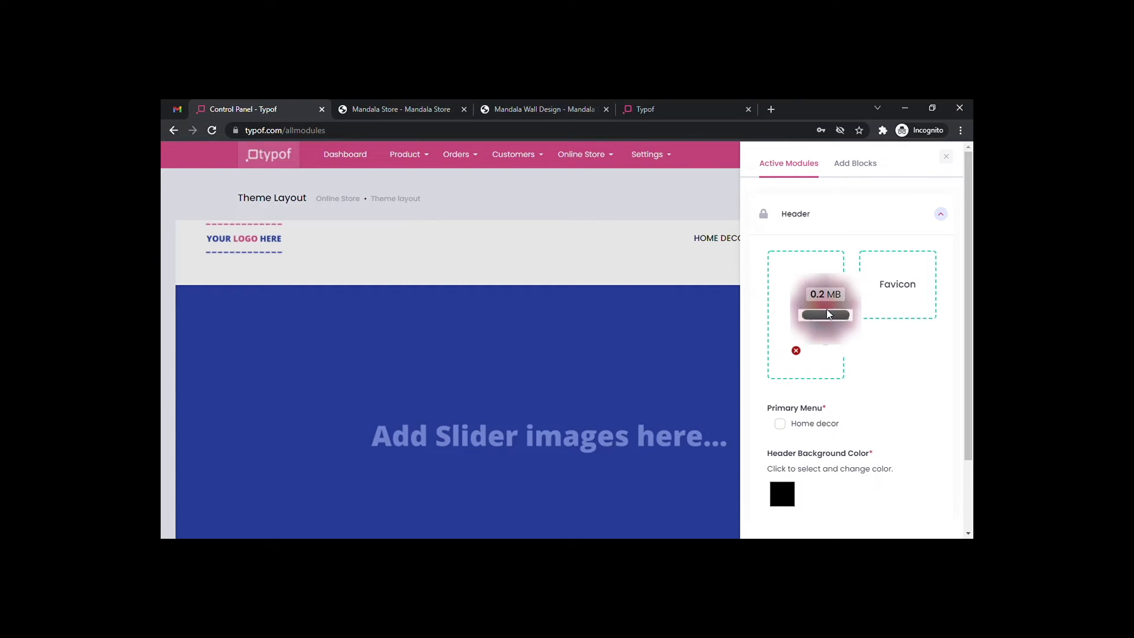
left_click(906, 289)
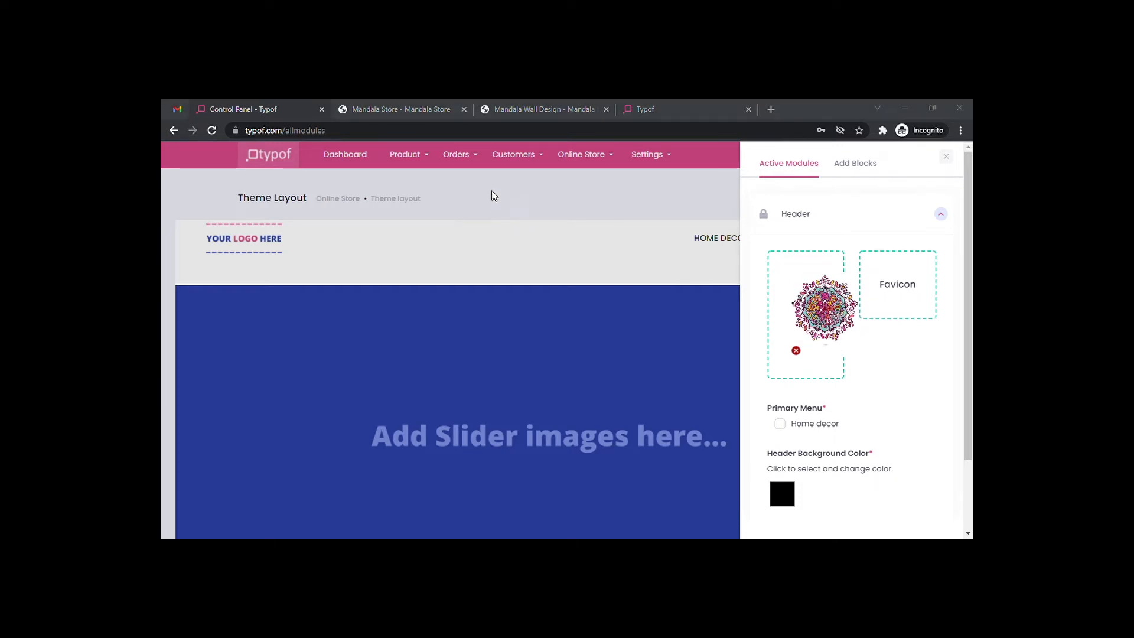
left_click(871, 519)
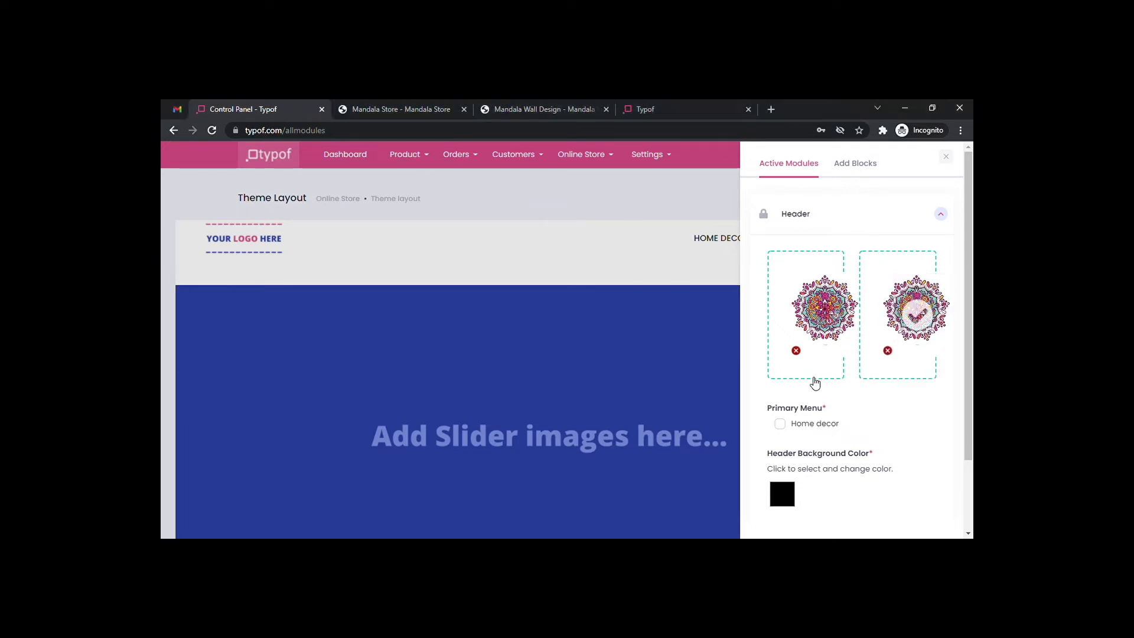
Add Home decor to the primary menu, give the header a light grey background, and save.
scroll(817, 379, "down", 1)
scroll(812, 381, "down", 1)
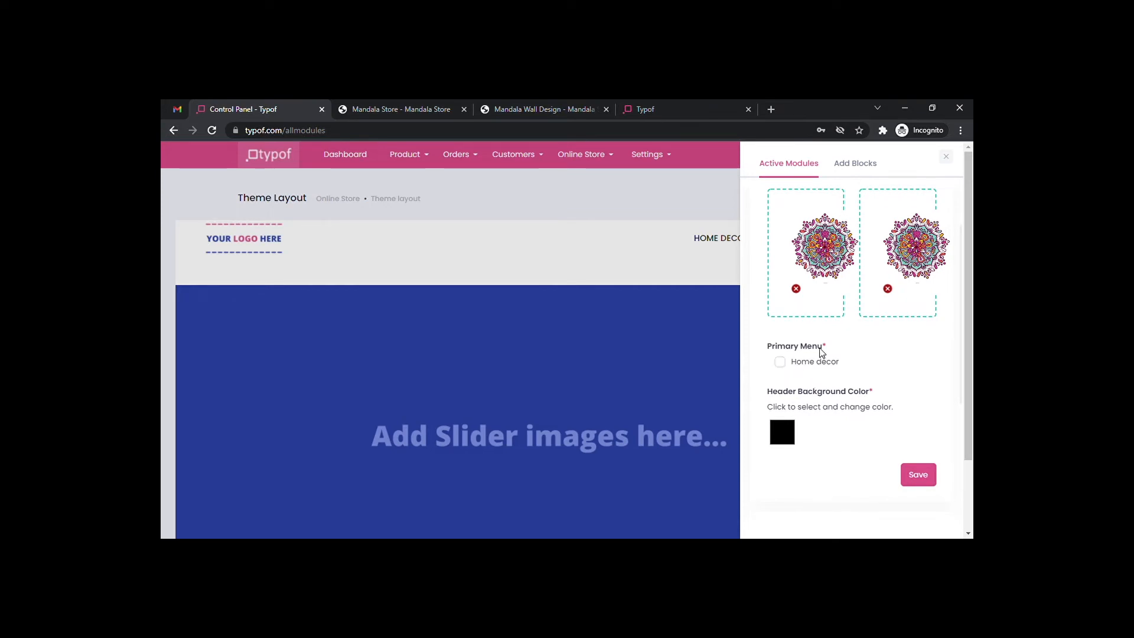
left_click(780, 361)
scroll(838, 395, "down", 1)
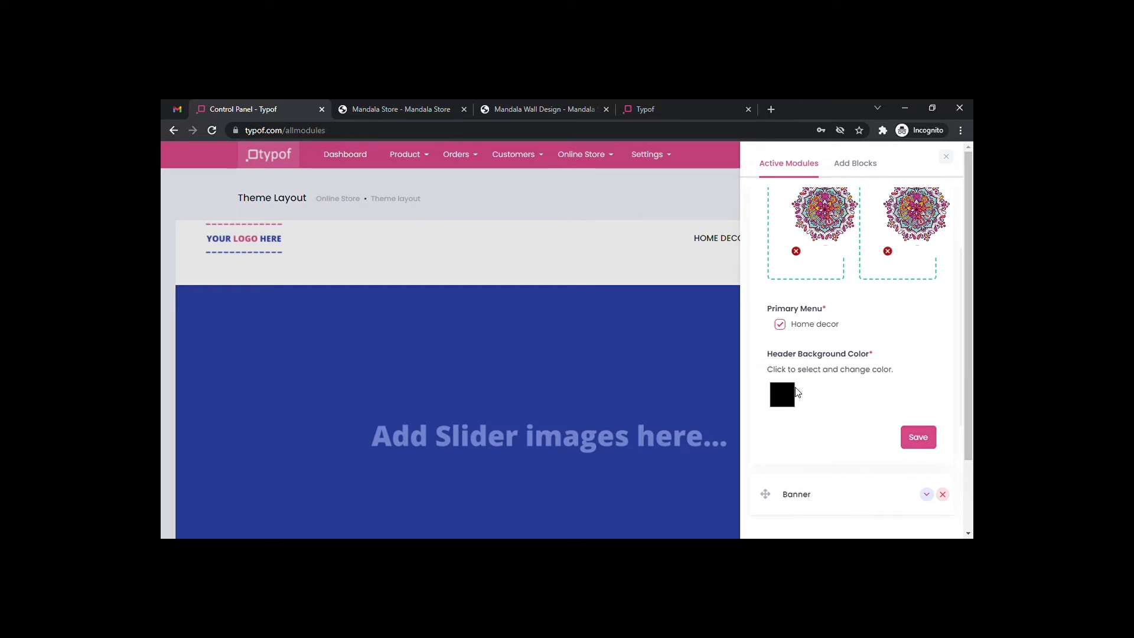
left_click(771, 279)
left_click(766, 278)
scroll(856, 433, "down", 1)
left_click(916, 401)
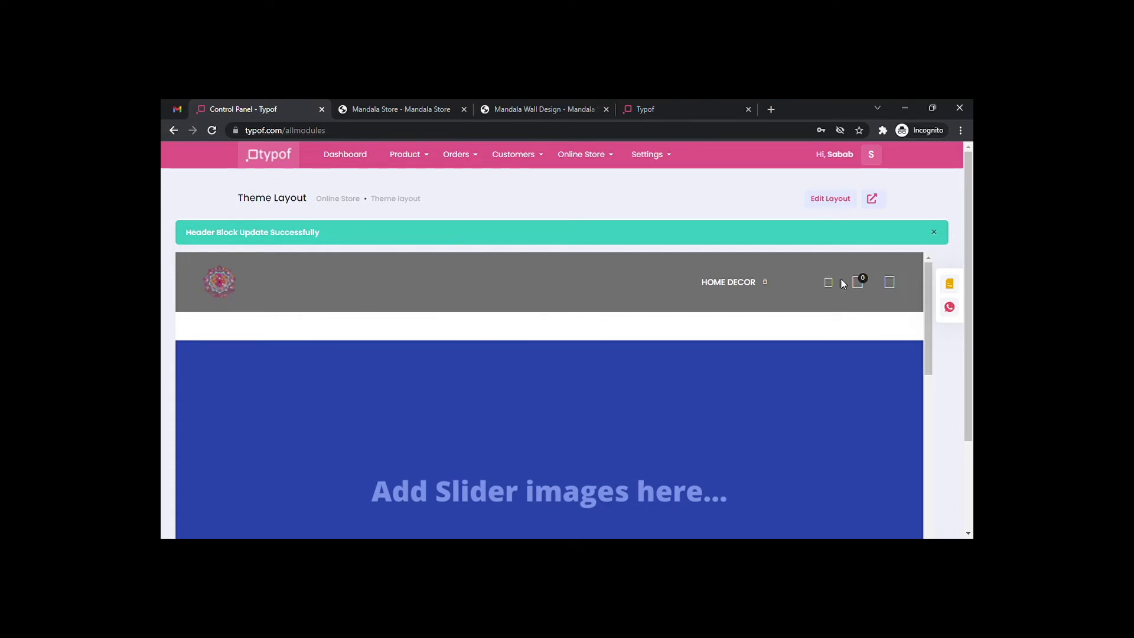
Open the Active Modules panel listing Header, Banner, Short Intro, Shop By Category and Footer.
left_click(838, 201)
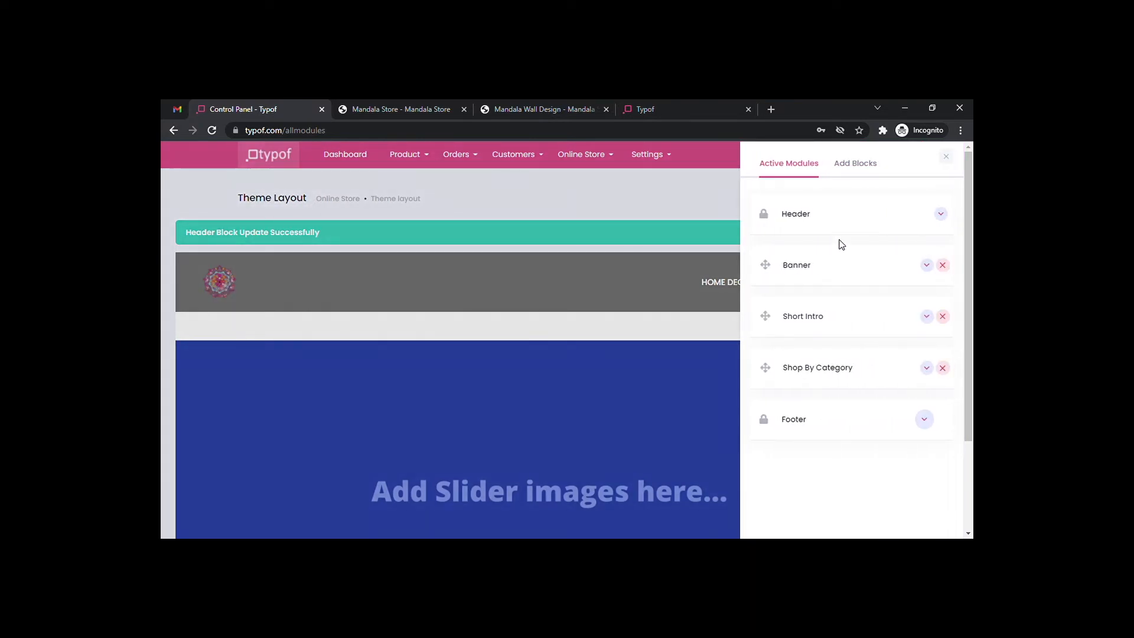
Upload the tree mandala image as the banner and describe it as 'Best Home Decor Products'.
left_click(926, 265)
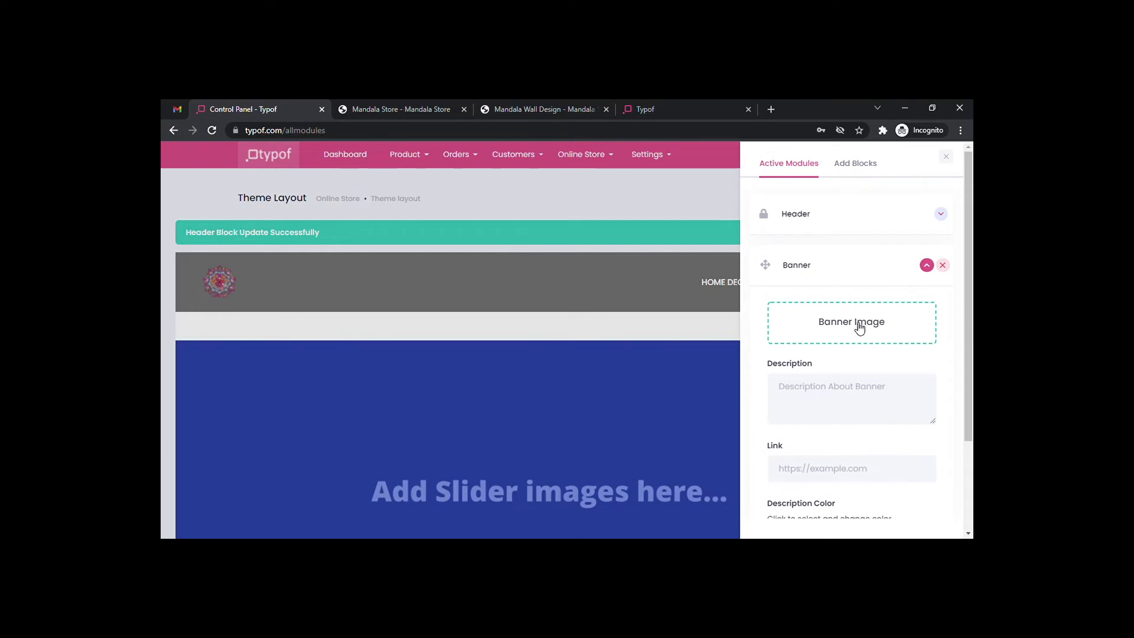
left_click(859, 327)
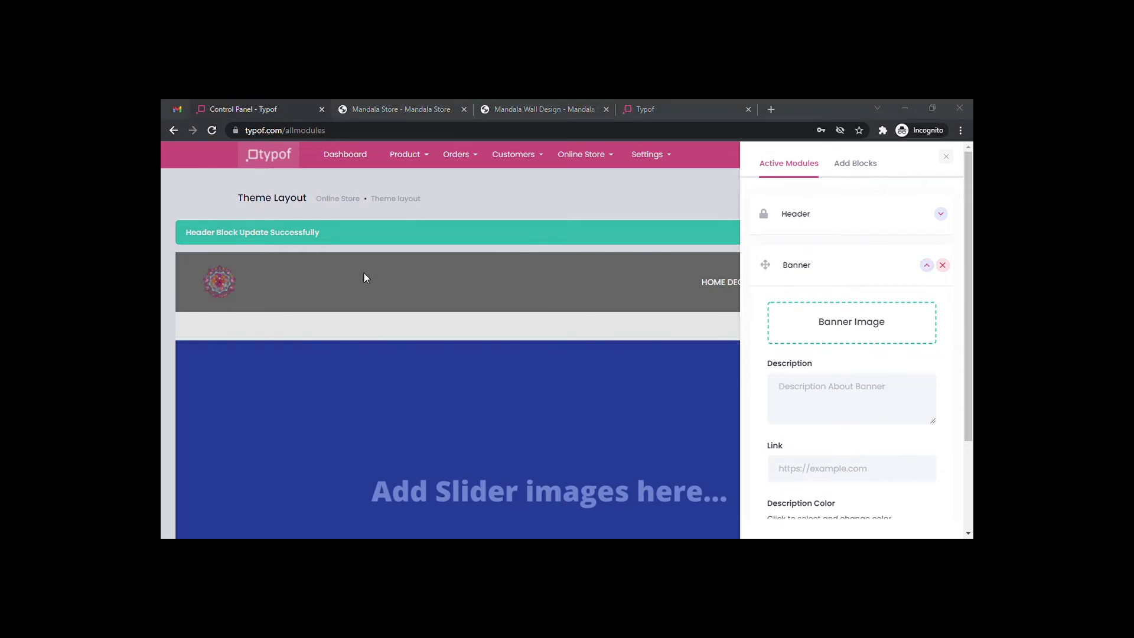
left_click(879, 523)
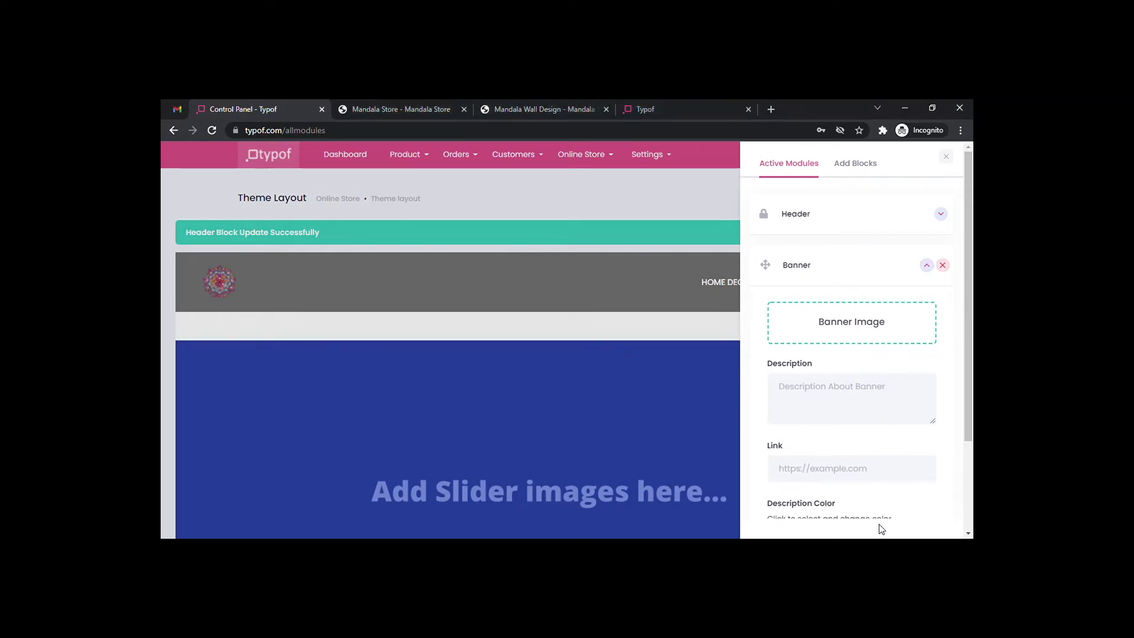
scroll(858, 285, "down", 2)
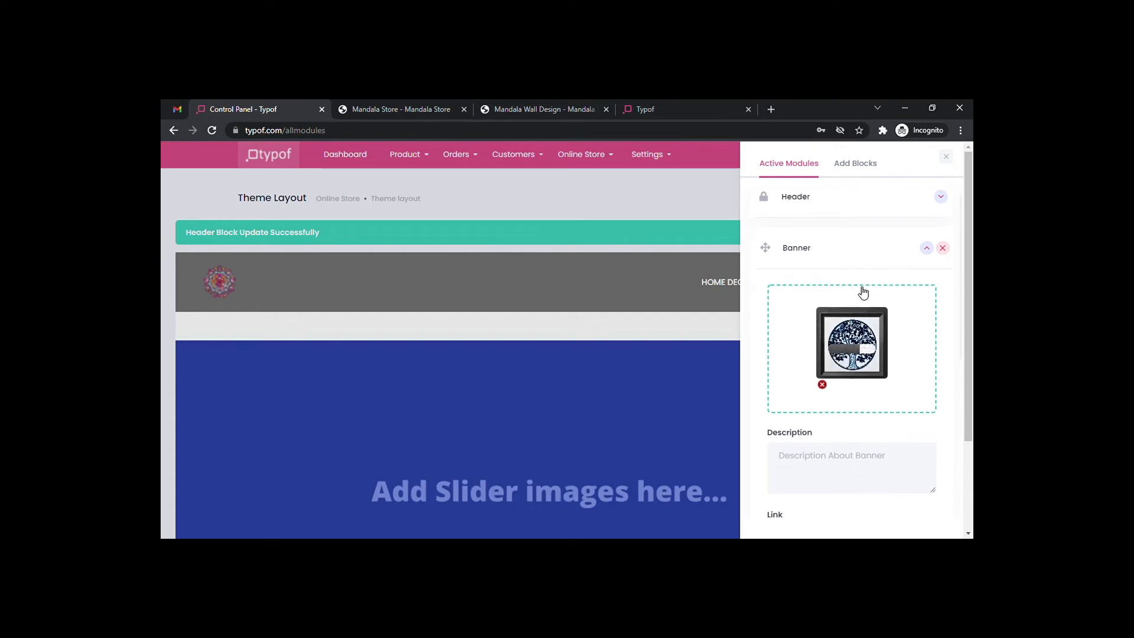
left_click(812, 404)
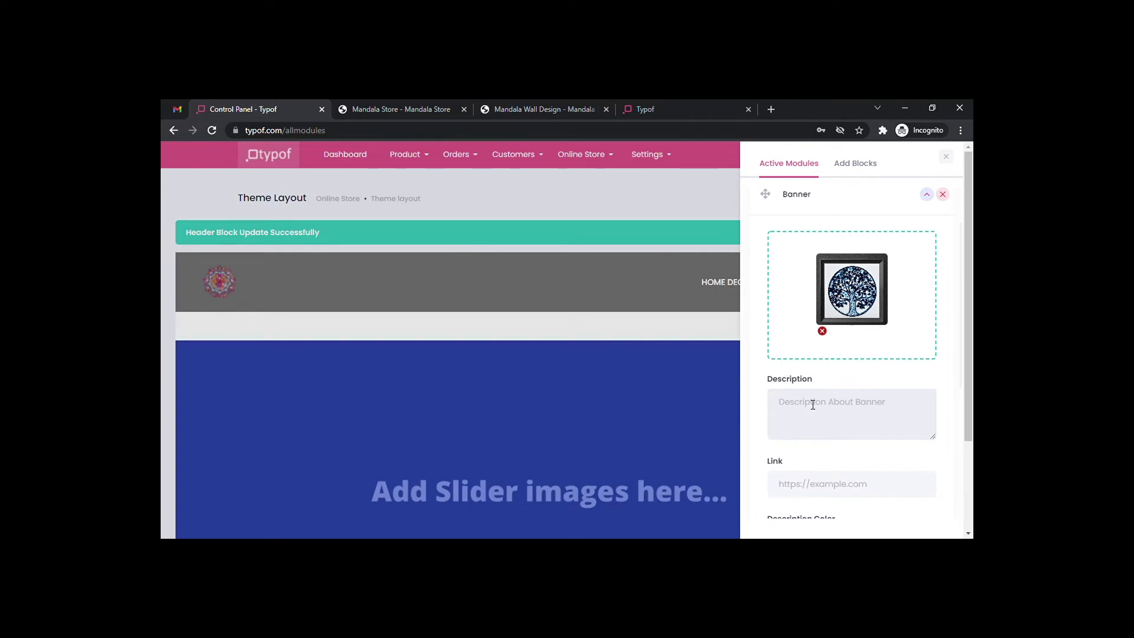
type("Best Home Decor Products")
Set the banner link to mandalastore.typof.in and save the banner.
scroll(859, 376, "down", 1)
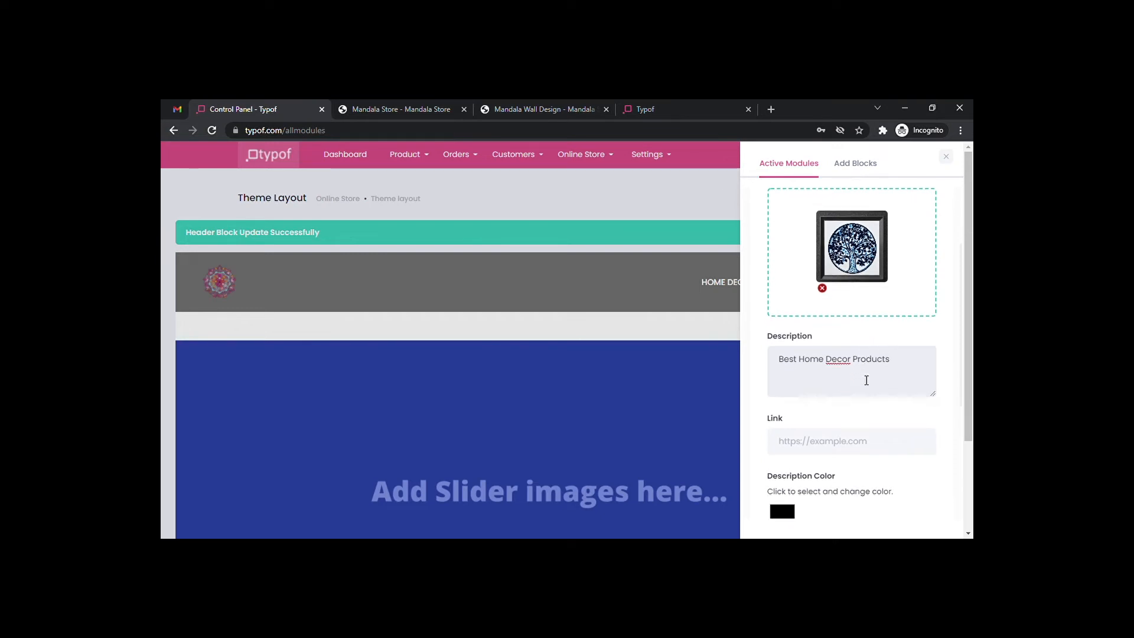
scroll(830, 376, "down", 1)
left_click(812, 417)
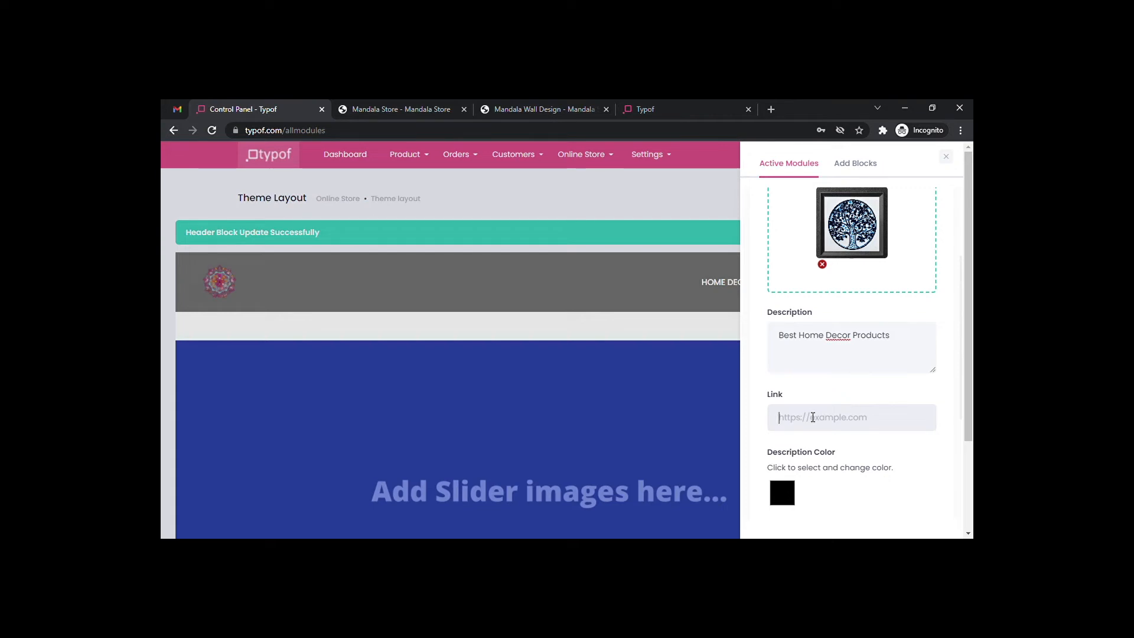
type("mandalastore.typof.in")
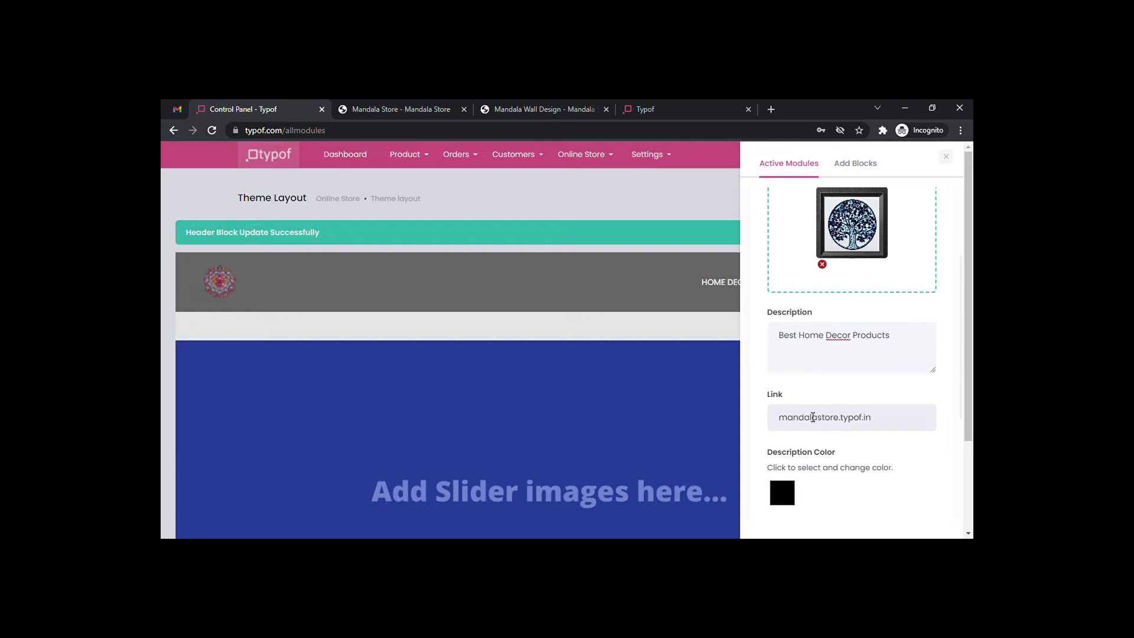
scroll(844, 384, "down", 2)
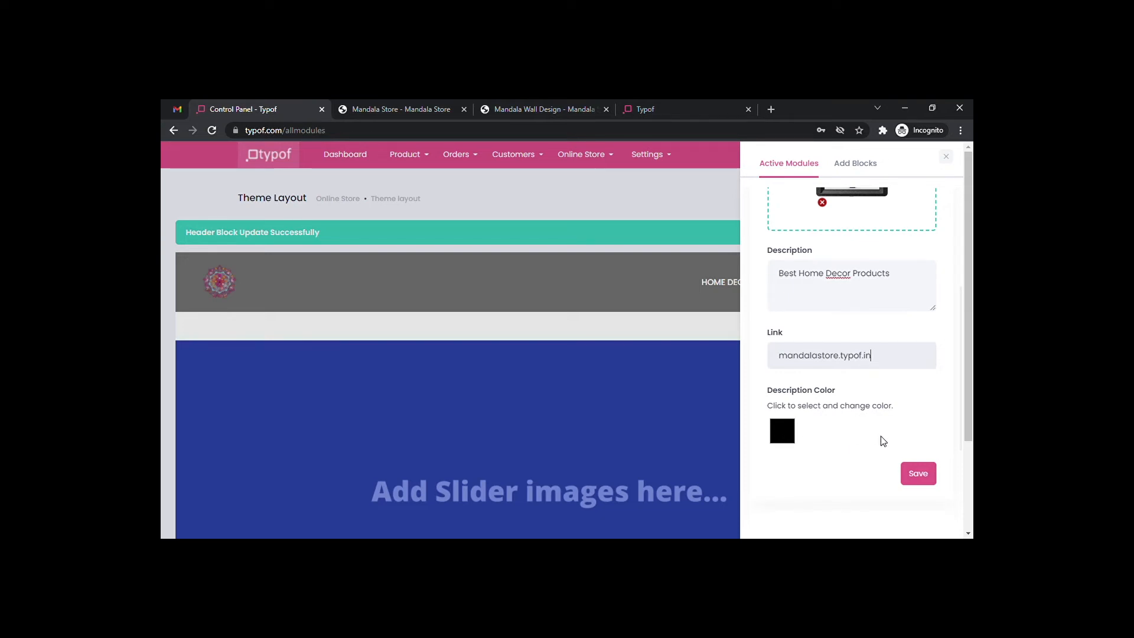
scroll(839, 431, "down", 1)
left_click(933, 438)
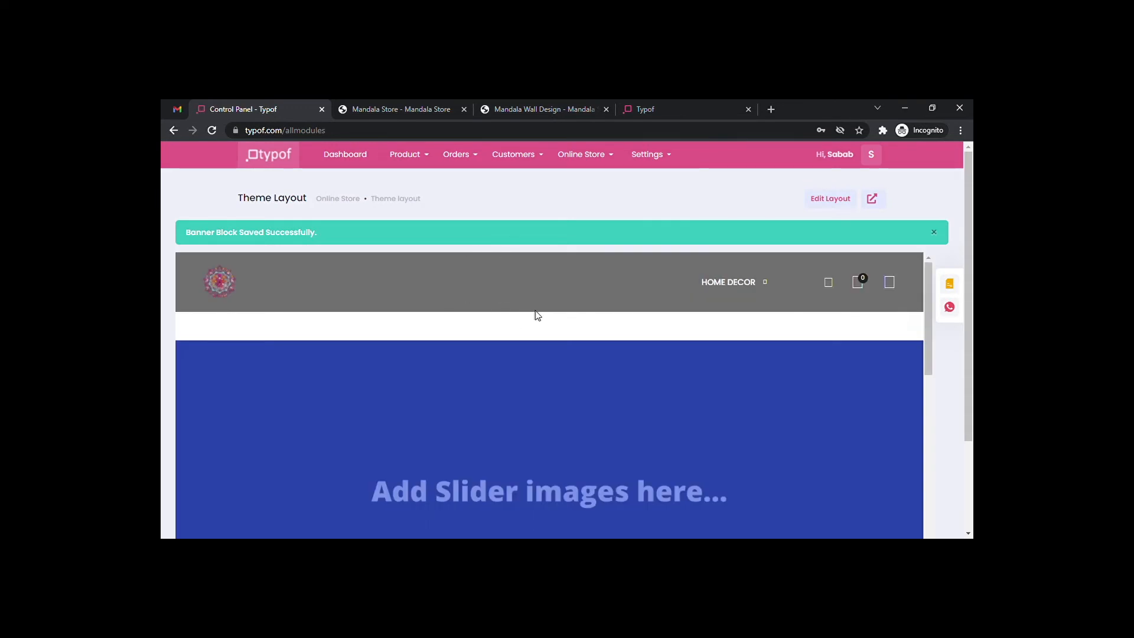
Reopen the modules list, check the saved Banner entry, and collapse it again.
scroll(535, 310, "down", 3)
scroll(535, 310, "up", 3)
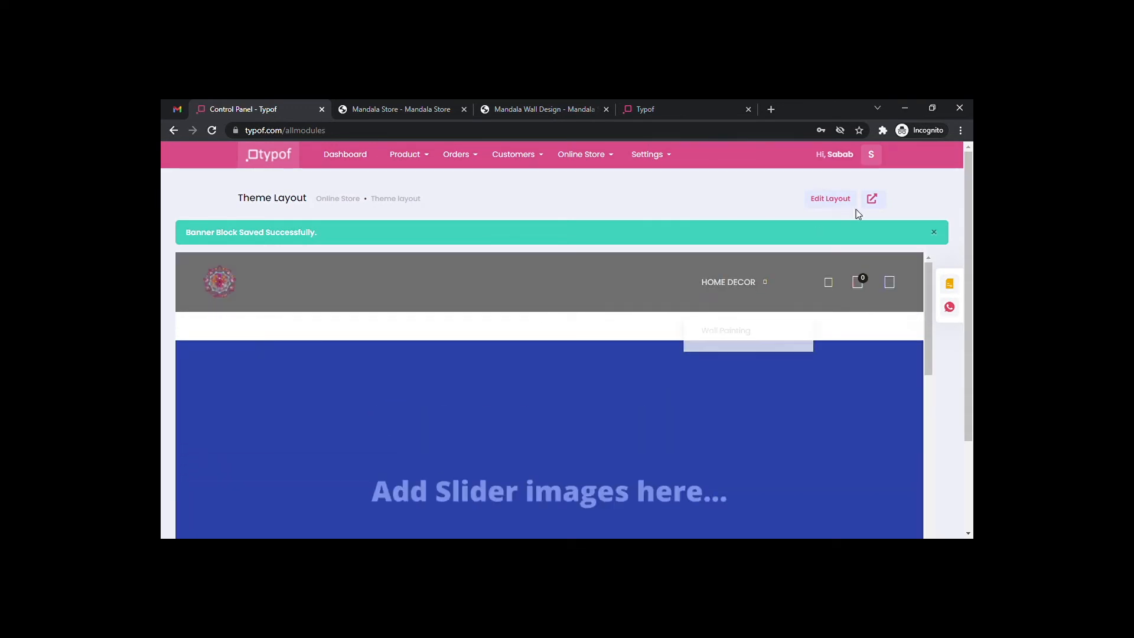
left_click(832, 199)
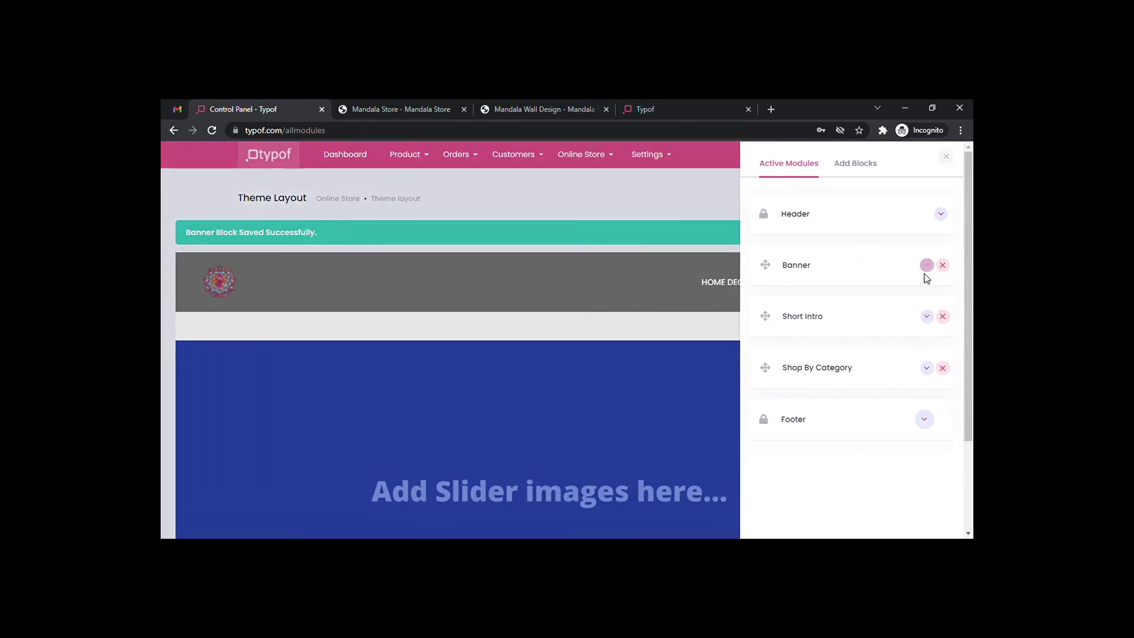
left_click(927, 271)
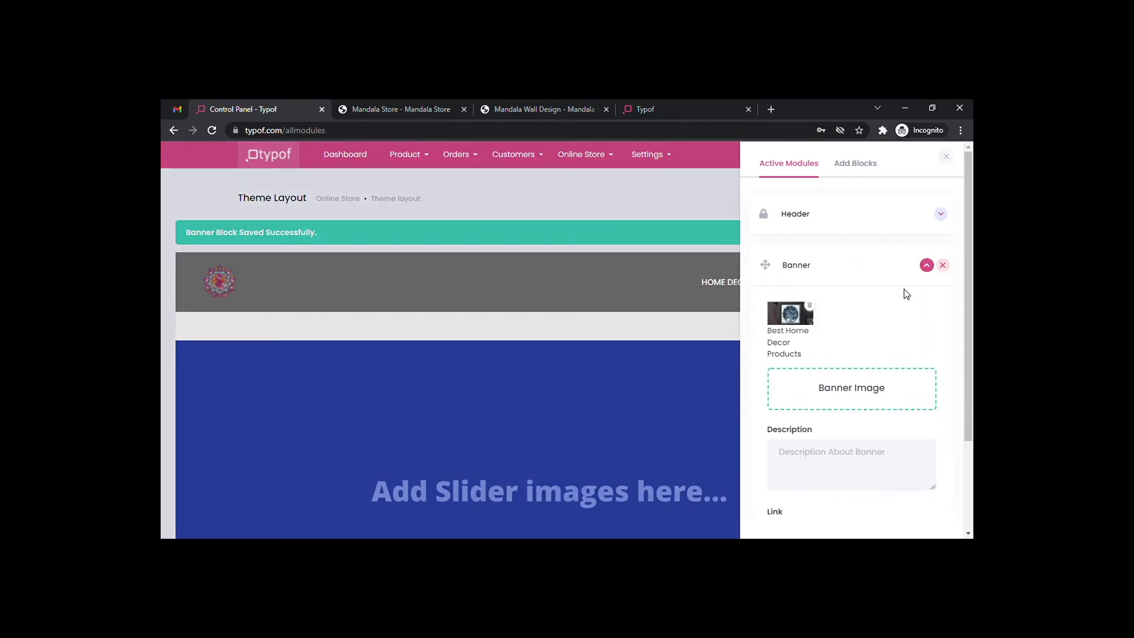
scroll(857, 352, "down", 2)
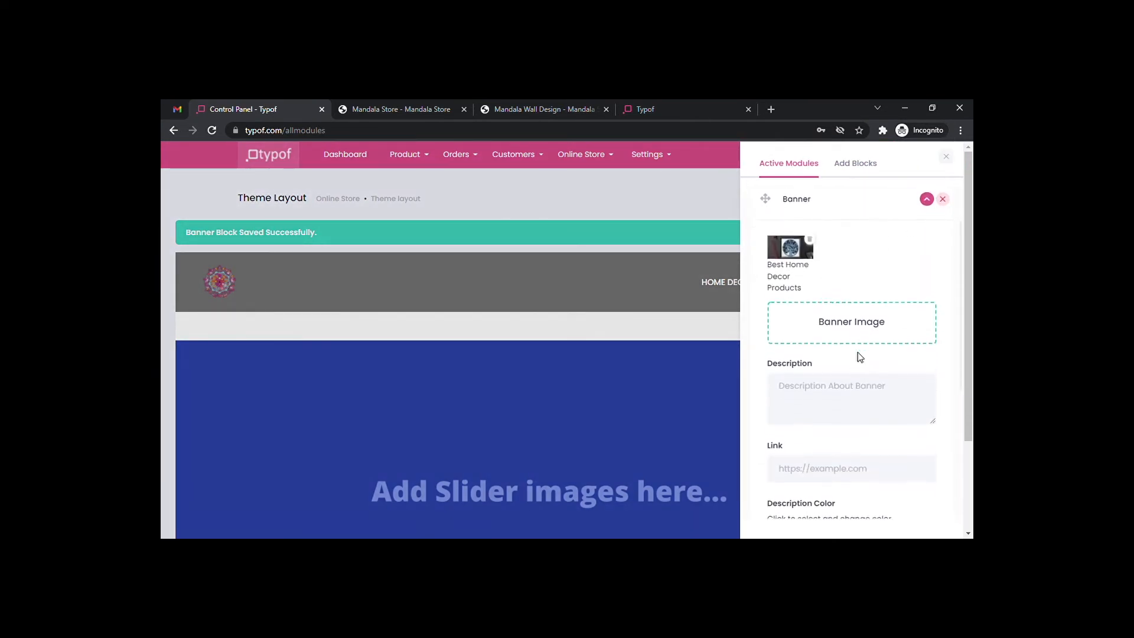
scroll(863, 357, "up", 2)
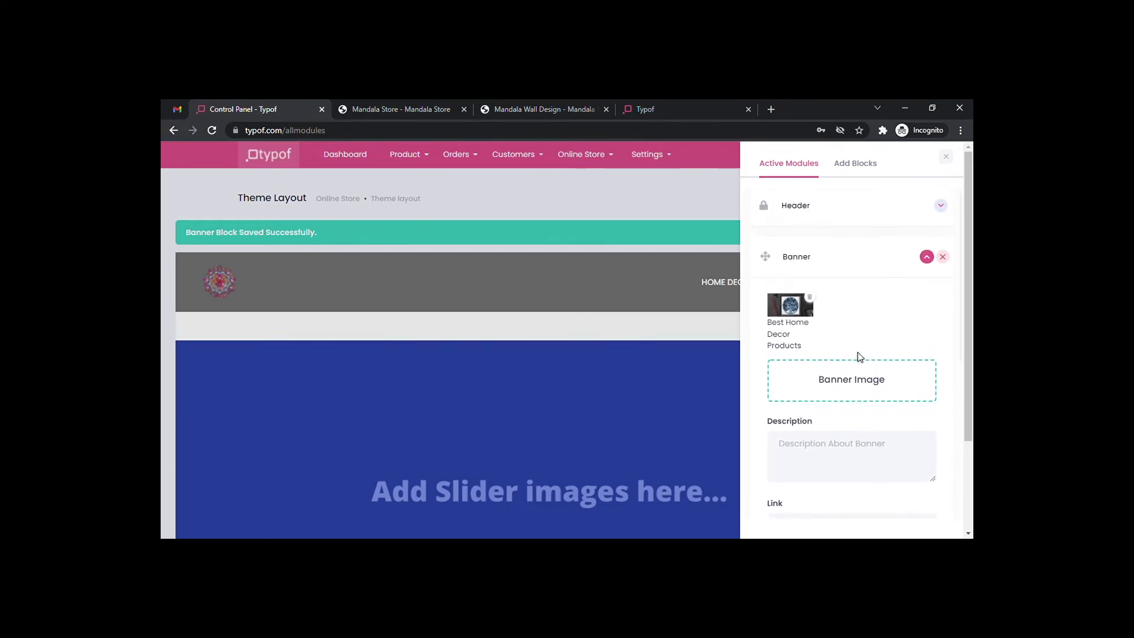
left_click(926, 262)
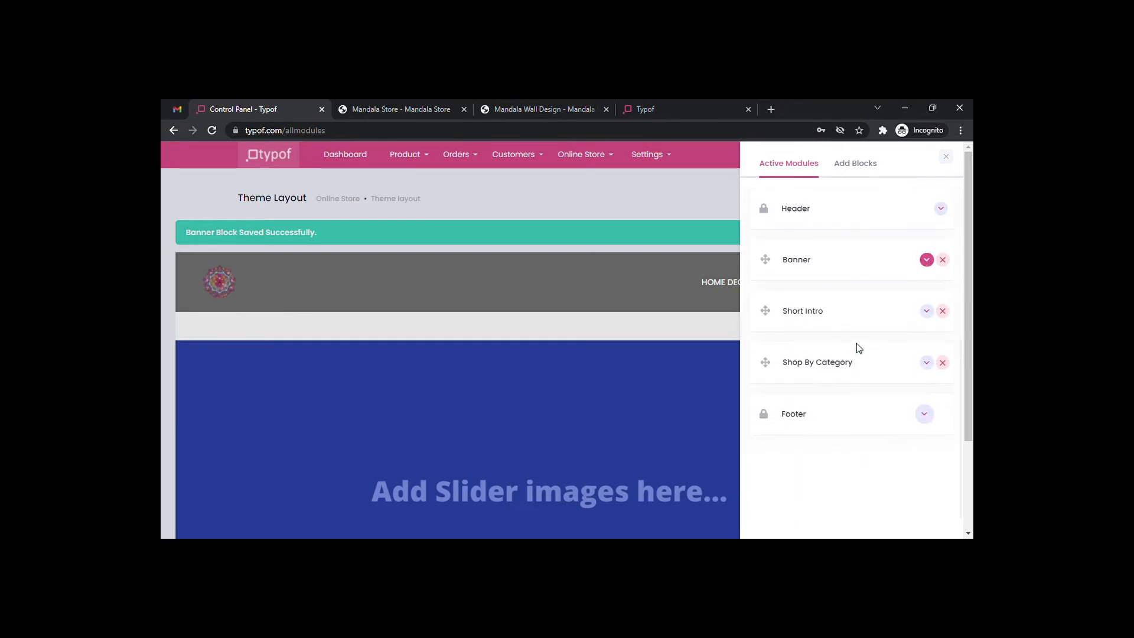
Under the 'What we do?' title, write 'We deal with art with love to give life to your Home' and save.
left_click(926, 311)
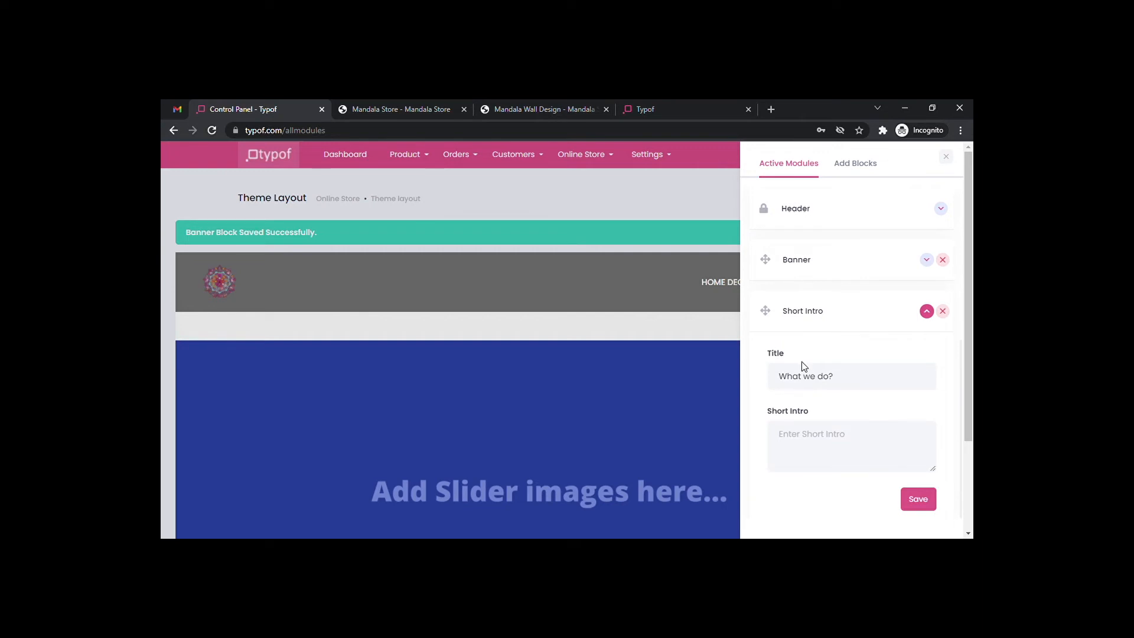
left_click(854, 379)
left_click(780, 431)
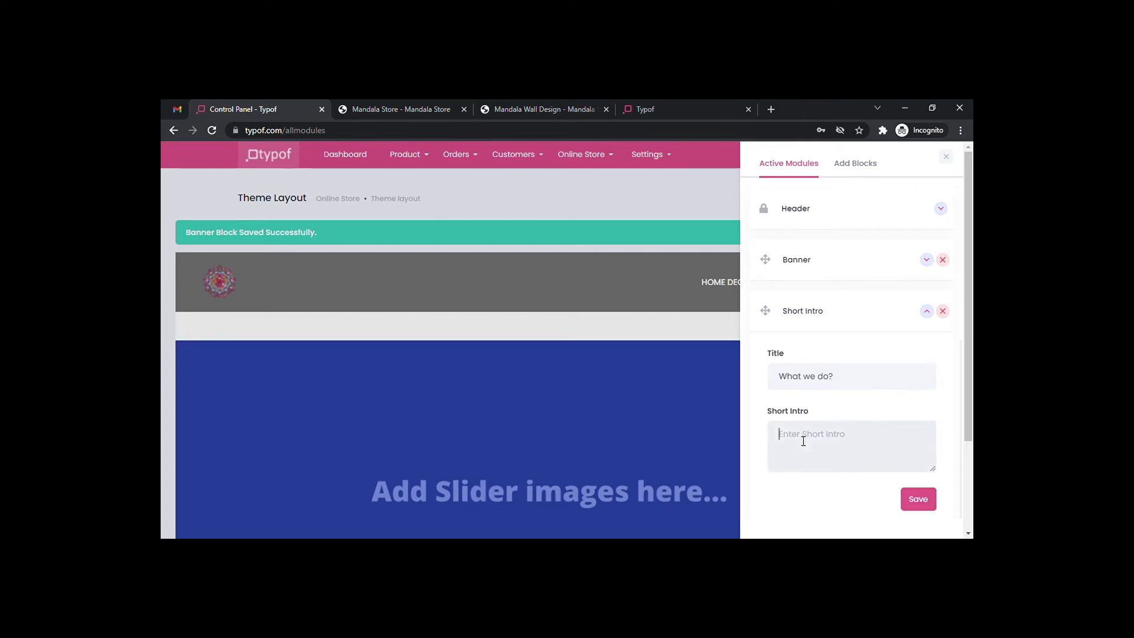
type("We deal with art with love to give life to your")
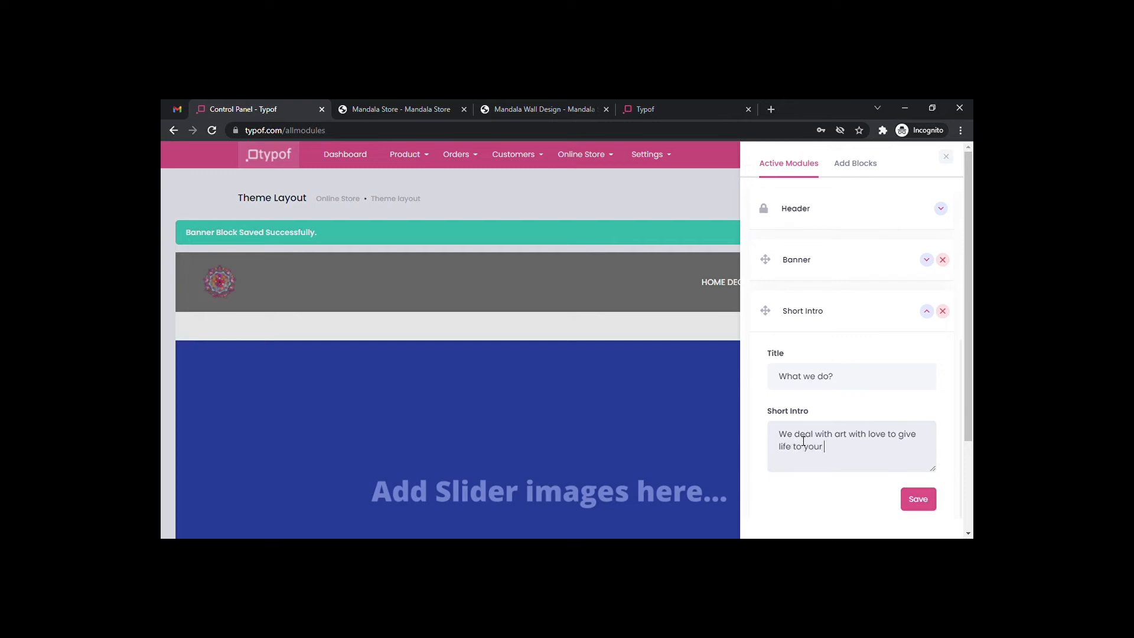
type(" Home.")
left_click(917, 499)
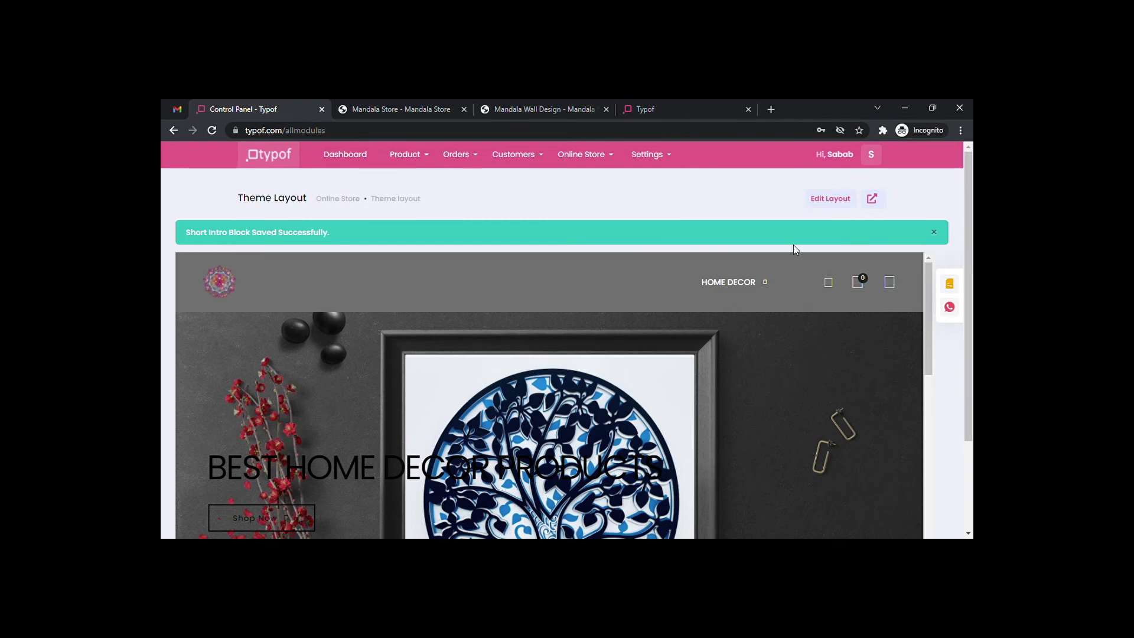
scroll(652, 285, "down", 3)
scroll(652, 285, "up", 3)
scroll(615, 347, "down", 1)
scroll(614, 352, "down", 2)
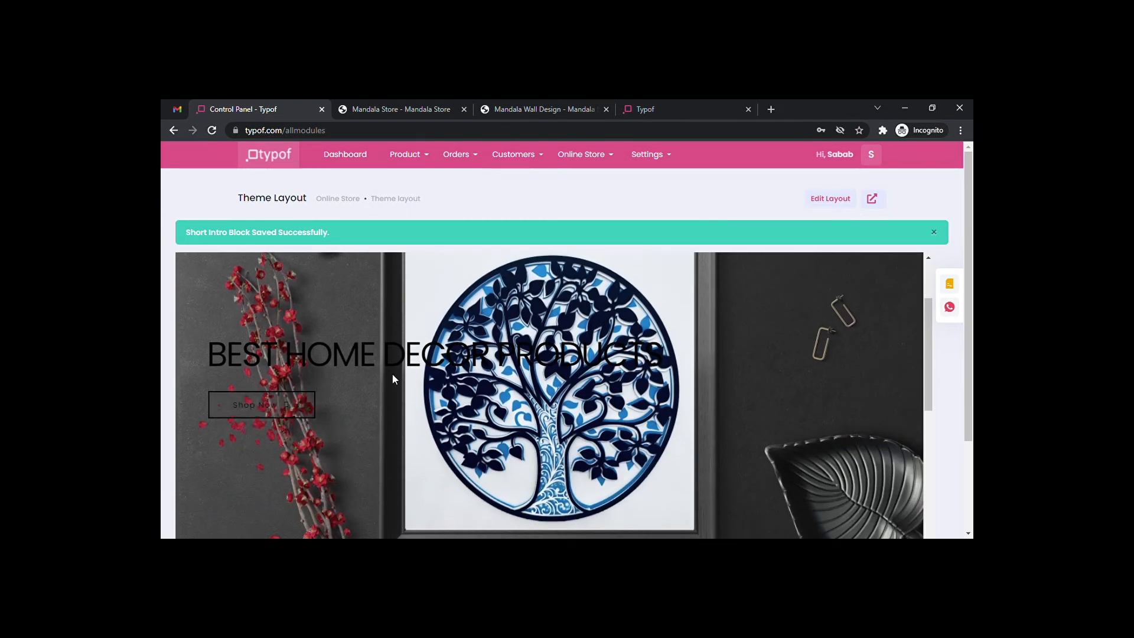
left_click(281, 407)
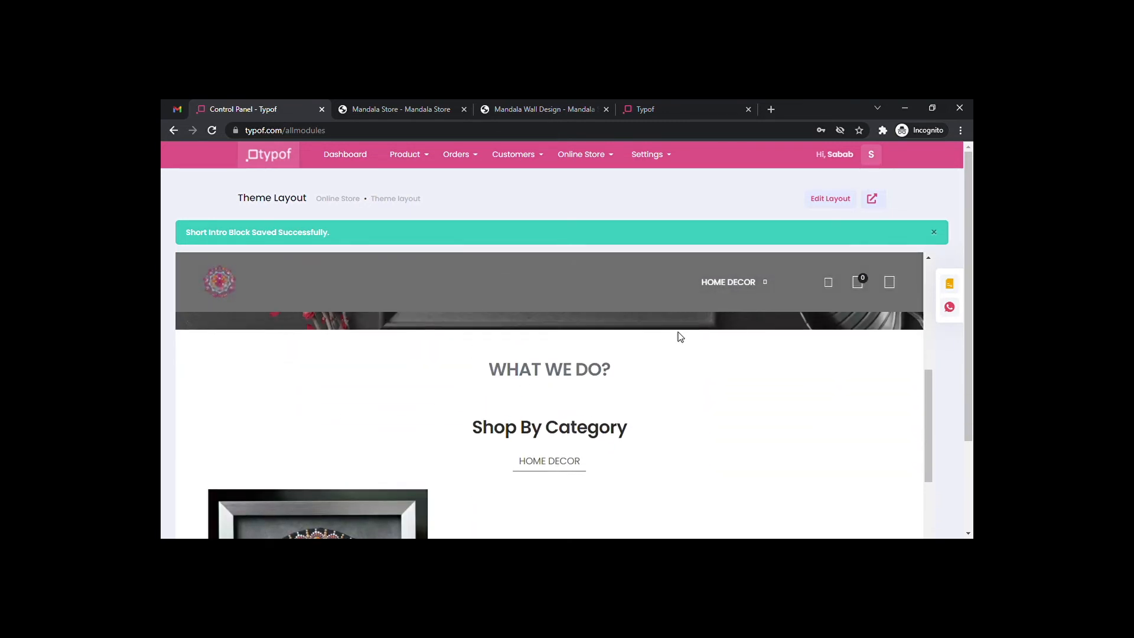
Expand the homepage Shop By Category module to check Home decor, 12 items per category, Horizontal layout.
left_click(843, 204)
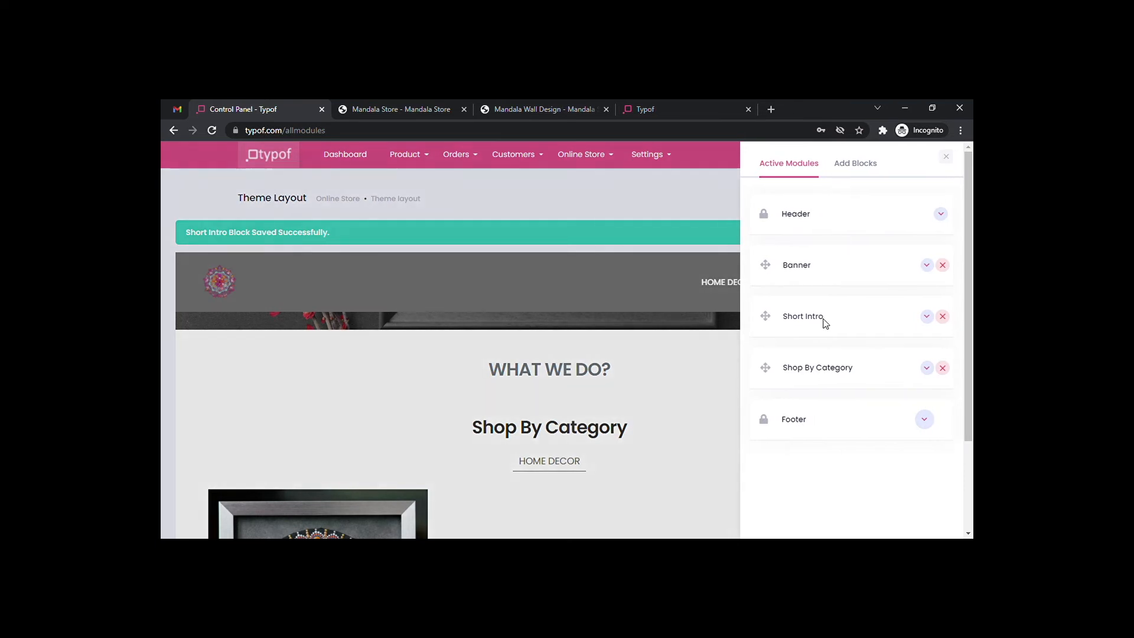
left_click(927, 368)
scroll(865, 374, "down", 1)
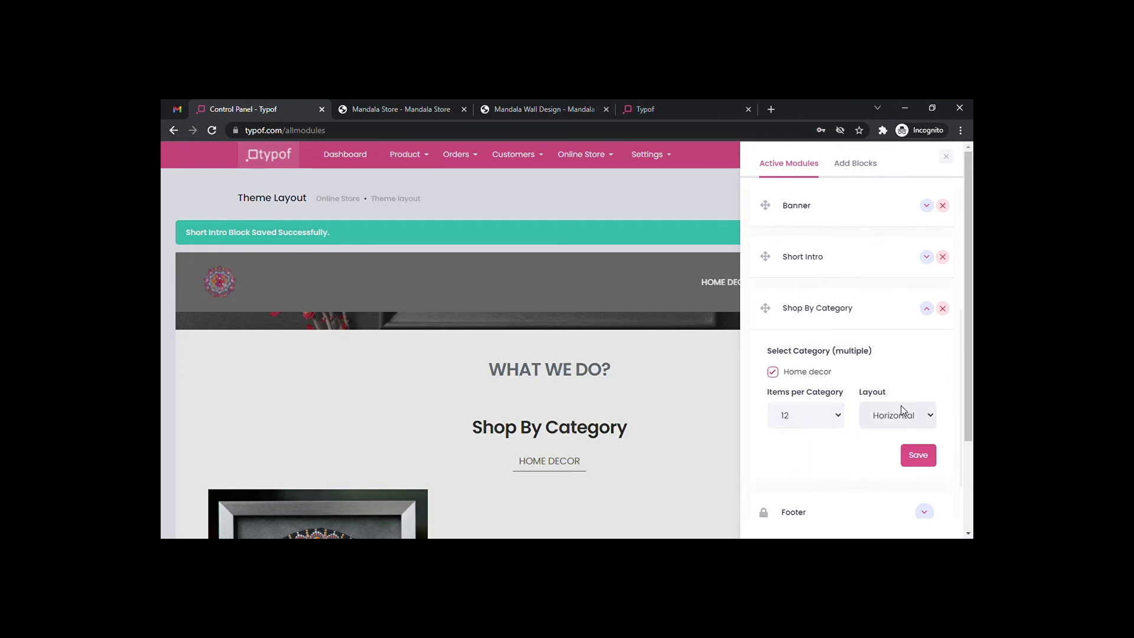
scroll(869, 398, "down", 1)
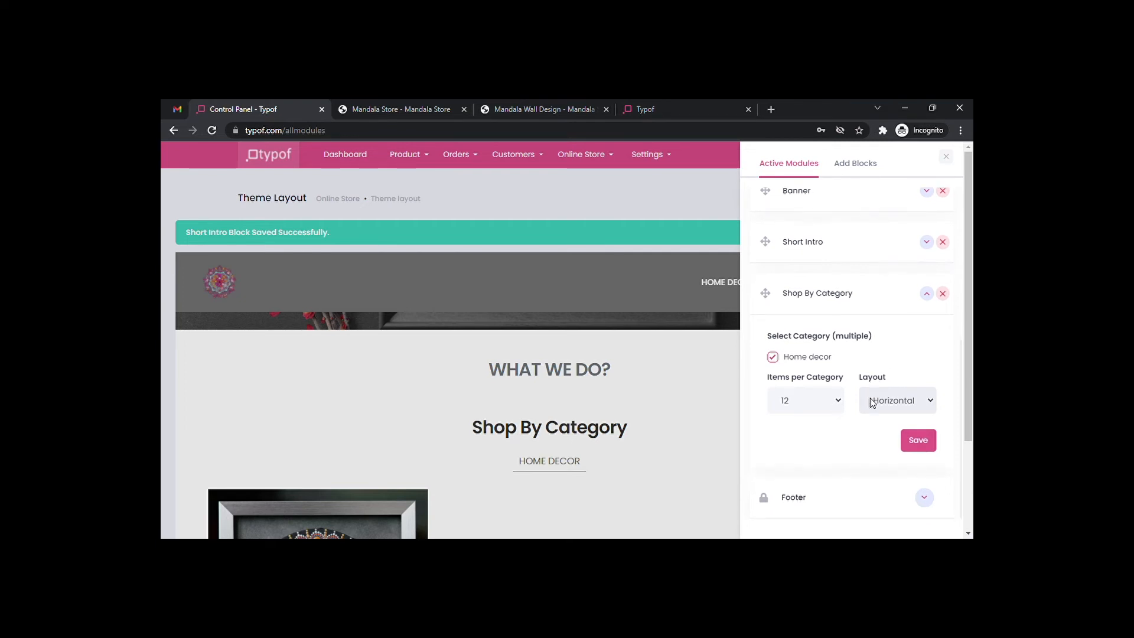
left_click(924, 499)
Set the mandala picture as the footer logo and enter the store's mobile number.
scroll(878, 428, "down", 1)
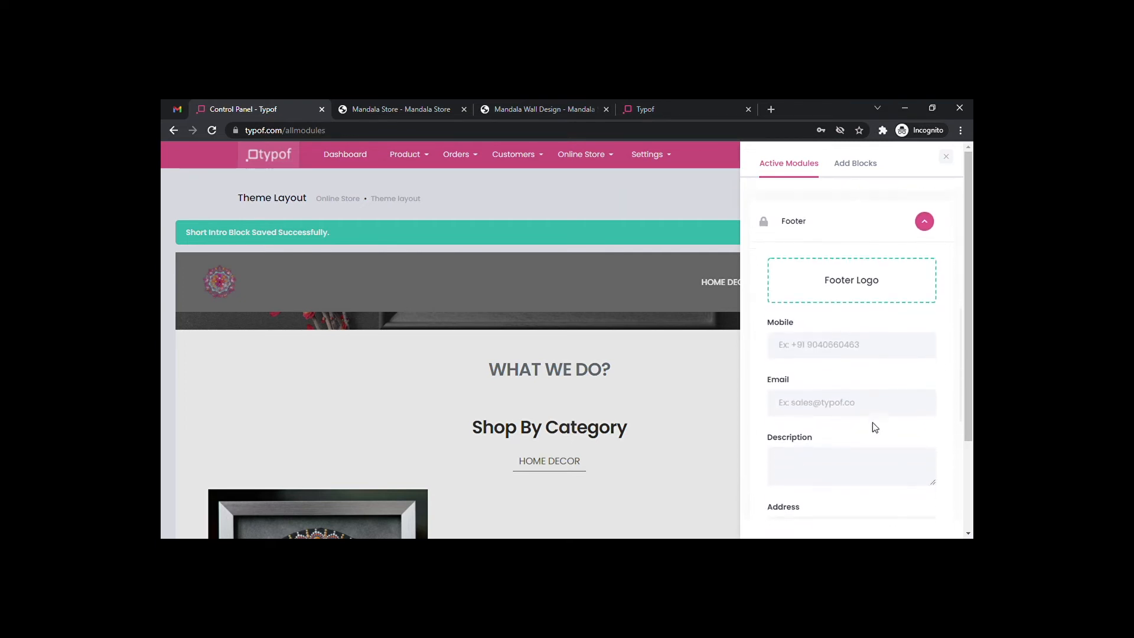
left_click(841, 277)
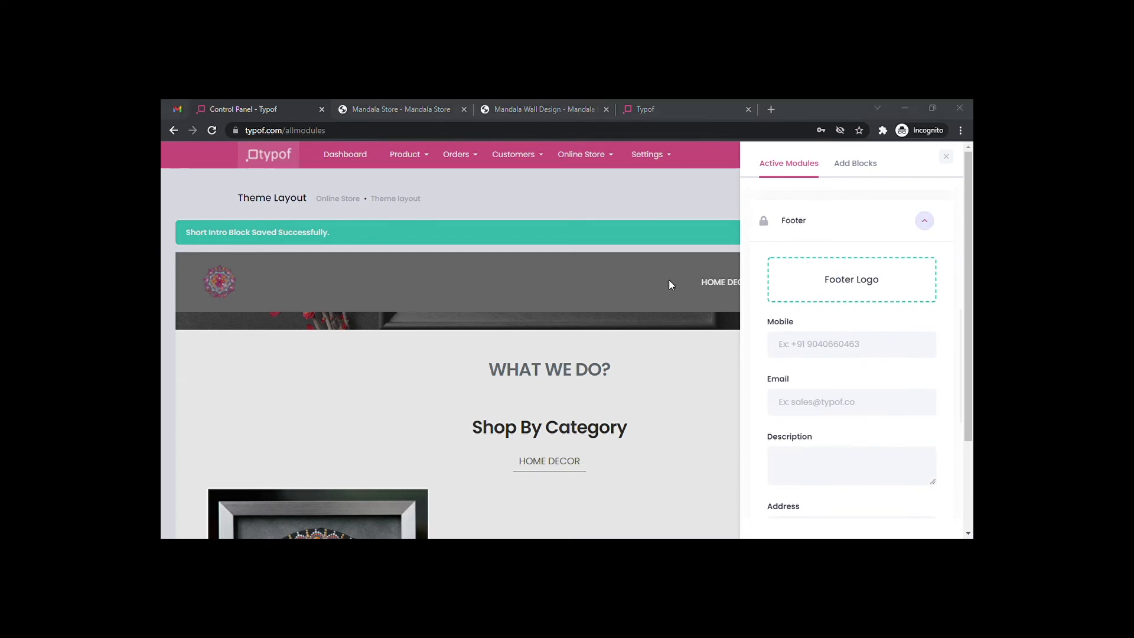
left_click(887, 516)
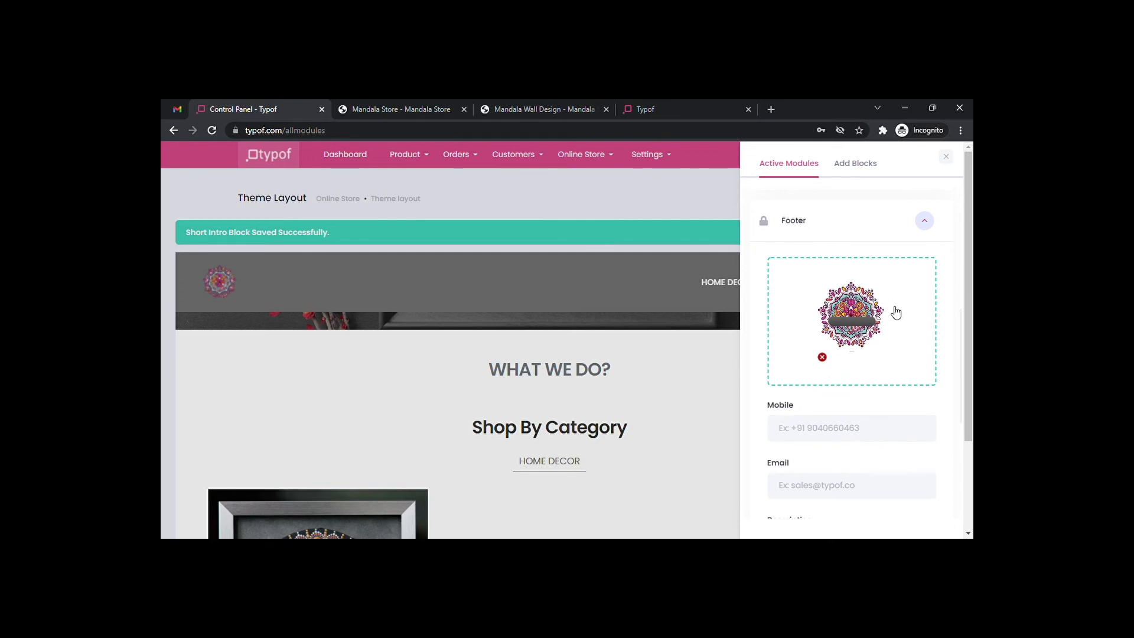
scroll(850, 431, "down", 2)
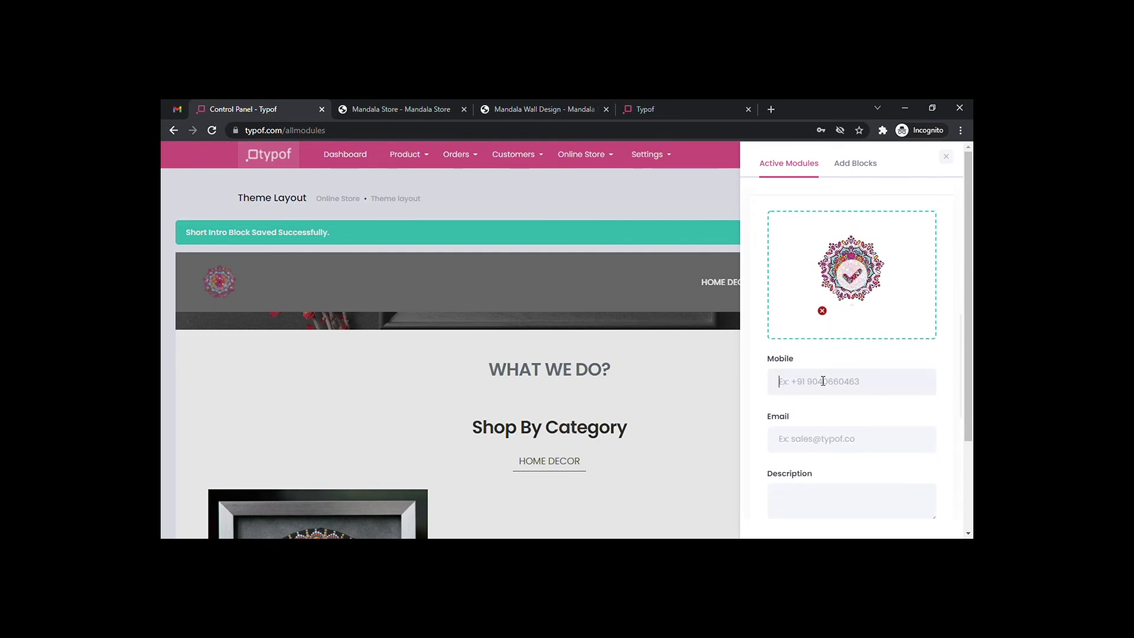
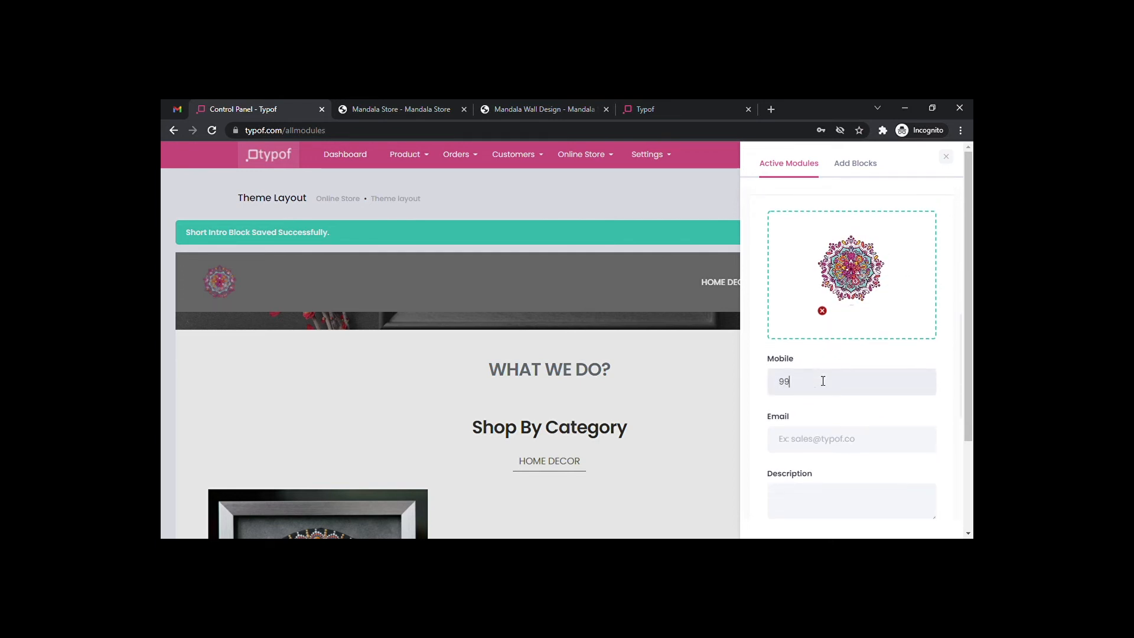
Enter the contact email and the description 'Hhis is the best place where you can get the home decor products.'.
scroll(821, 378, "down", 1)
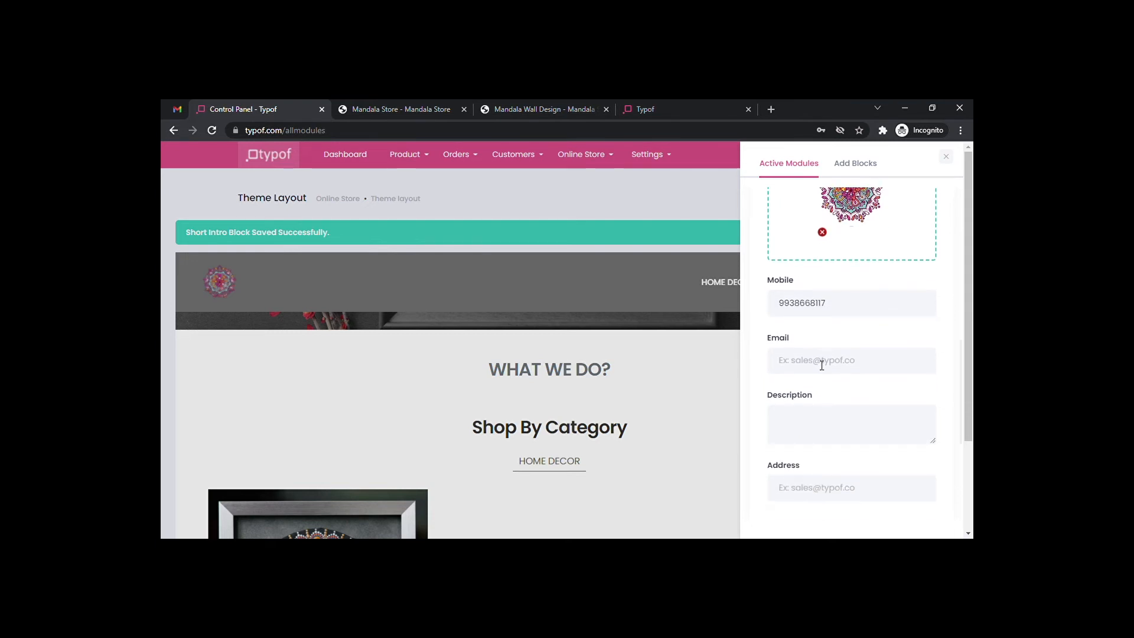
left_click(805, 365)
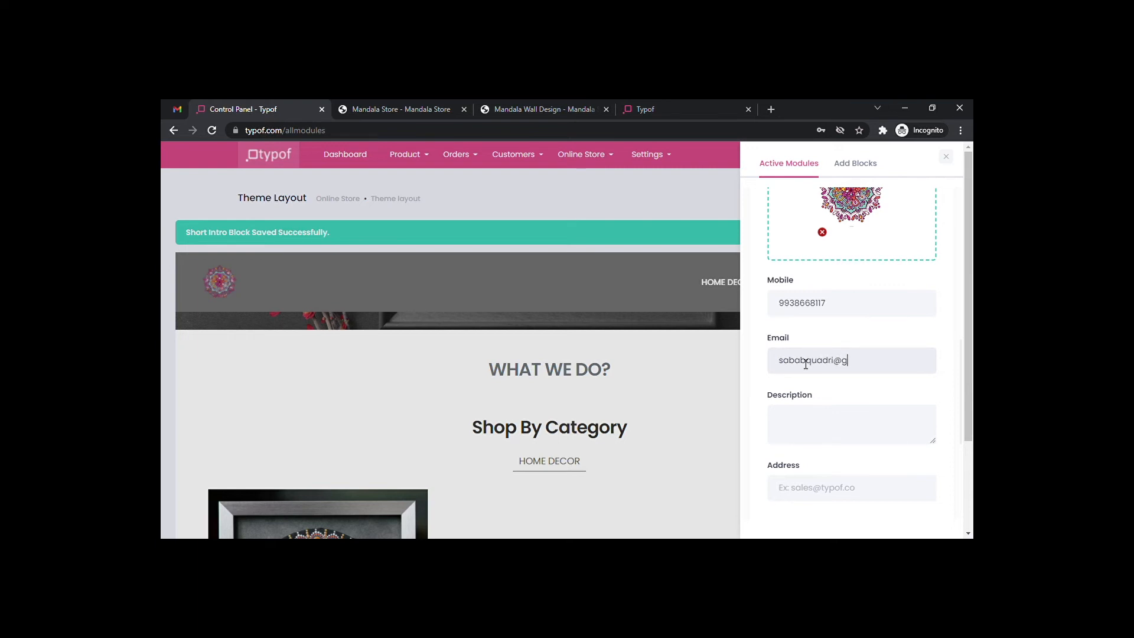
scroll(797, 369, "down", 1)
left_click(824, 357)
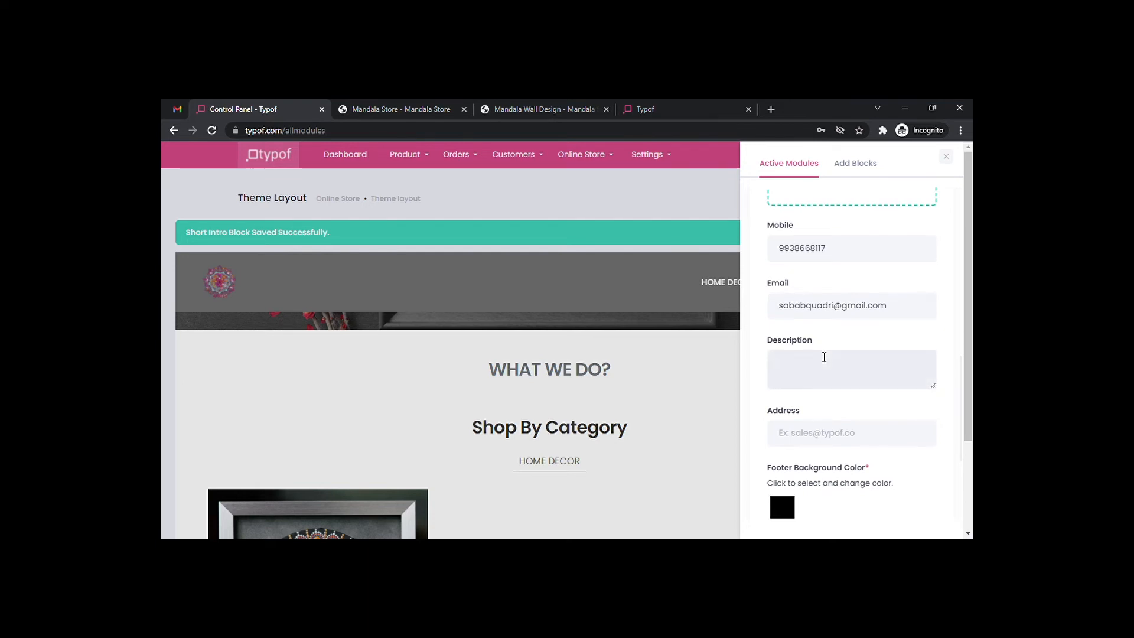
type("H")
type("his is the be")
type("st place whe")
type("re you can get ")
type("the ")
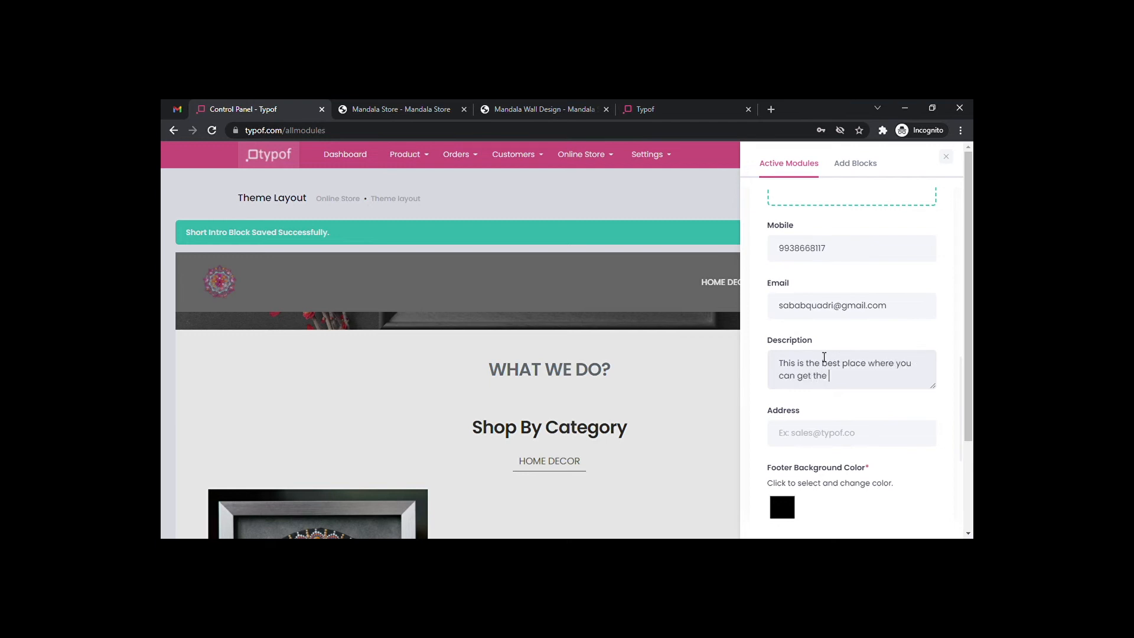
type("home decor products.")
scroll(865, 342, "down", 1)
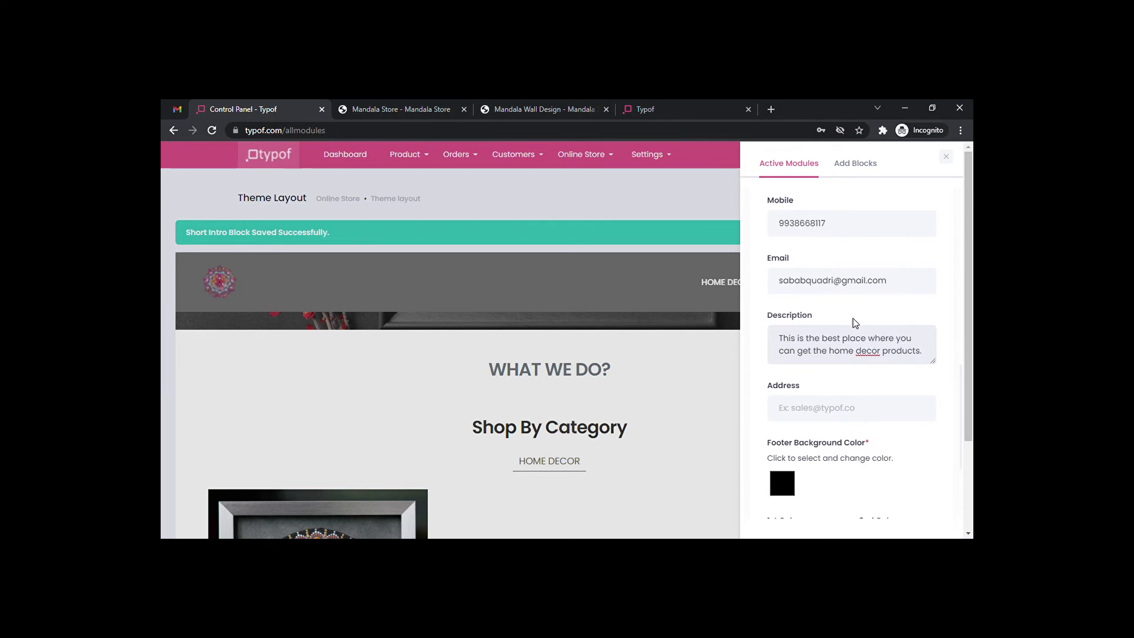
scroll(858, 324, "down", 1)
scroll(860, 324, "down", 1)
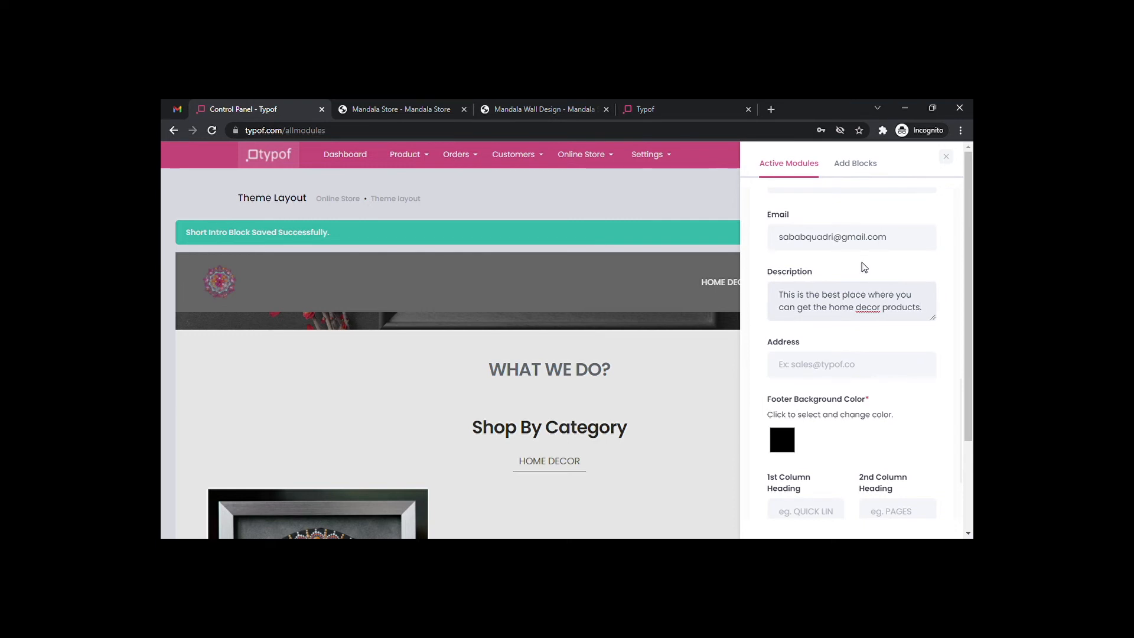
Enter the store's city and postal code in the footer Address field and save the footer block.
left_click(802, 362)
type("OdishaBu")
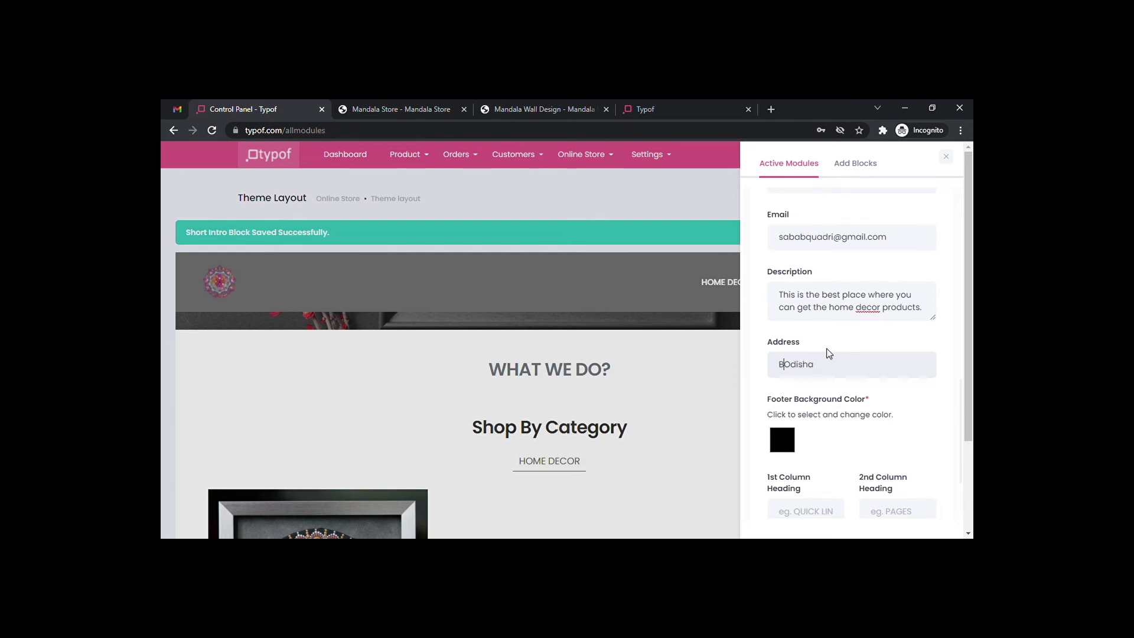
key("BackSpace")
type("hubaneswar,")
left_click(878, 364)
type(", 6751010")
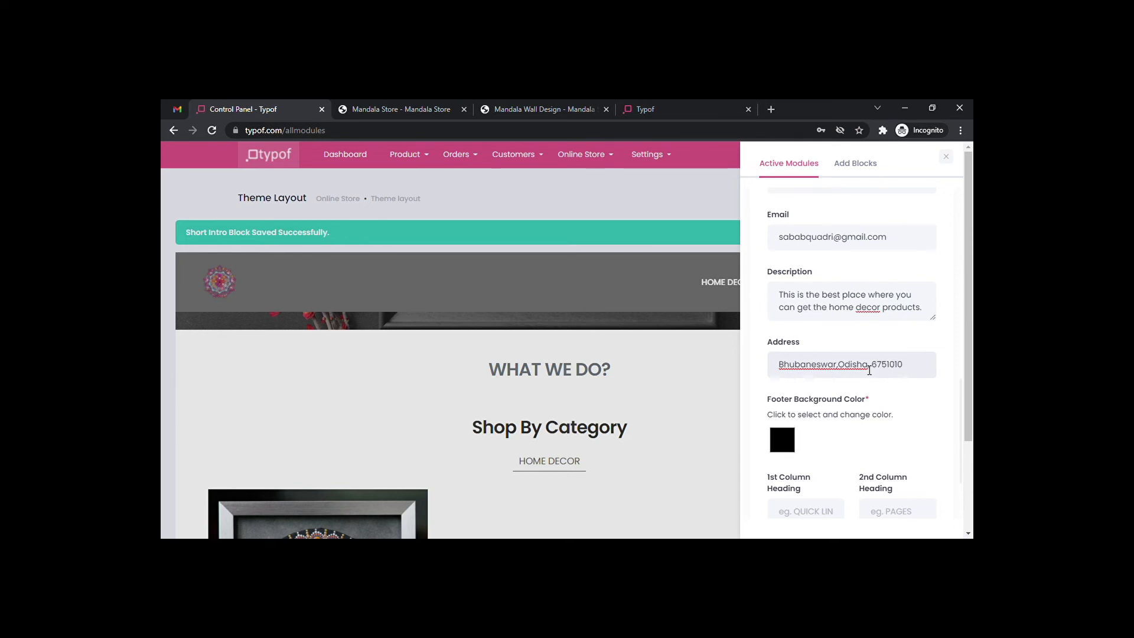
scroll(876, 366, "down", 1)
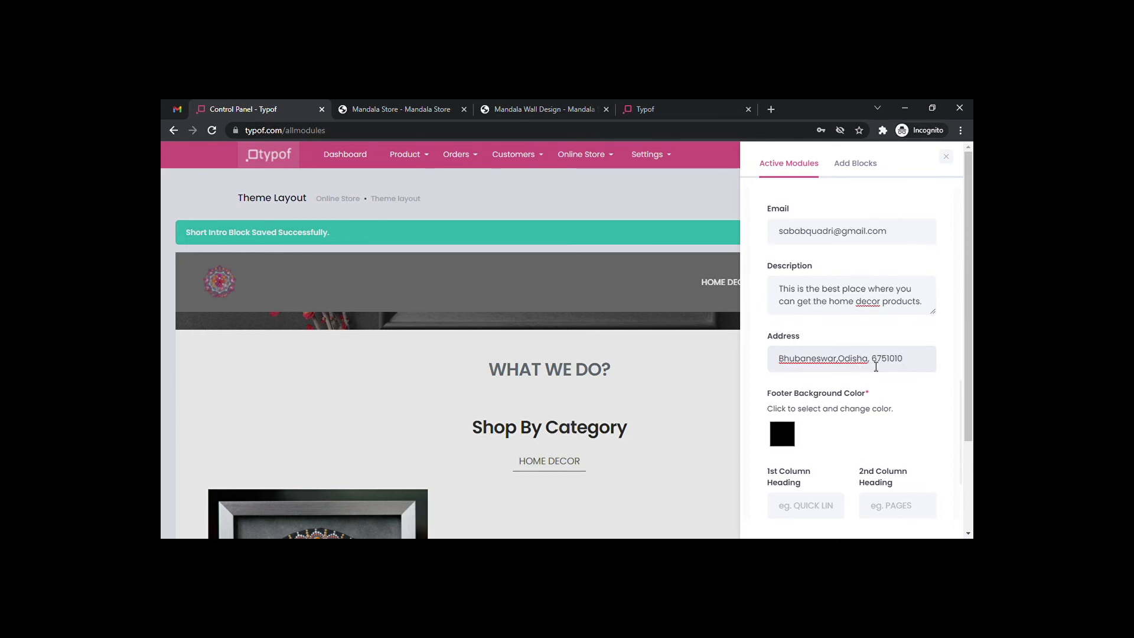
key("BackSpace")
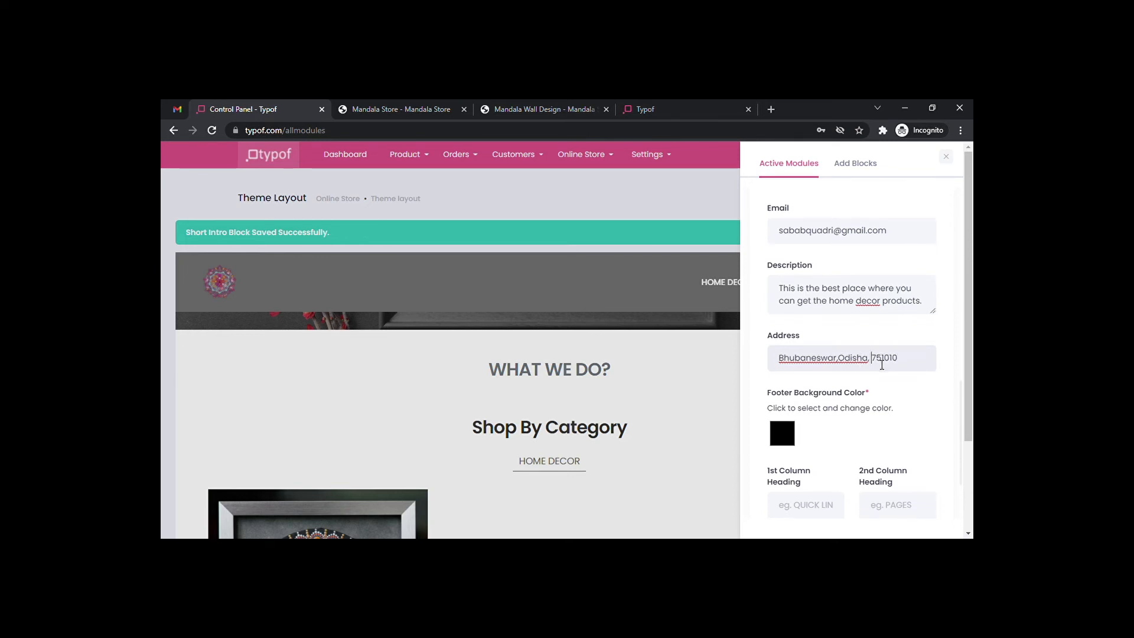
scroll(882, 365, "down", 1)
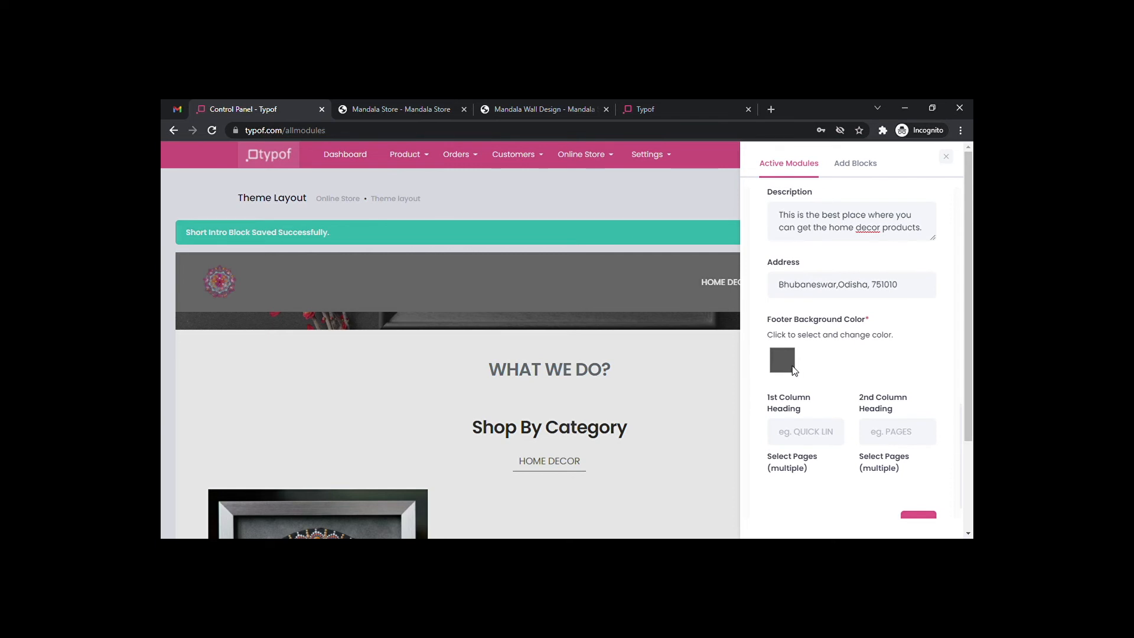
scroll(814, 374, "down", 1)
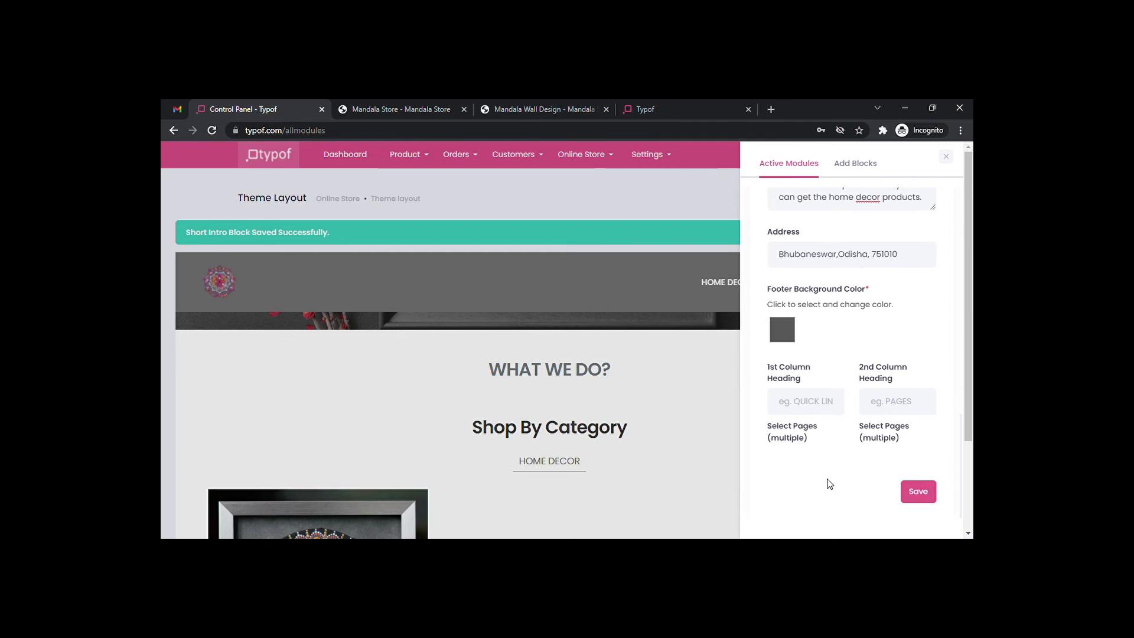
left_click(926, 495)
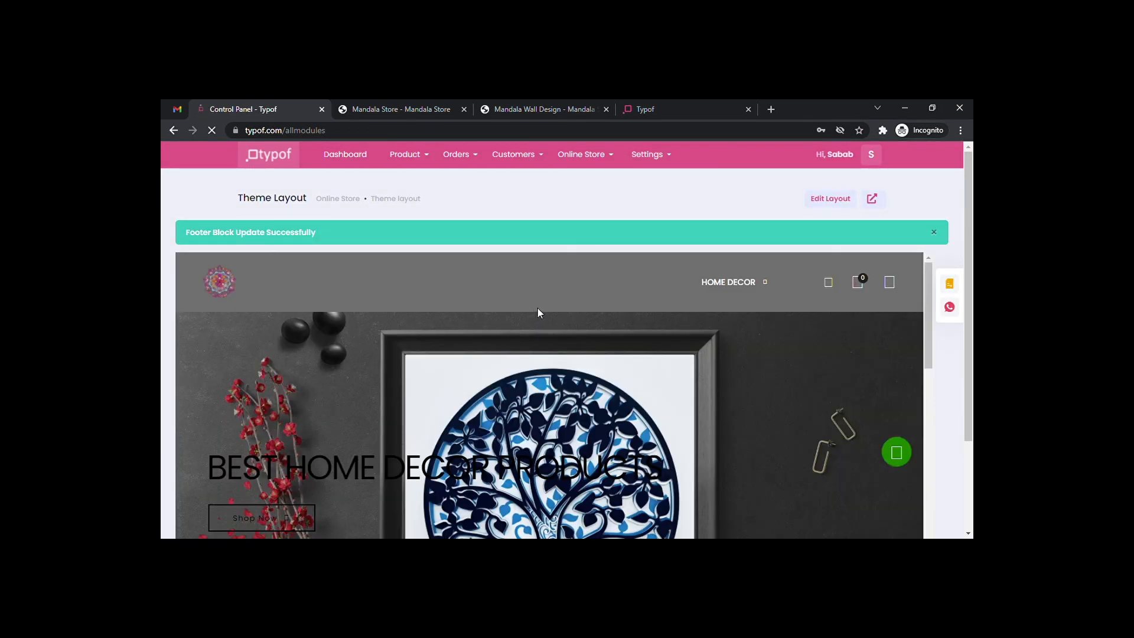
scroll(603, 346, "down", 4)
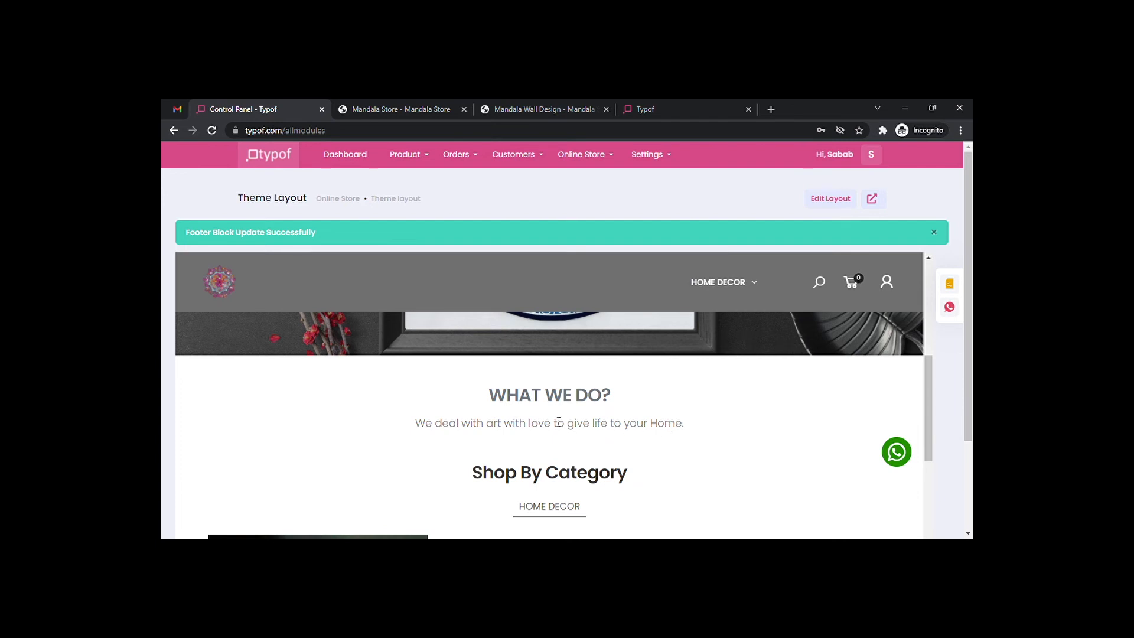
scroll(555, 419, "up", 5)
scroll(554, 419, "down", 5)
scroll(555, 420, "down", 10)
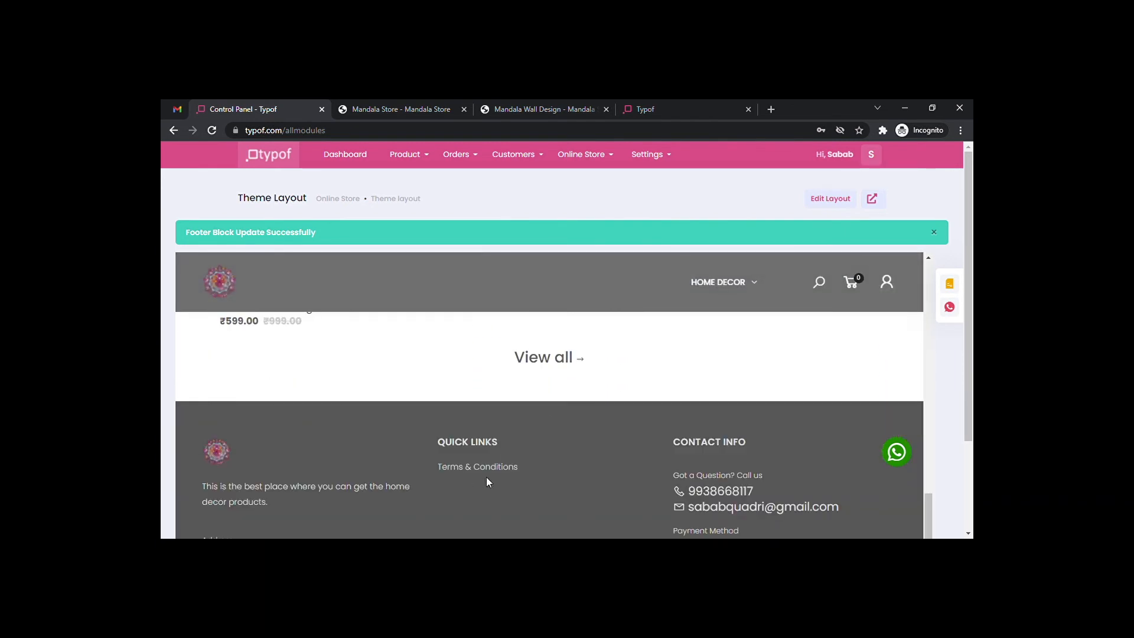
scroll(608, 438, "up", 10)
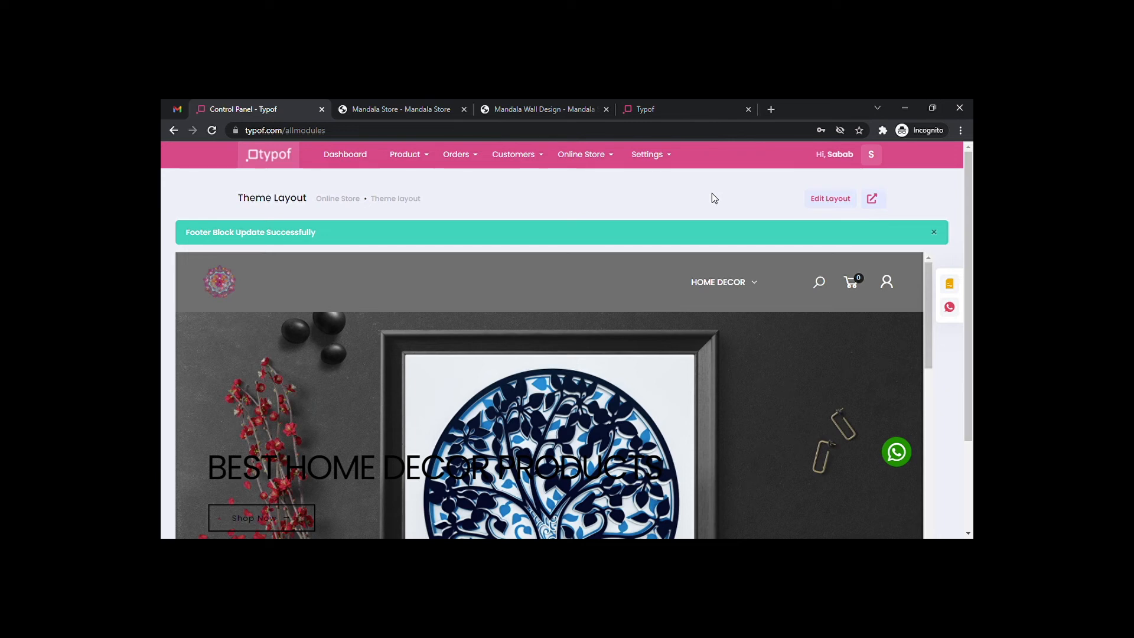
Go to the Manage Category page under the Product menu.
left_click(591, 158)
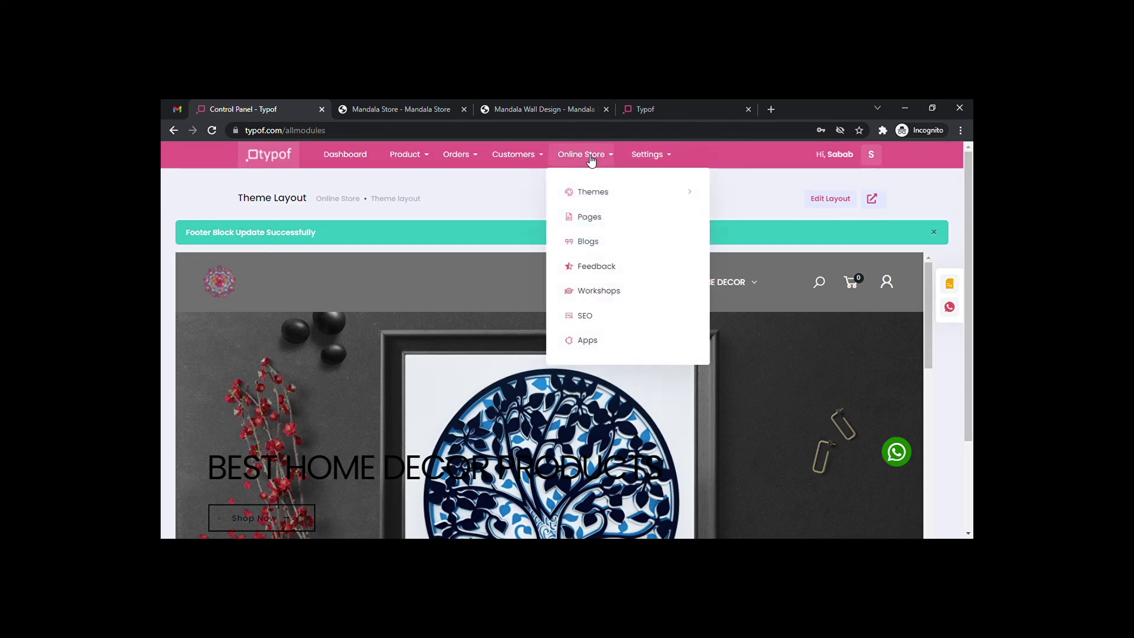
left_click(405, 163)
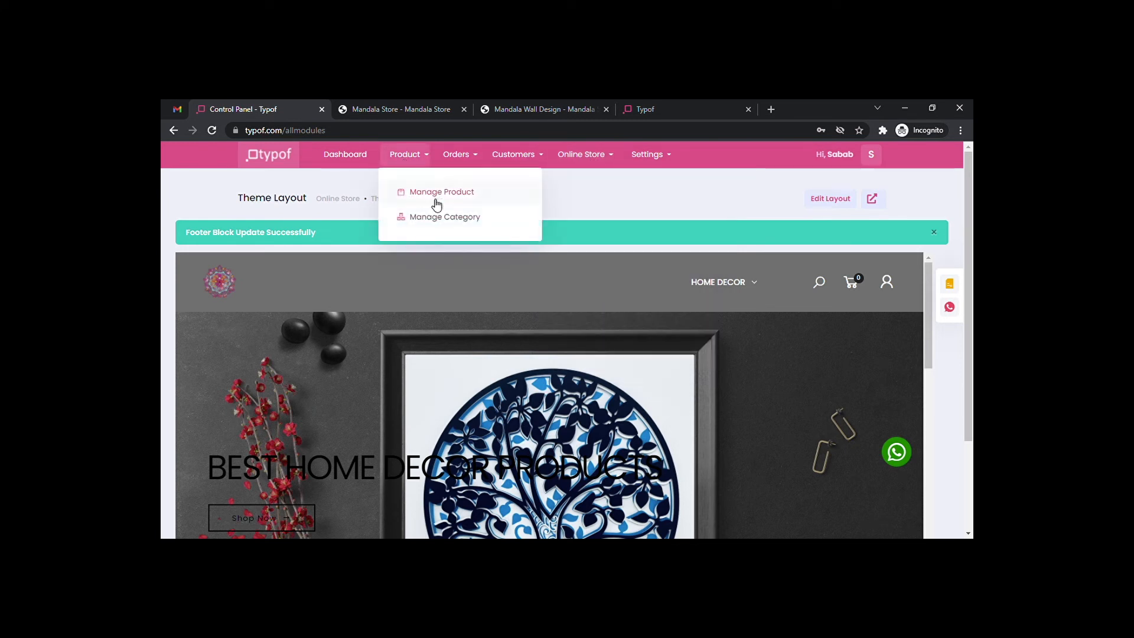
left_click(423, 166)
left_click(422, 164)
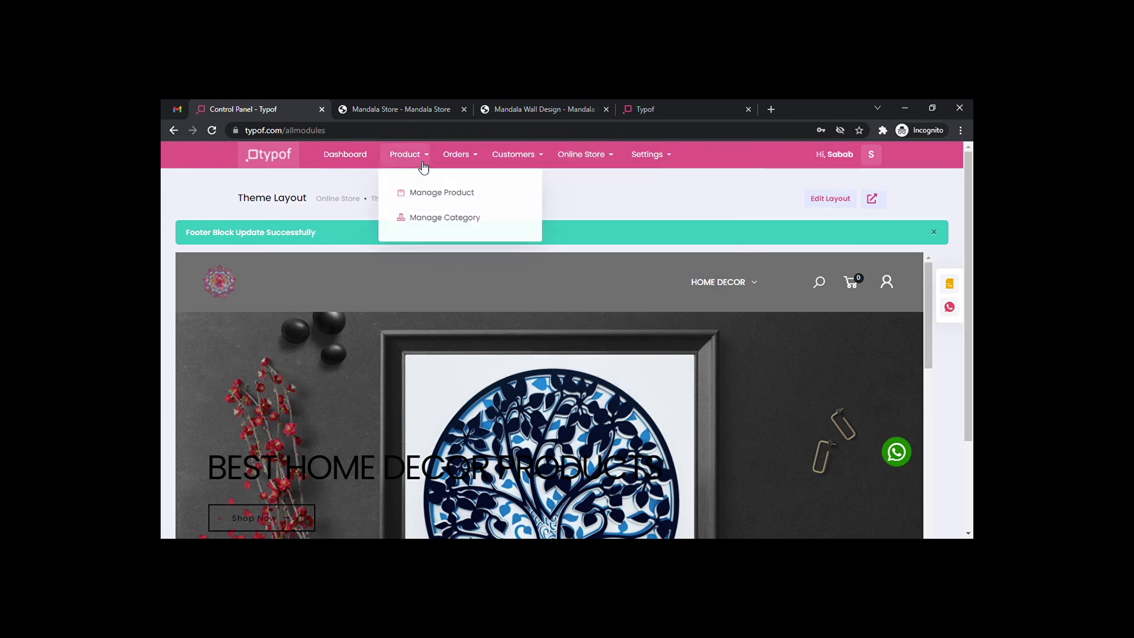
left_click(436, 216)
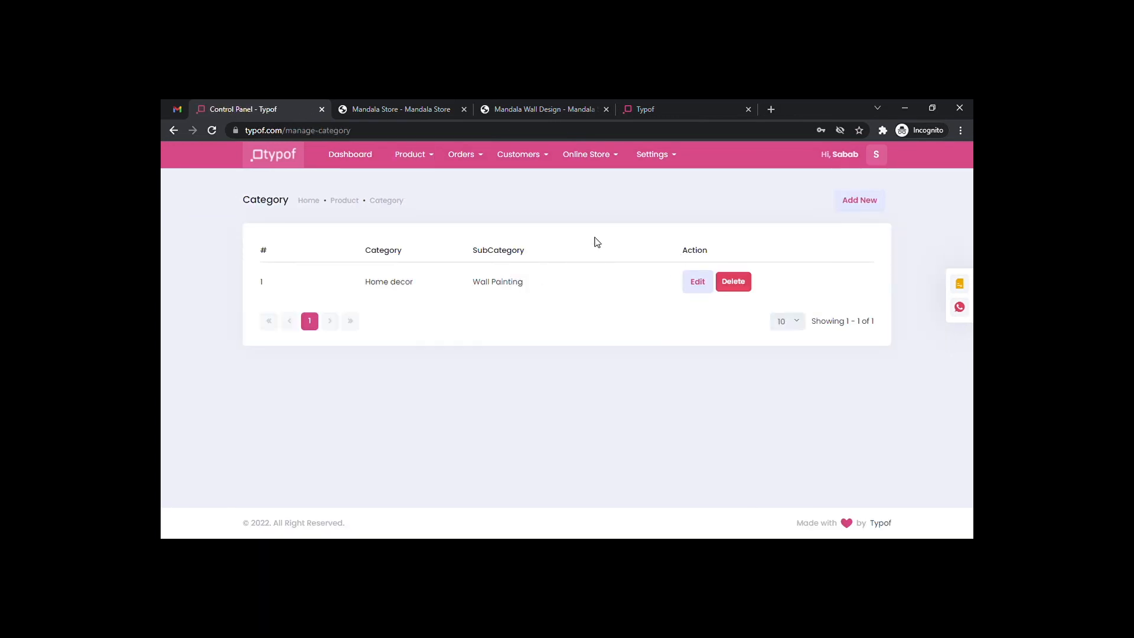
Open Manage Product and switch the product listing to list view and back to grid view.
left_click(432, 164)
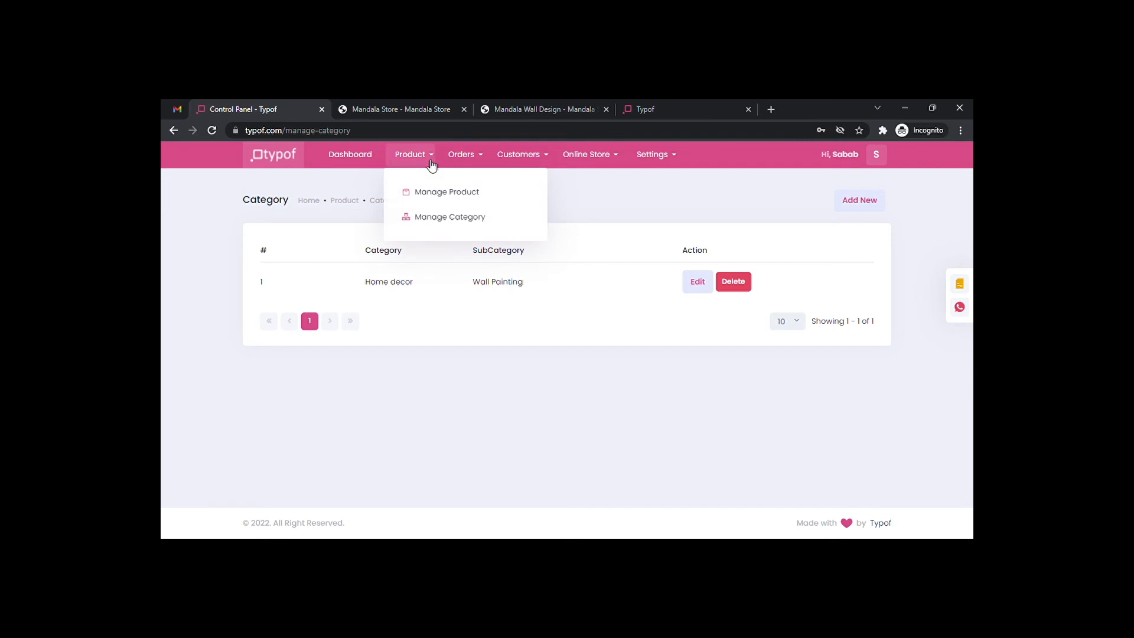
left_click(445, 196)
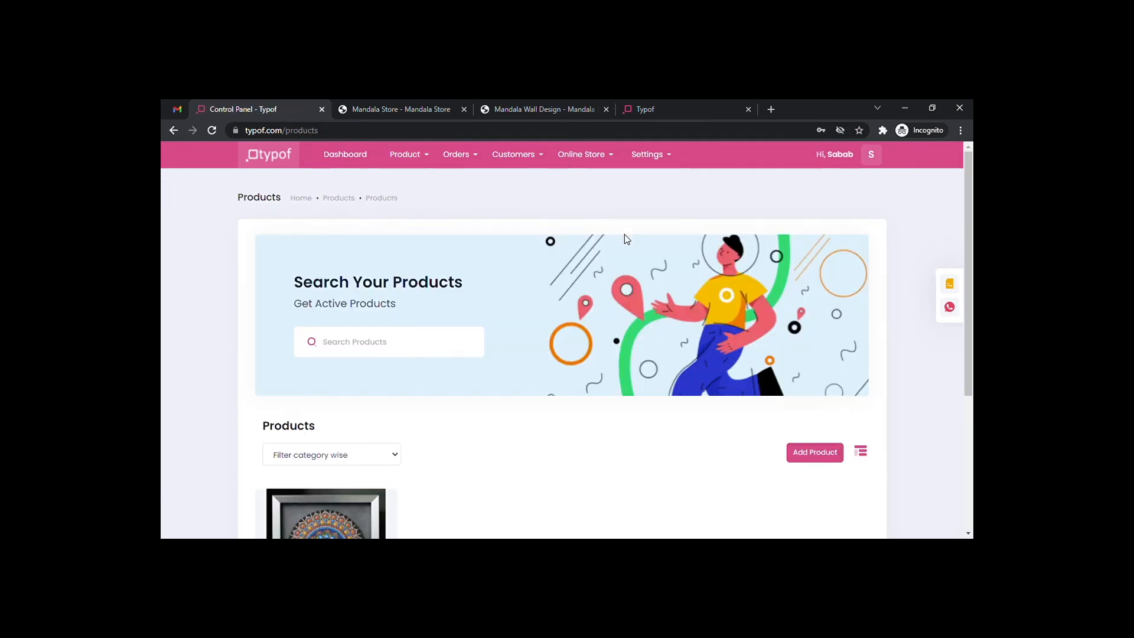
scroll(668, 372, "down", 3)
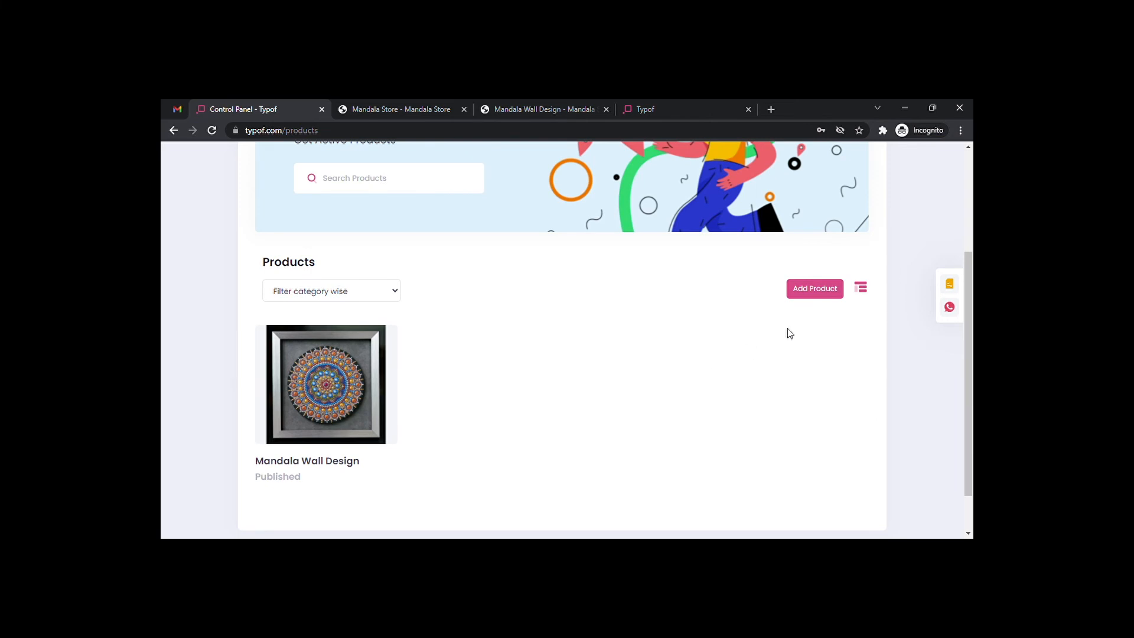
left_click(863, 287)
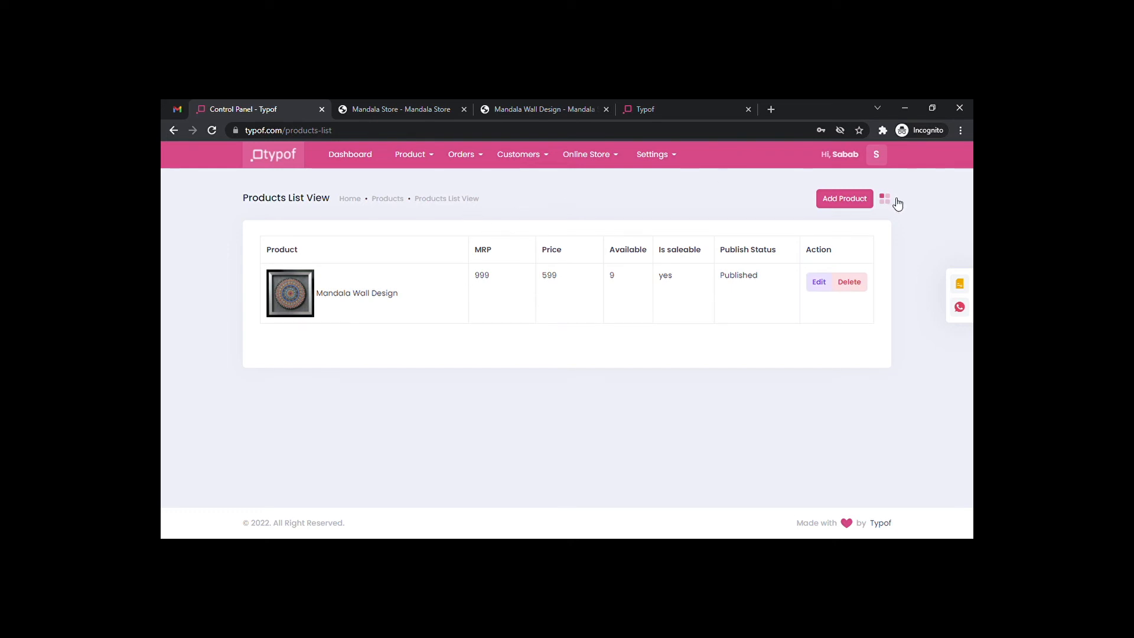
left_click(388, 199)
left_click(884, 199)
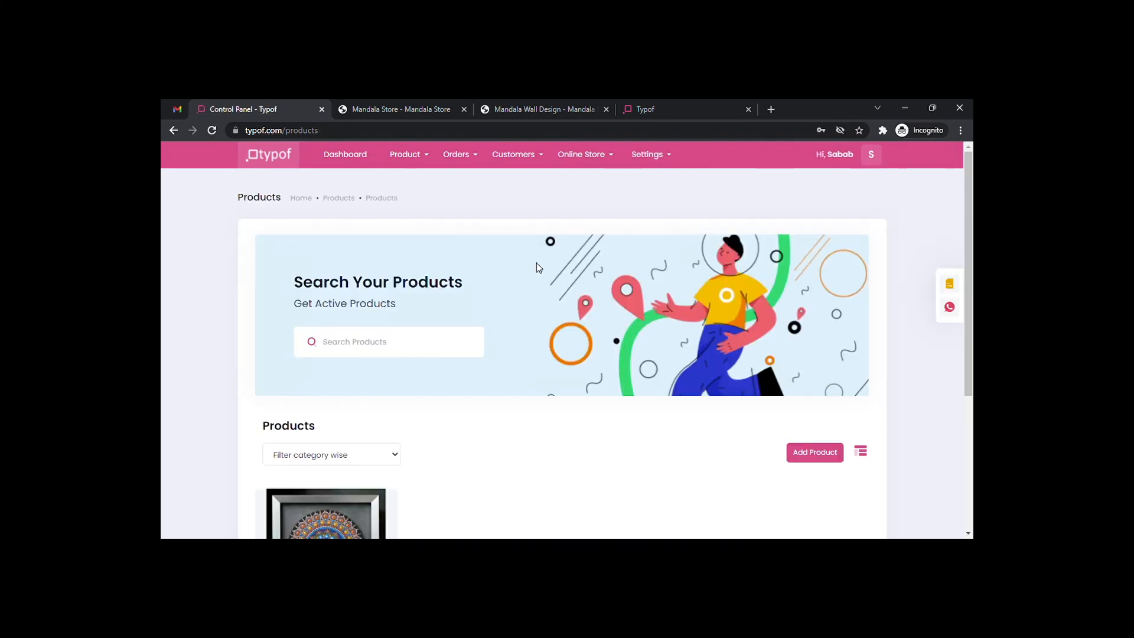
scroll(536, 271, "down", 3)
scroll(535, 275, "up", 3)
left_click(482, 155)
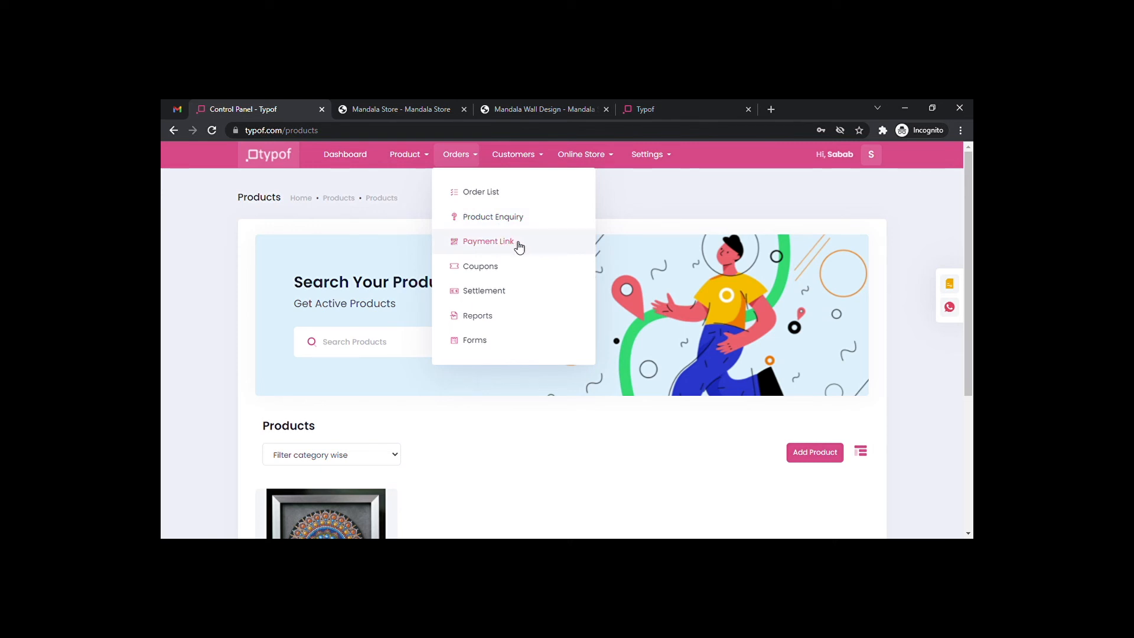
Start a new coupon with code FEB10, all-time usage and a discount of 10.
left_click(494, 269)
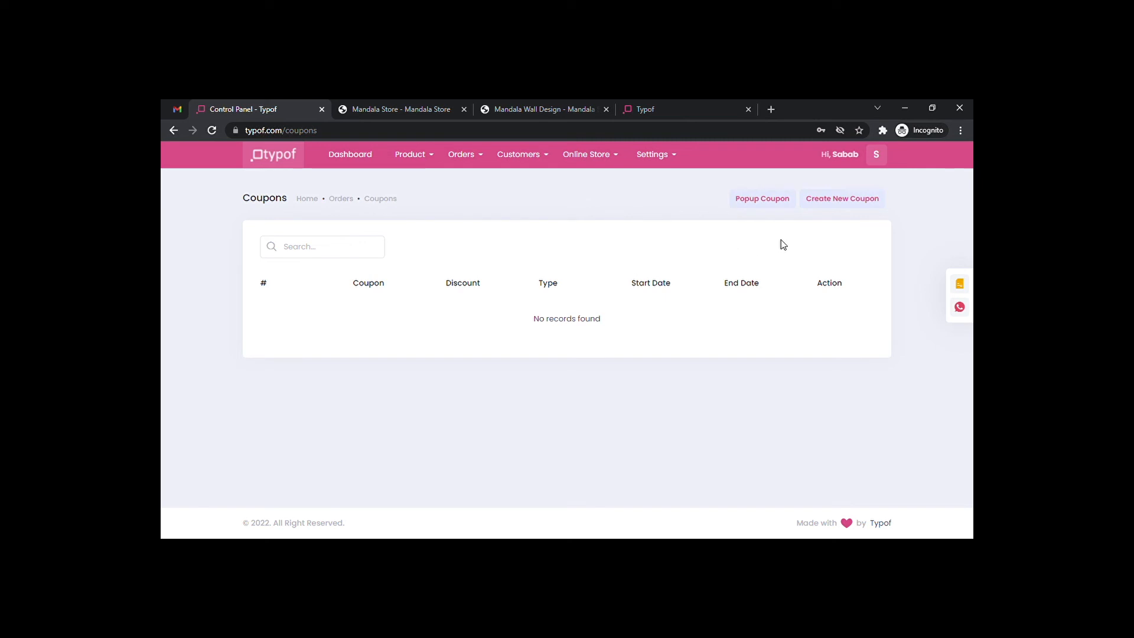
left_click(831, 204)
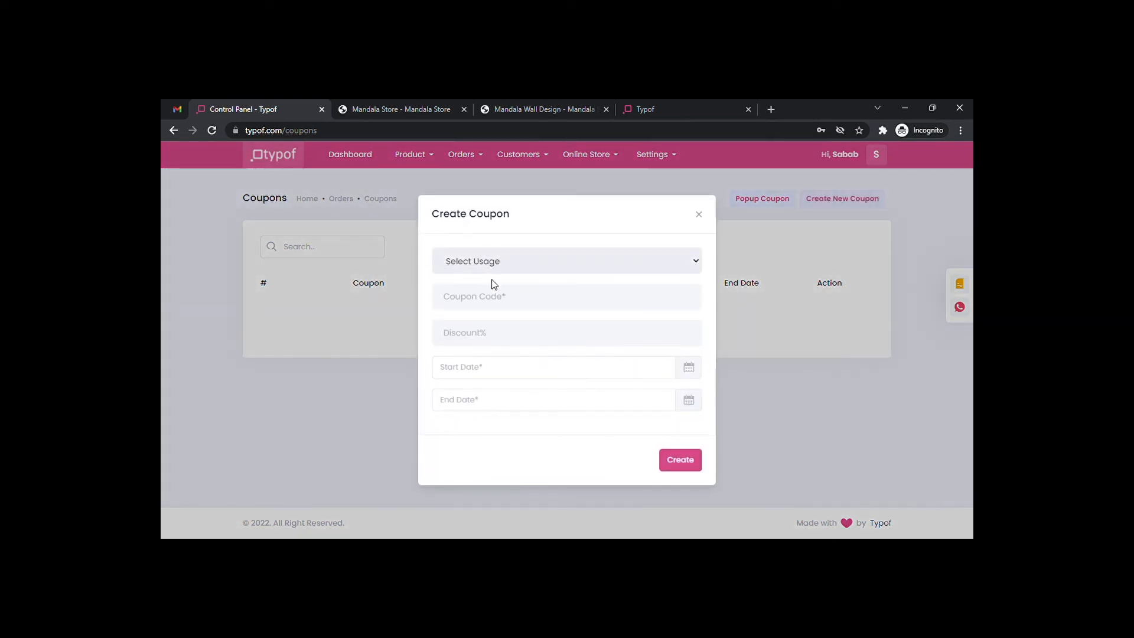
left_click(472, 323)
left_click(500, 306)
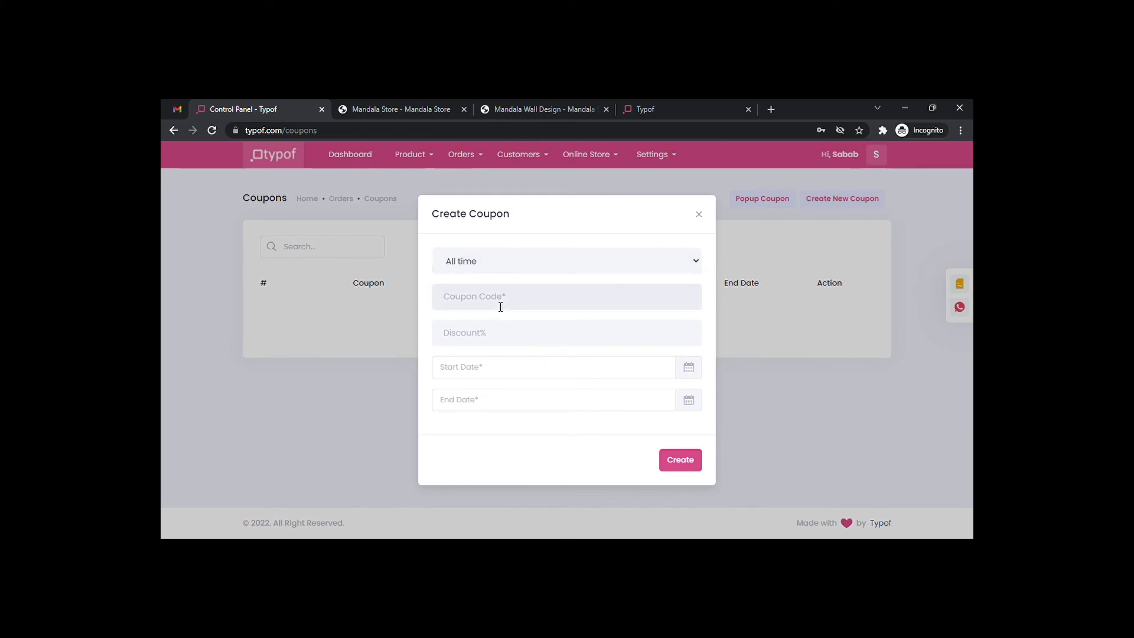
type("FEB-")
type("10")
left_click(485, 330)
type("10")
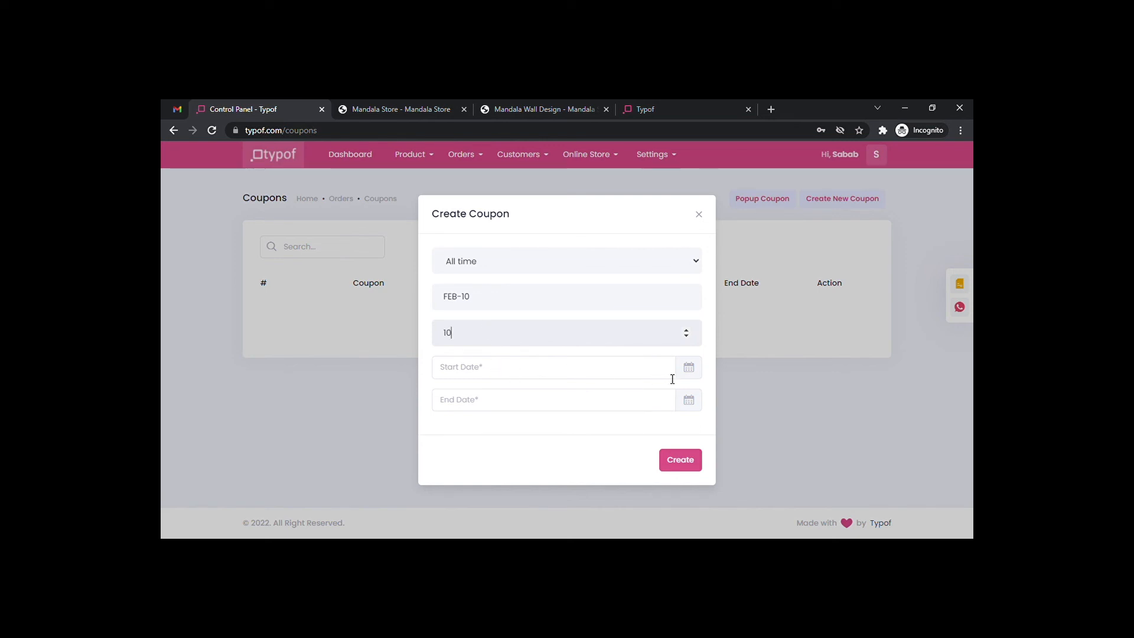
Set the coupon dates from February 21 to February 28, 2022 and create it.
left_click(697, 367)
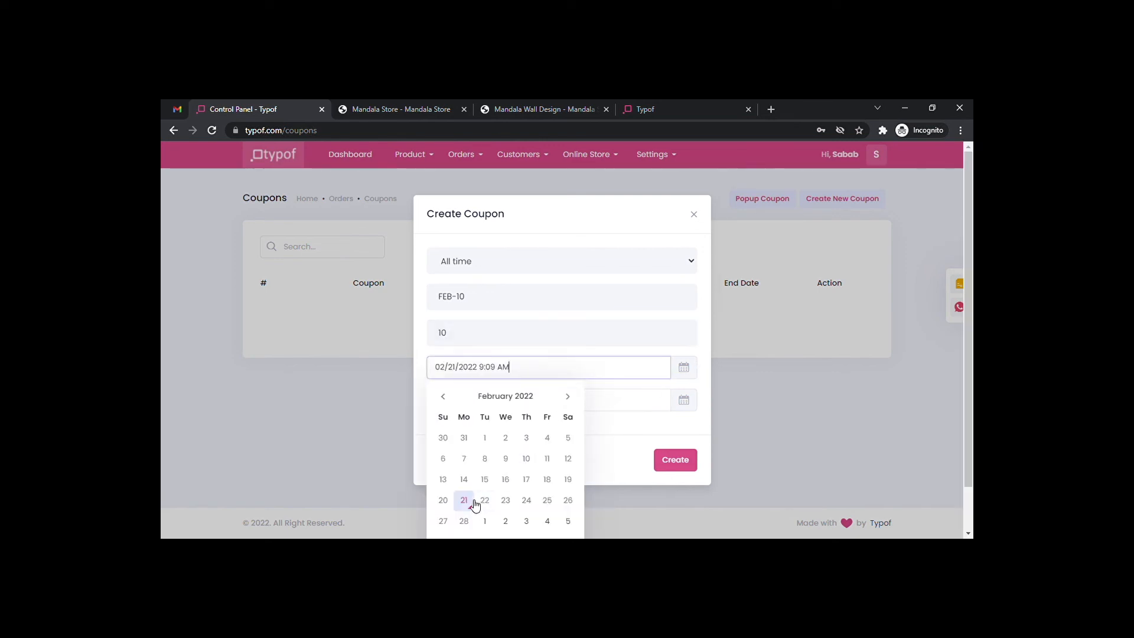
left_click(684, 401)
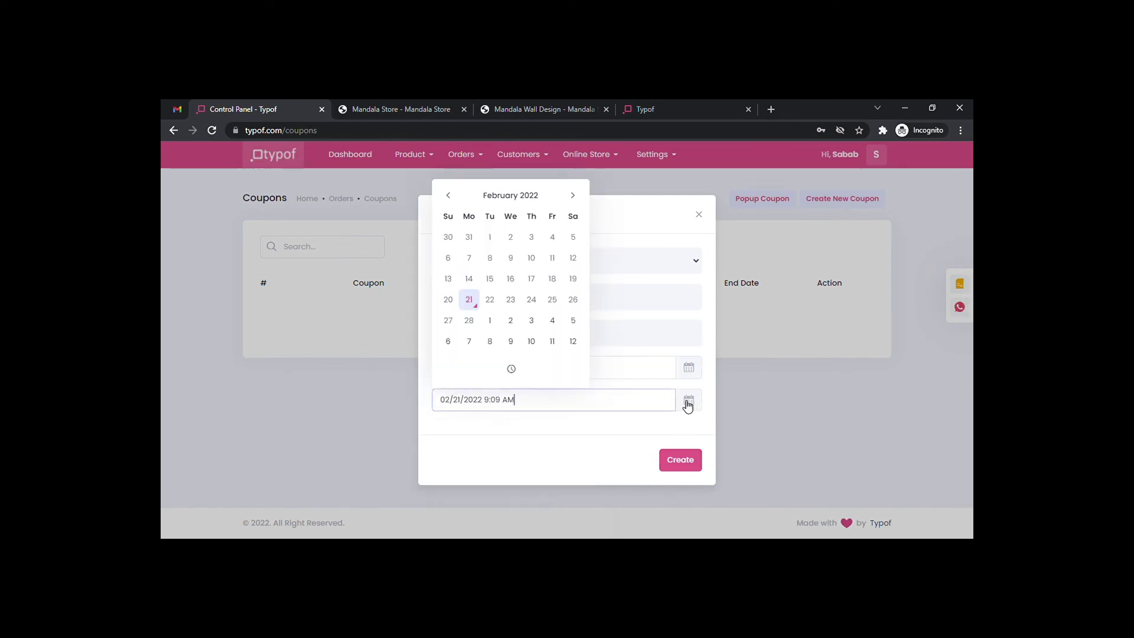
left_click(471, 320)
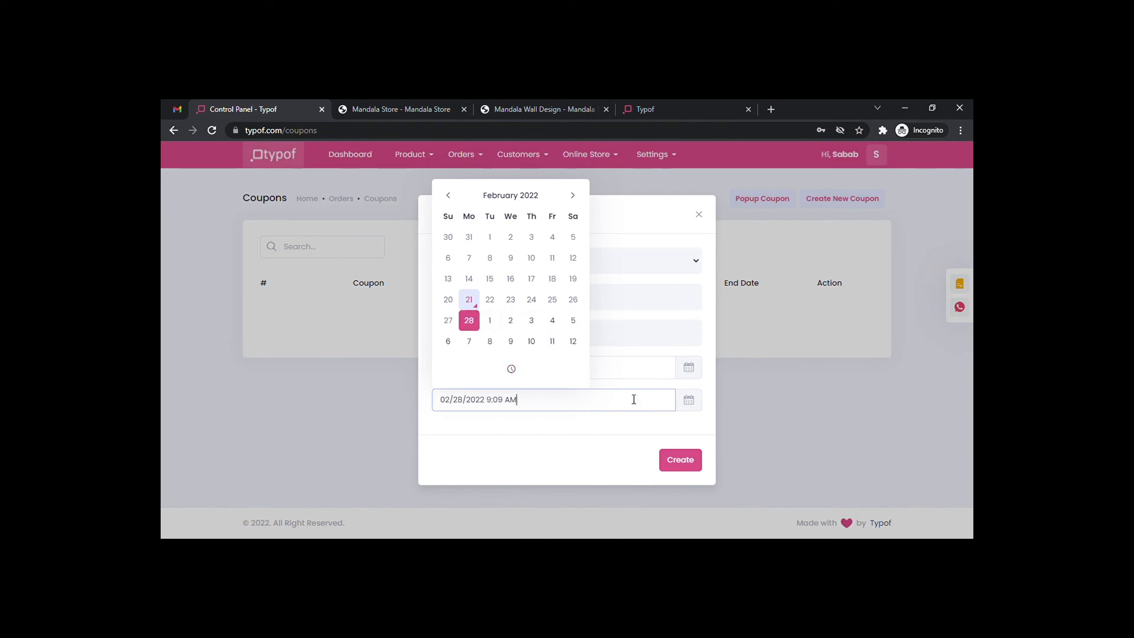
left_click(682, 460)
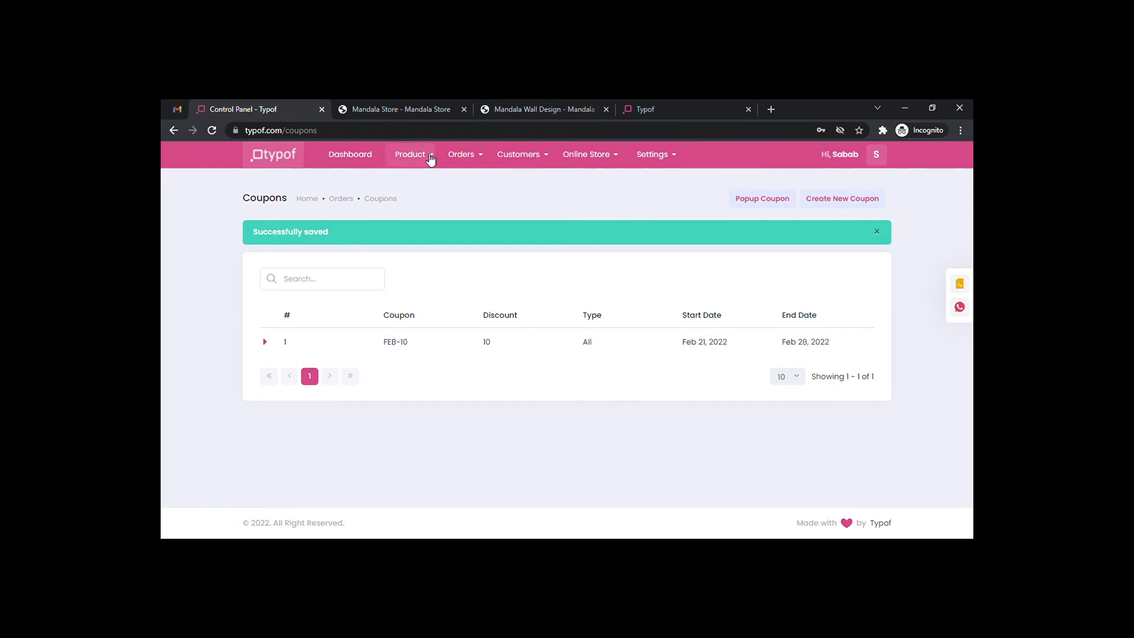
Open the Orders Reports page for 14–21 February 2022 and inspect the Sales Over Time options.
left_click(407, 154)
left_click(473, 157)
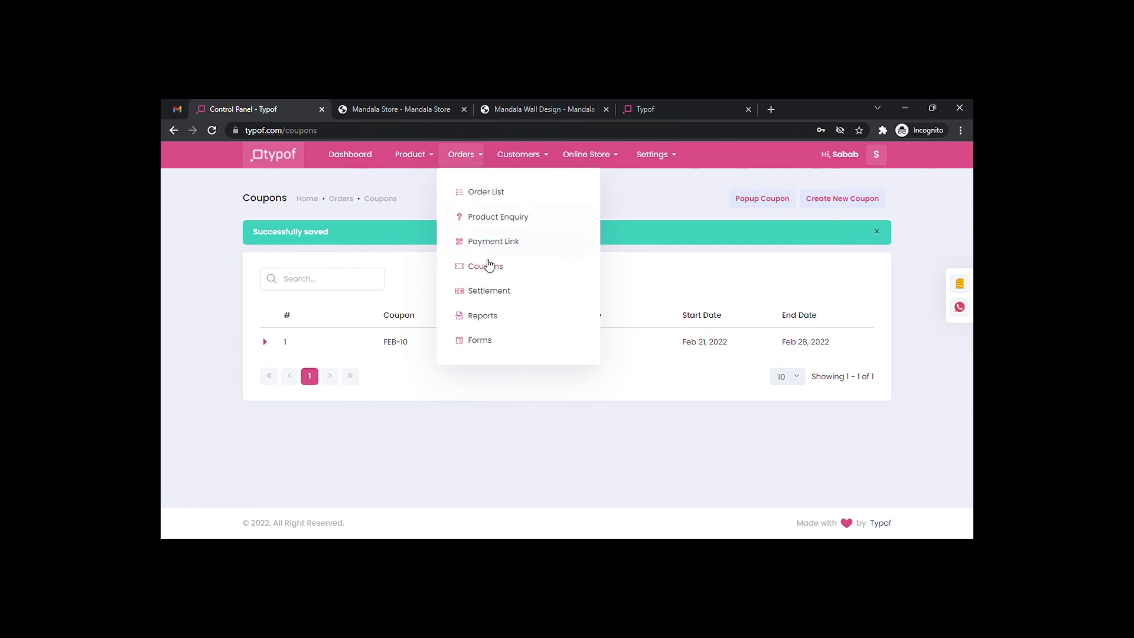
left_click(495, 322)
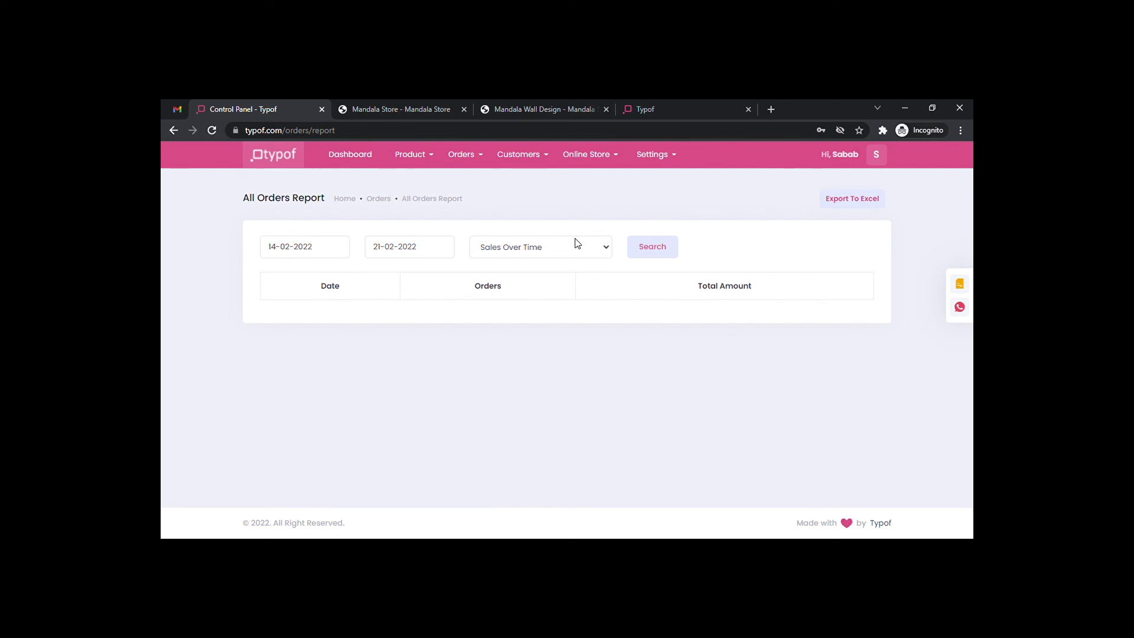
left_click(598, 249)
left_click(733, 234)
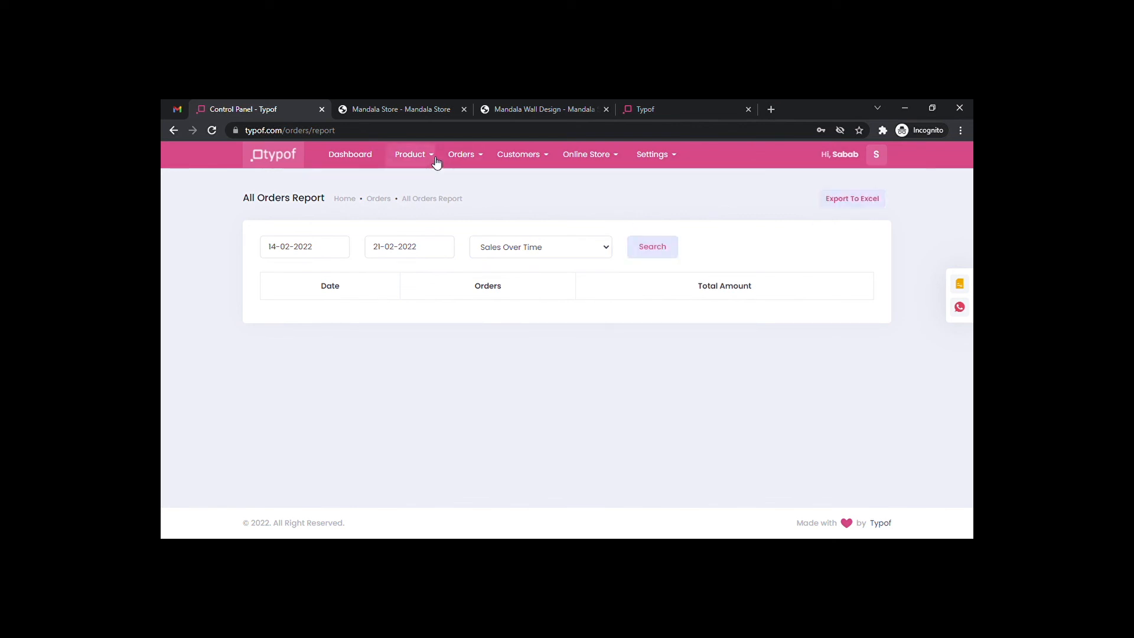
left_click(461, 155)
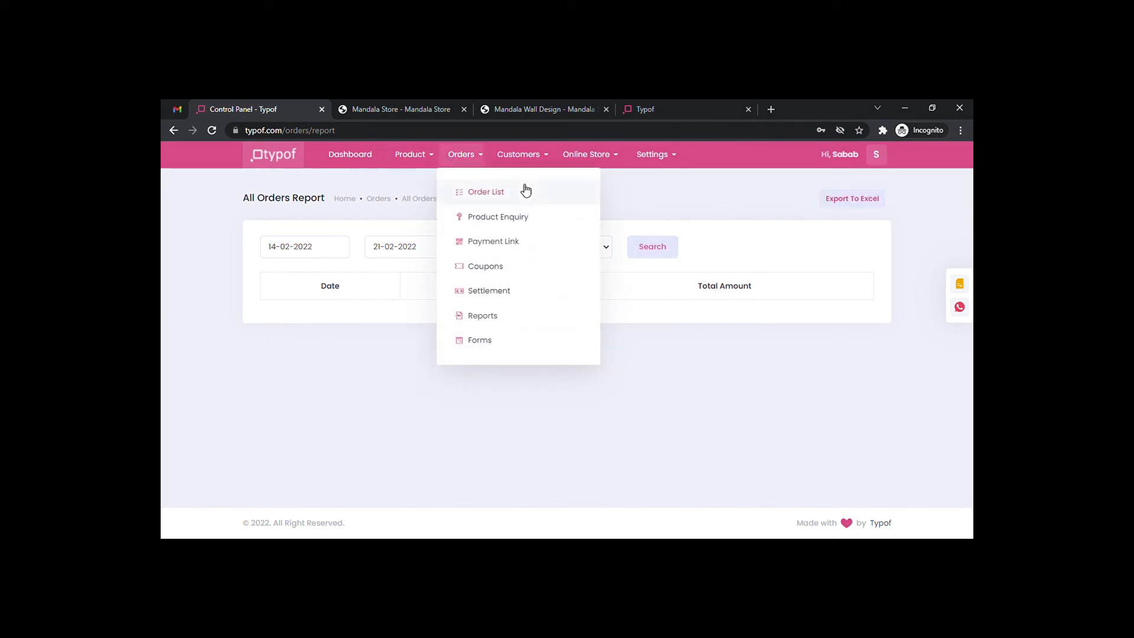
Open Orders > Forms and view the Customization Request and Bulk Order Request submissions.
left_click(488, 340)
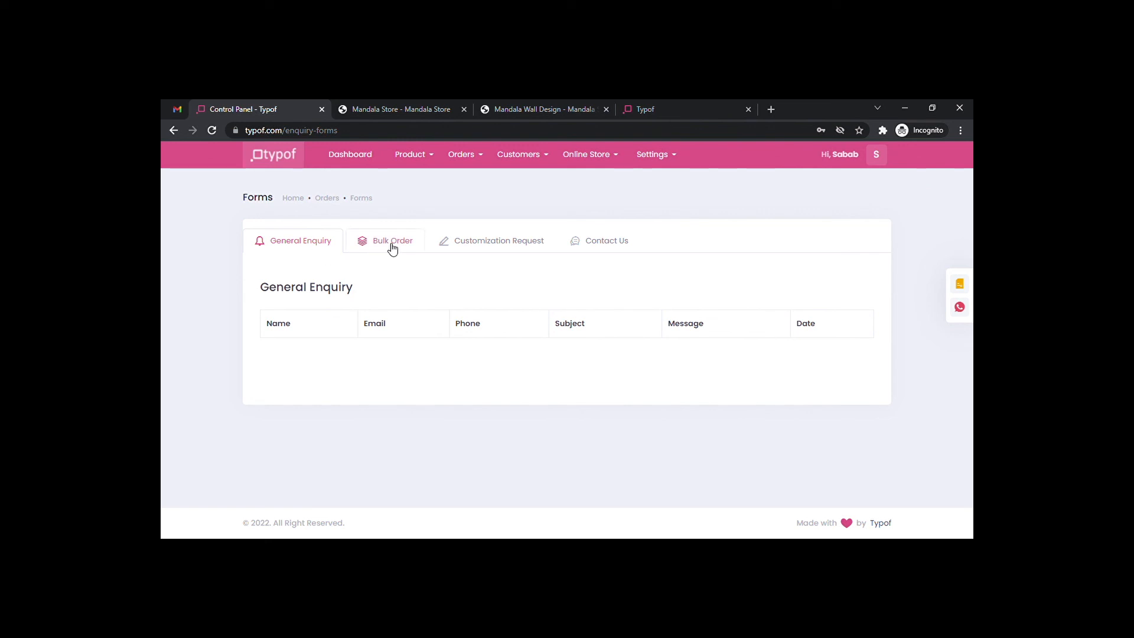
left_click(493, 244)
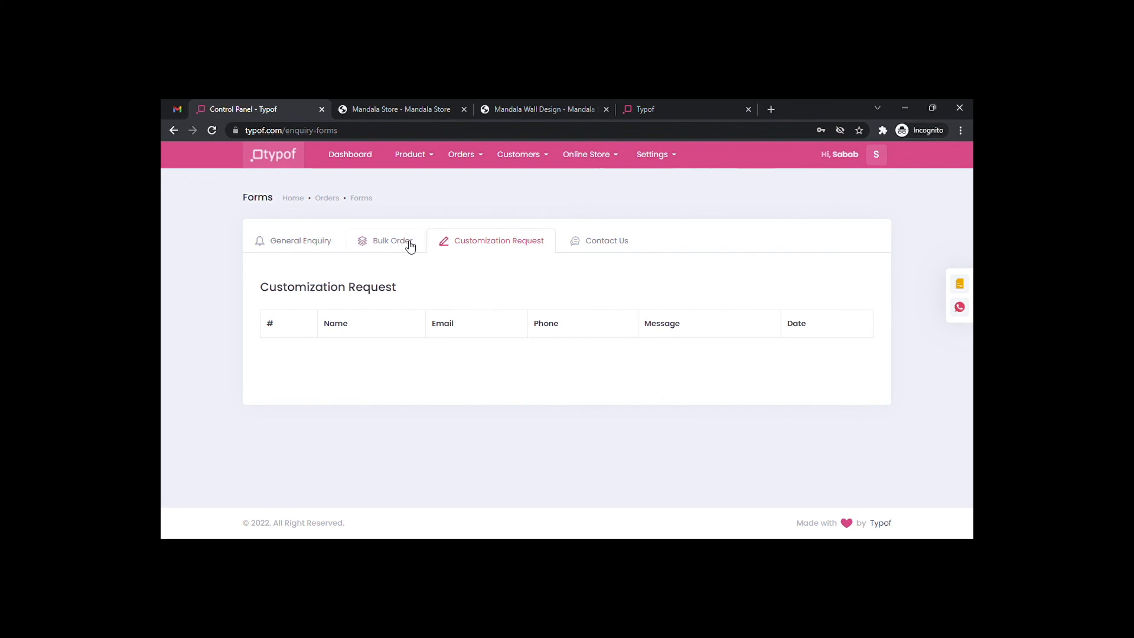
left_click(401, 246)
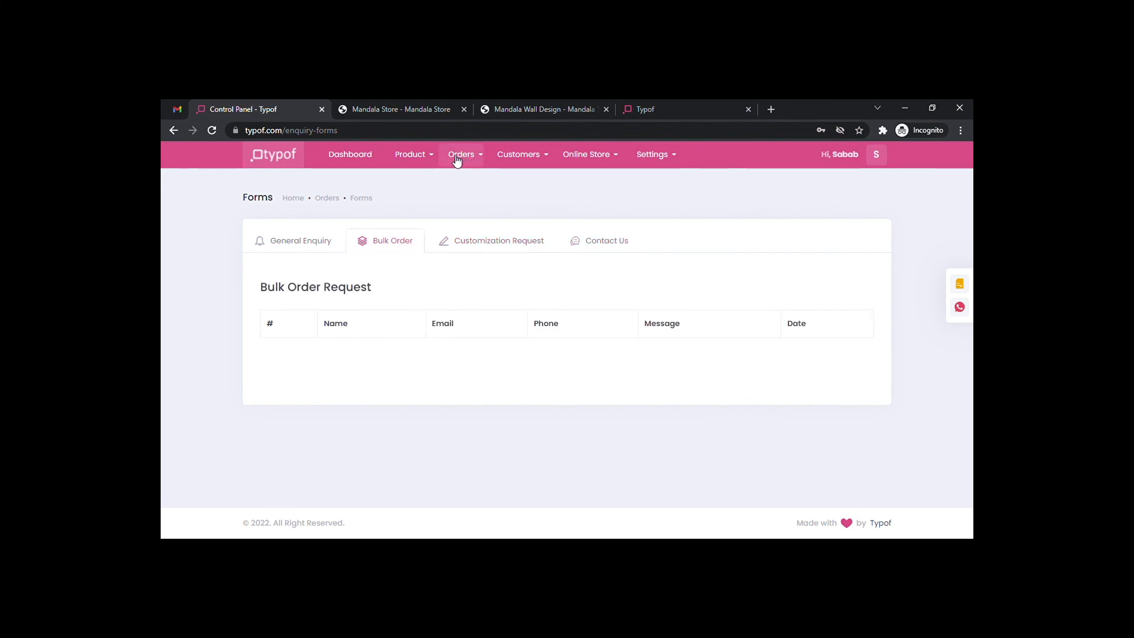
left_click(481, 162)
left_click(480, 161)
left_click(539, 156)
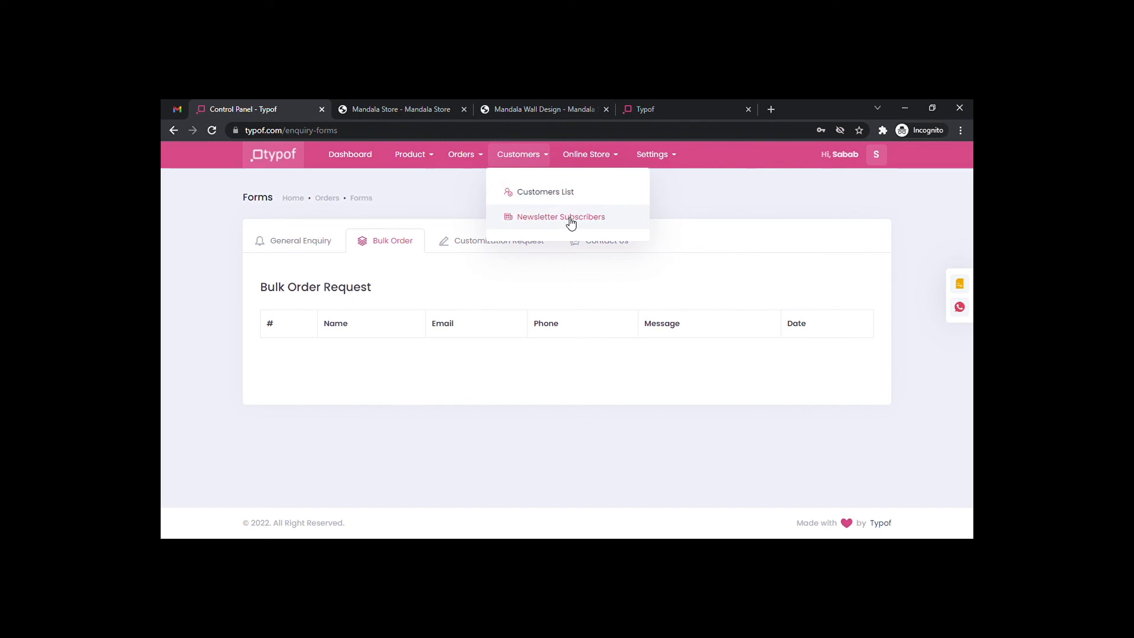
Create a new store page titled 'About Us' from Online Store > Pages.
left_click(612, 156)
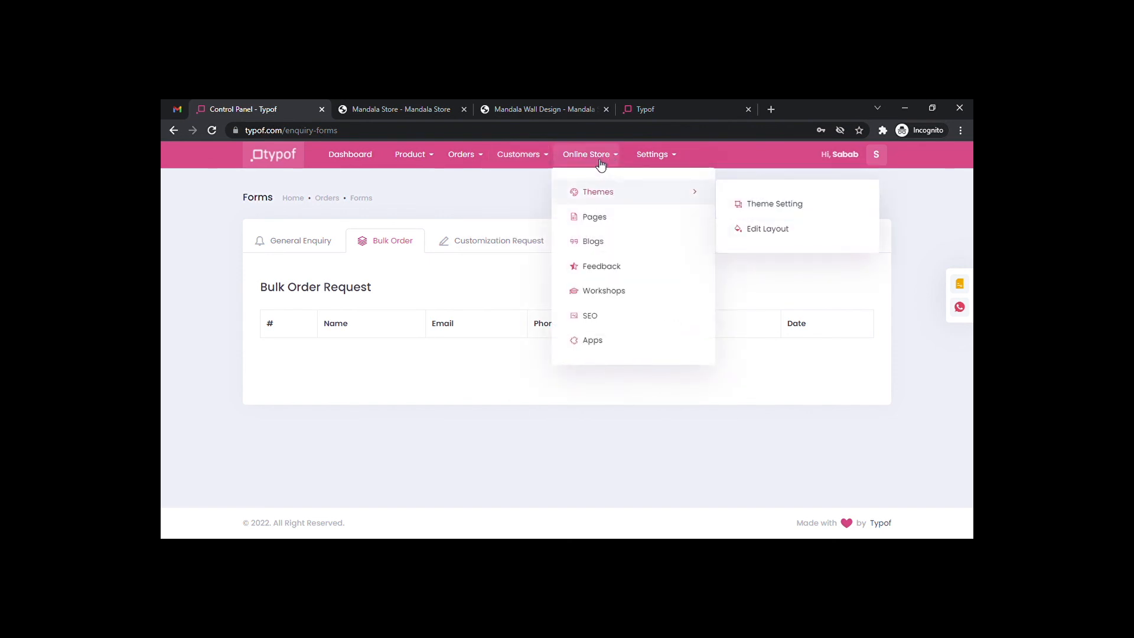
mouse_move(620, 190)
left_click(595, 218)
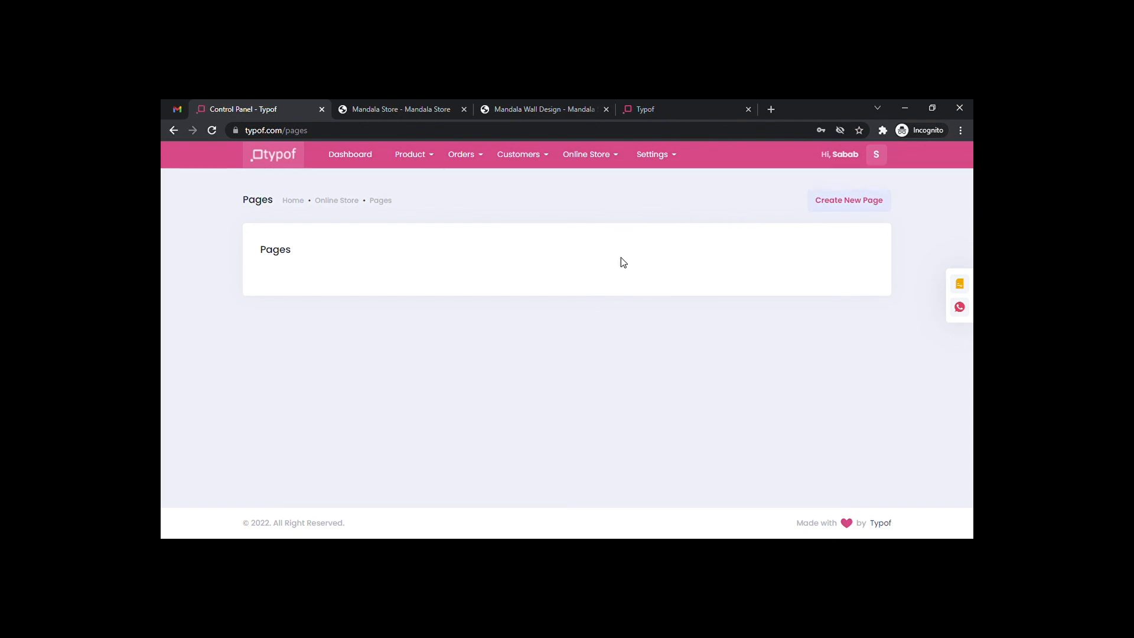
left_click(846, 204)
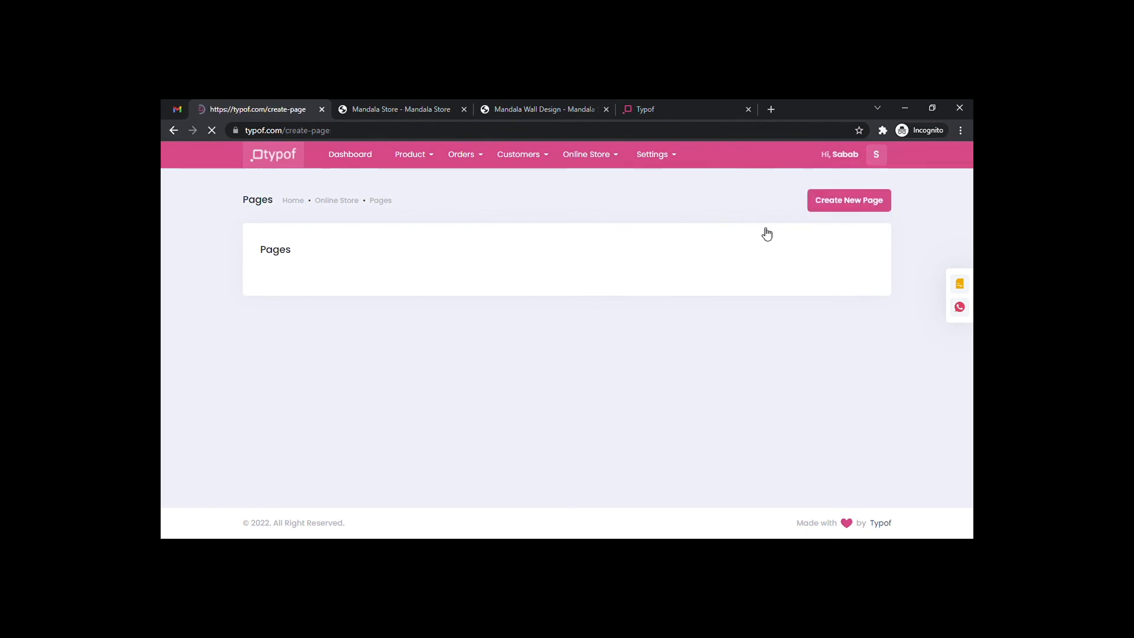
left_click(345, 337)
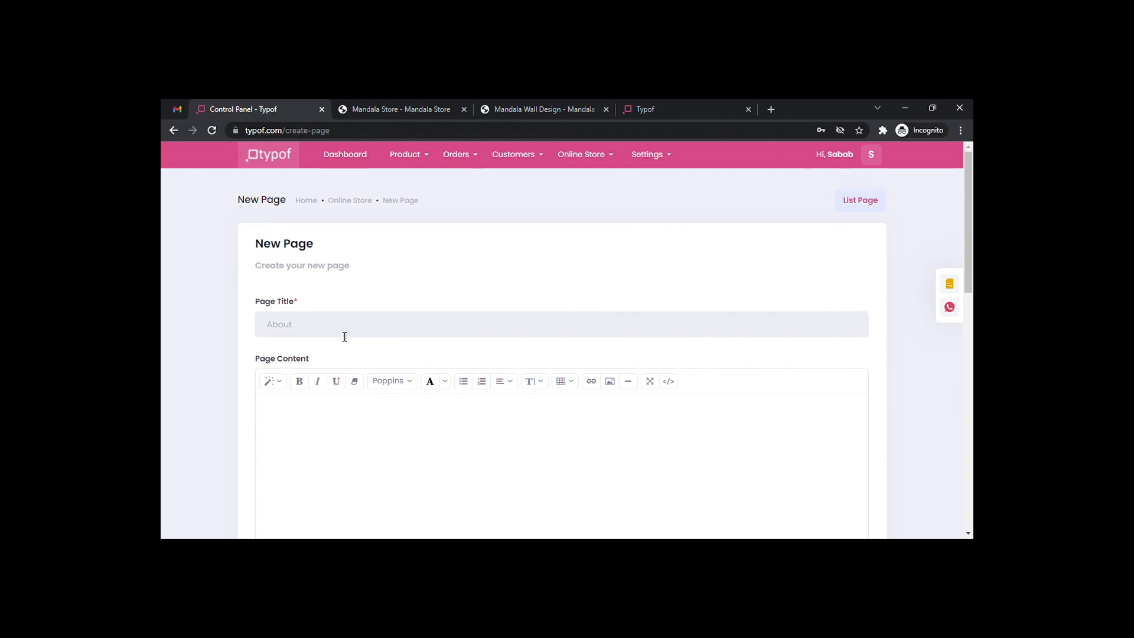
type("About Us")
Write the page content 'About Us / We deal with mandala home decor products since 1995', fixing the typo.
scroll(392, 311, "down", 3)
left_click(332, 296)
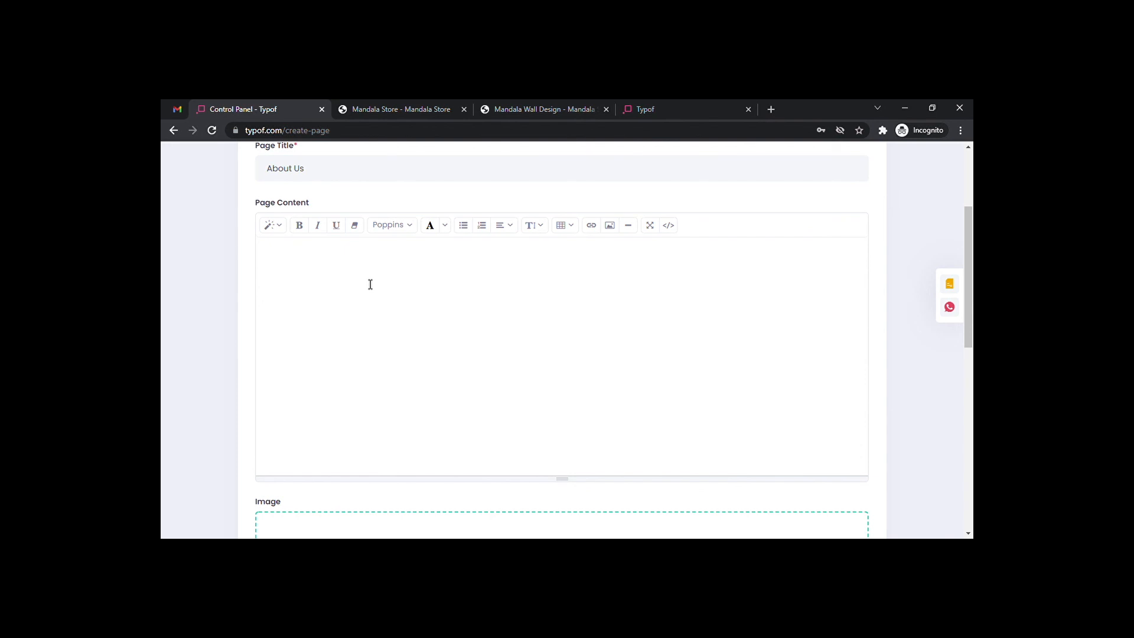
type("About Us")
key("Return")
type("We deal with anadala")
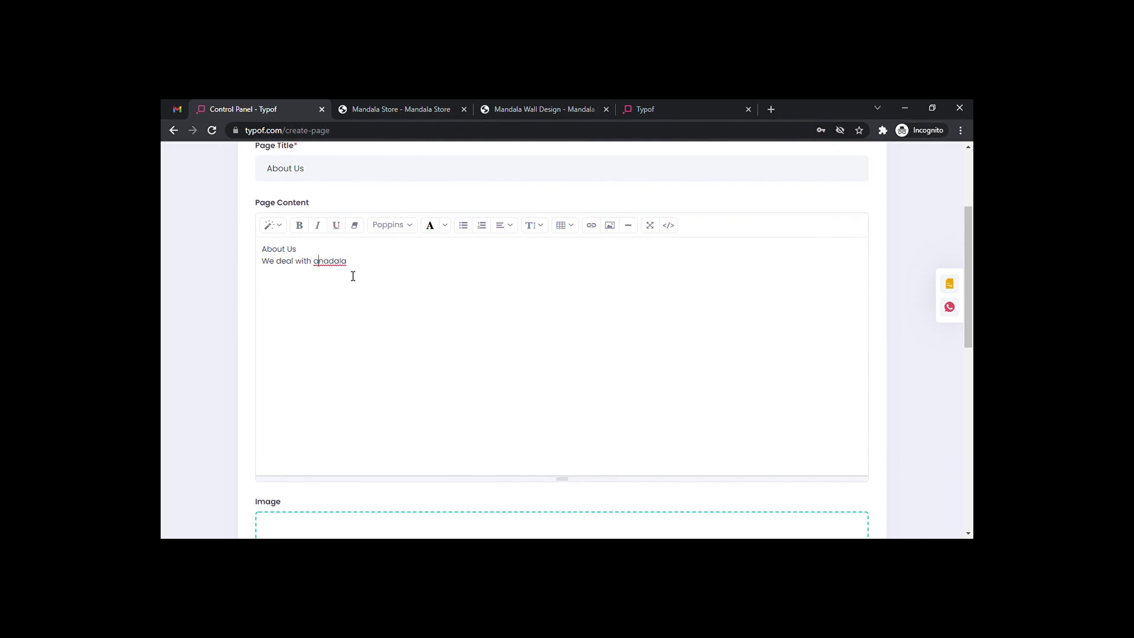
type("m")
key("Right")
key("Left")
key("Left")
key("BackSpace")
key("Right")
type("home decor products sin")
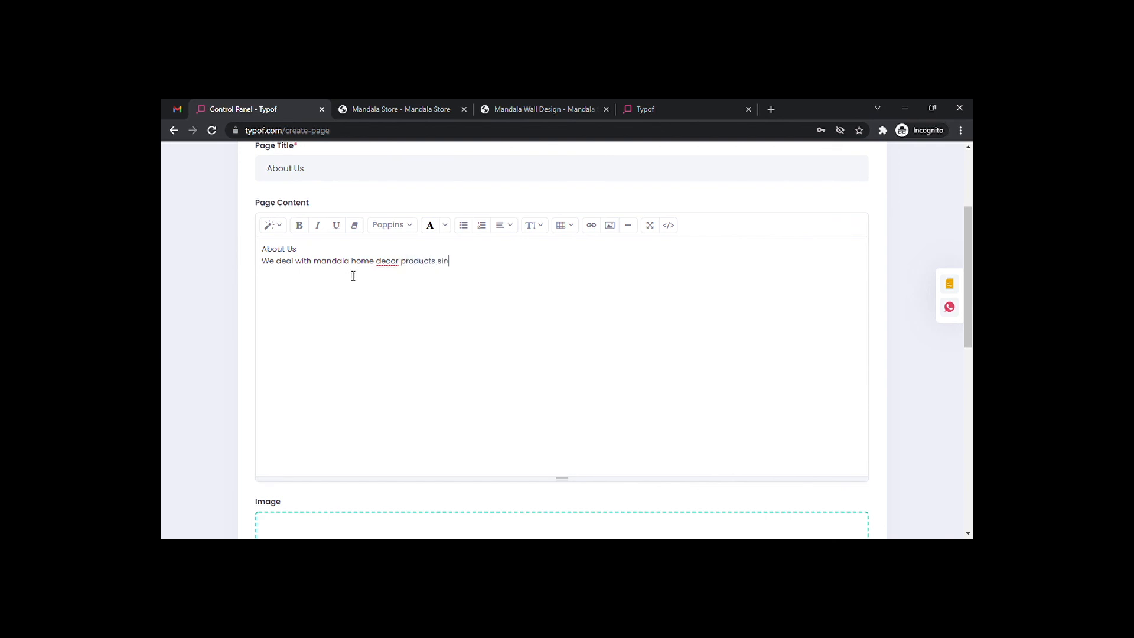
type("ce 1995.")
Save About Us with description 'About us page', Both navigation and General Enquiry Form, then view Mandala Wall Design.
scroll(310, 246, "down", 5)
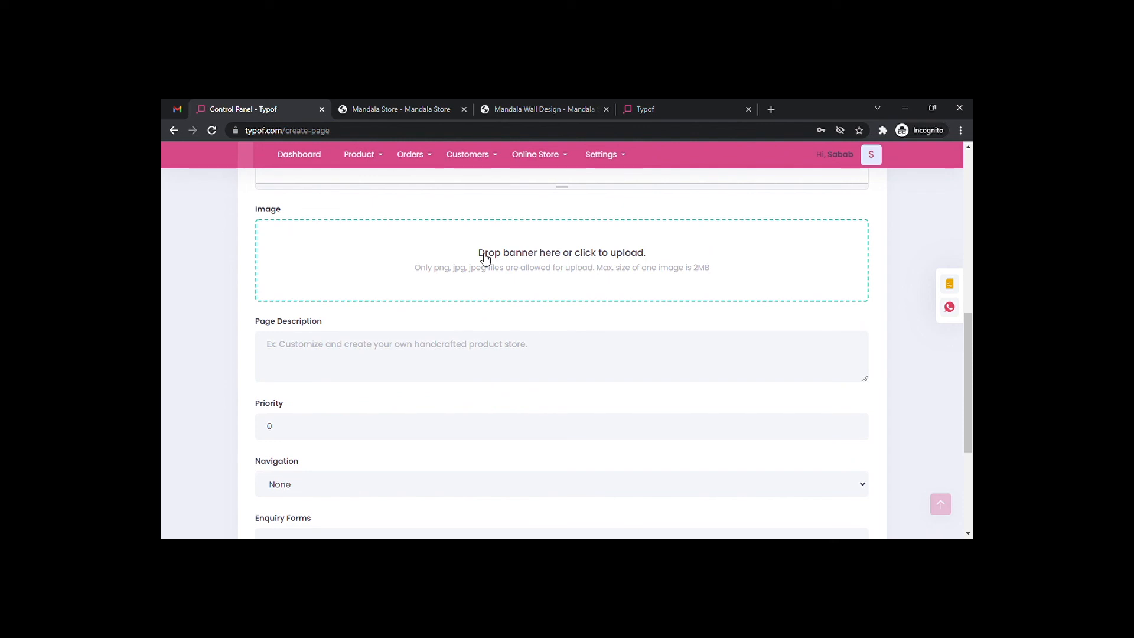
scroll(484, 258, "down", 1)
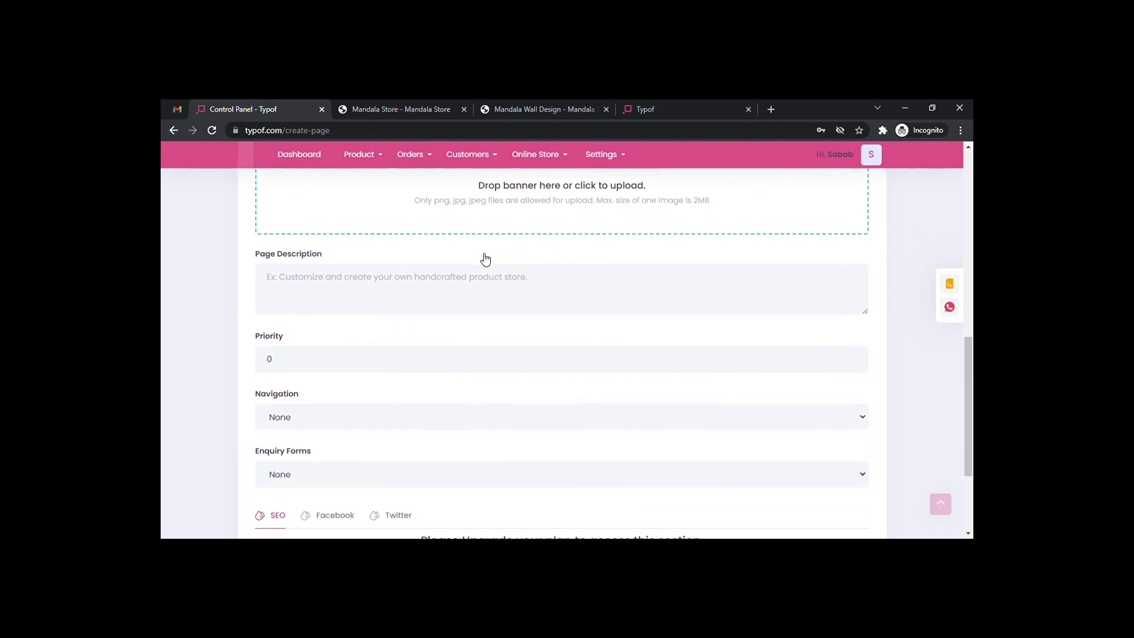
left_click(333, 278)
type("About us page")
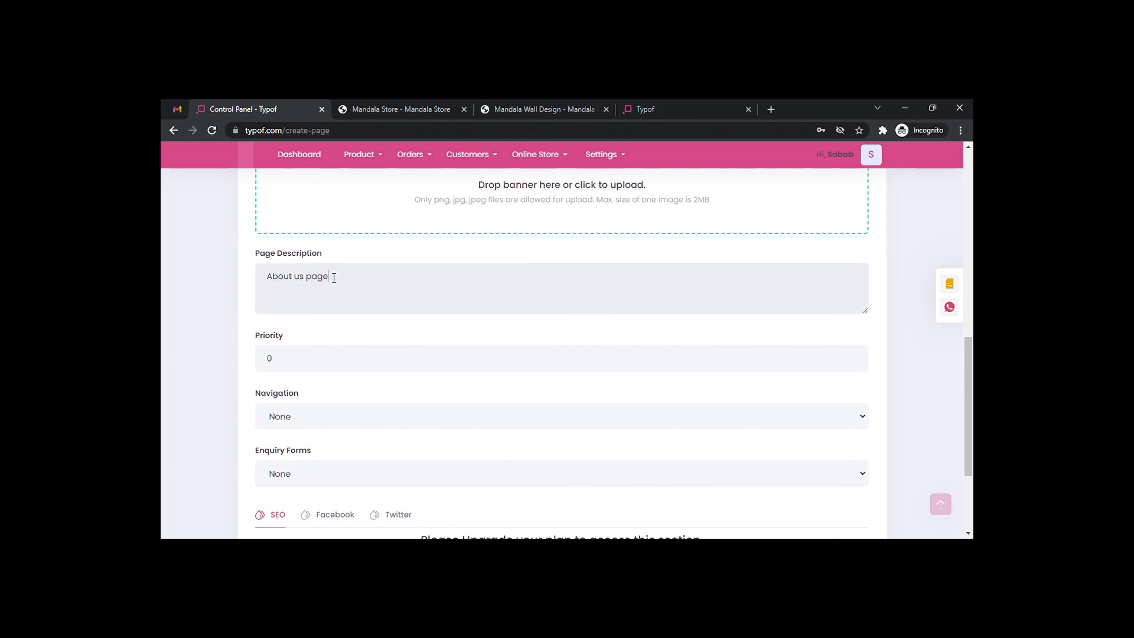
scroll(332, 278, "down", 2)
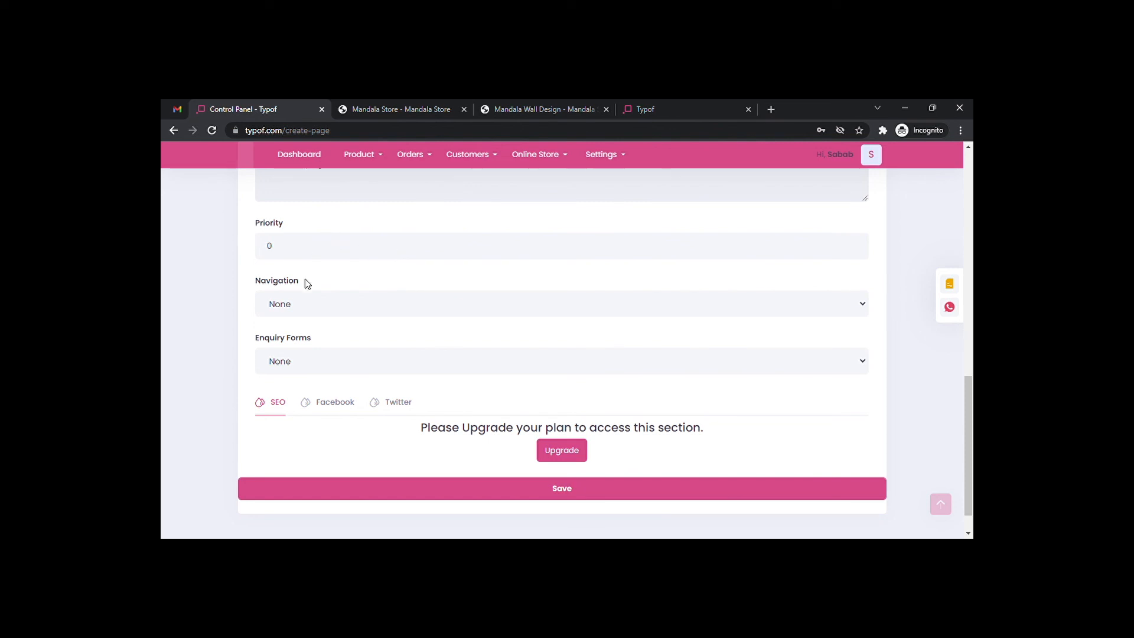
left_click(333, 305)
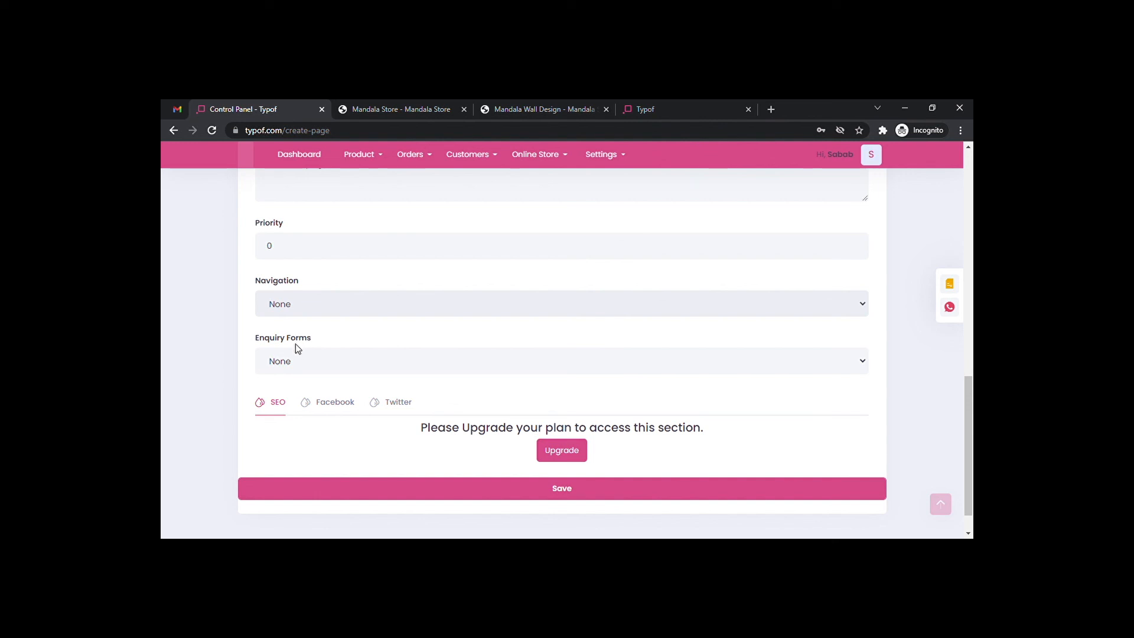
left_click(289, 364)
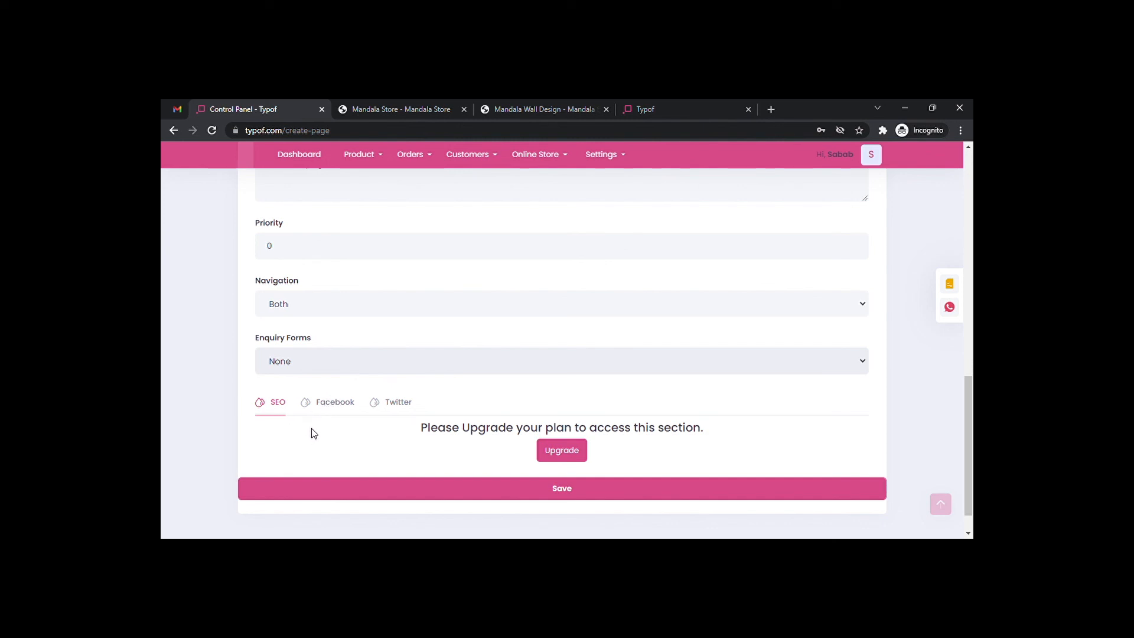
left_click(316, 397)
left_click(551, 491)
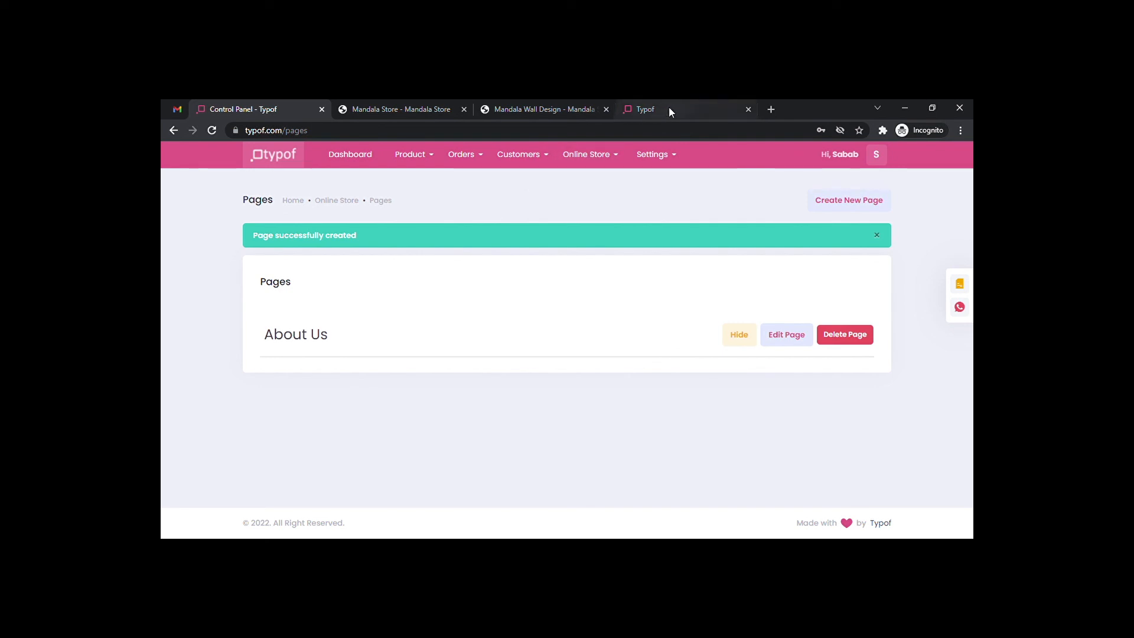
left_click(541, 109)
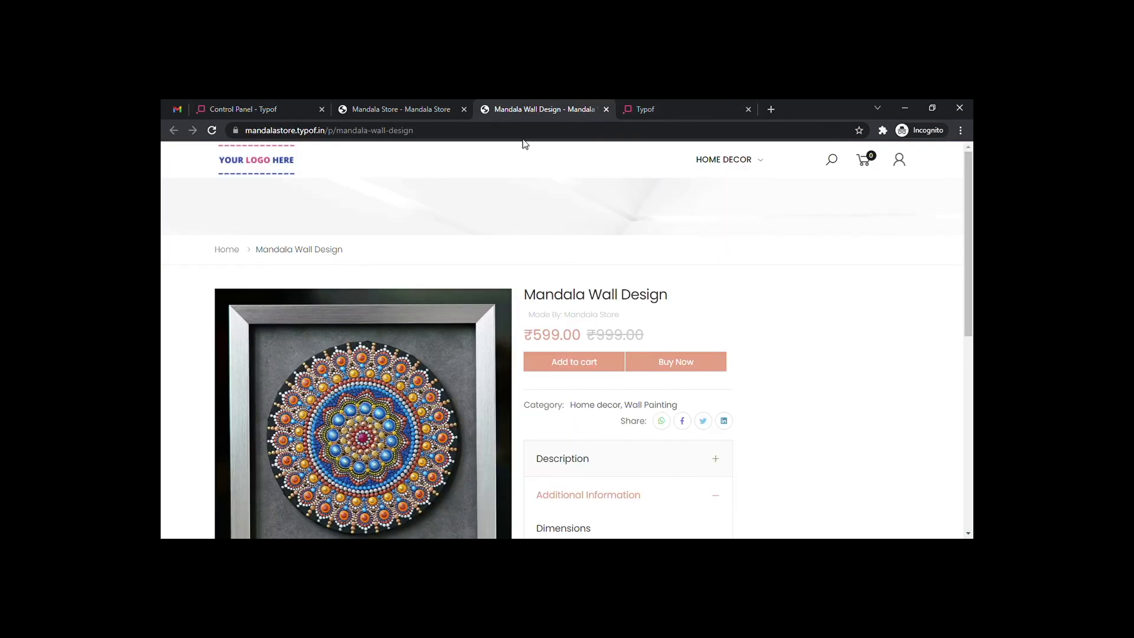